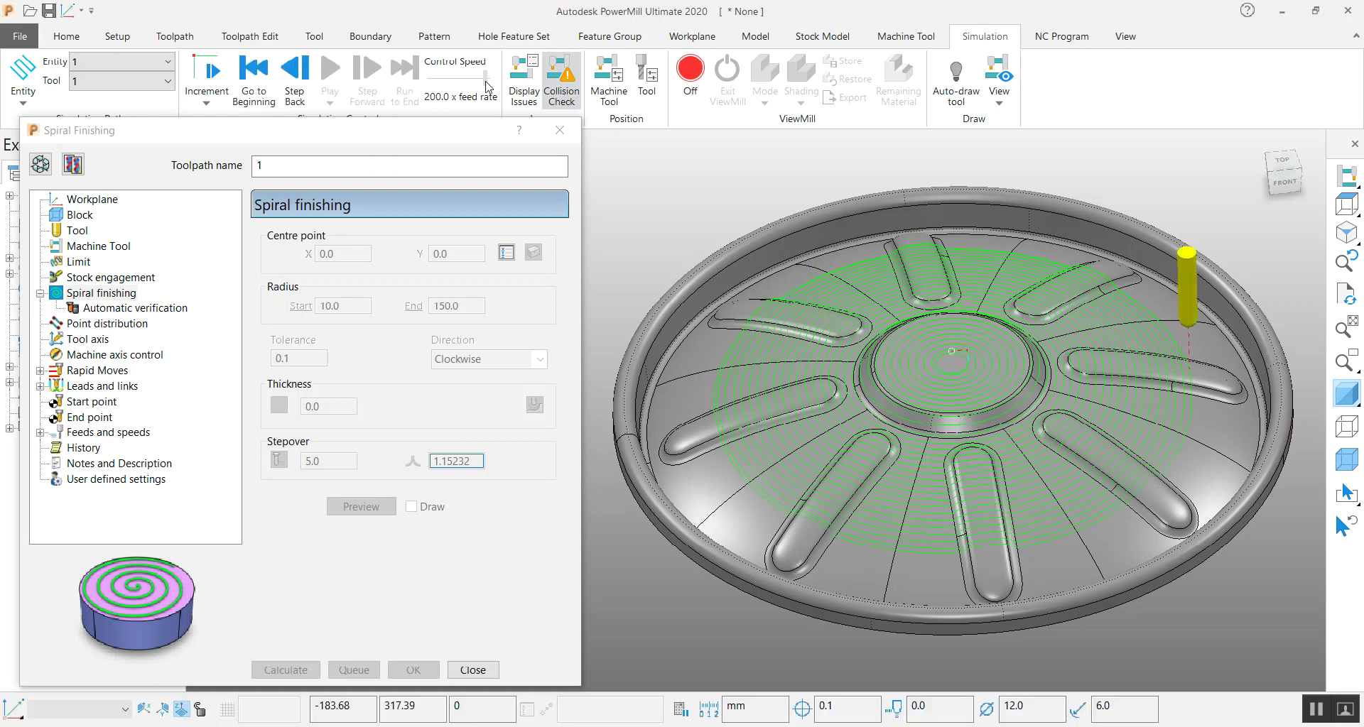
- Slow the simulation to 1.5 x feed rate, return to the beginning of toolpath 1 and play it
left_click_drag(486, 83, 433, 84)
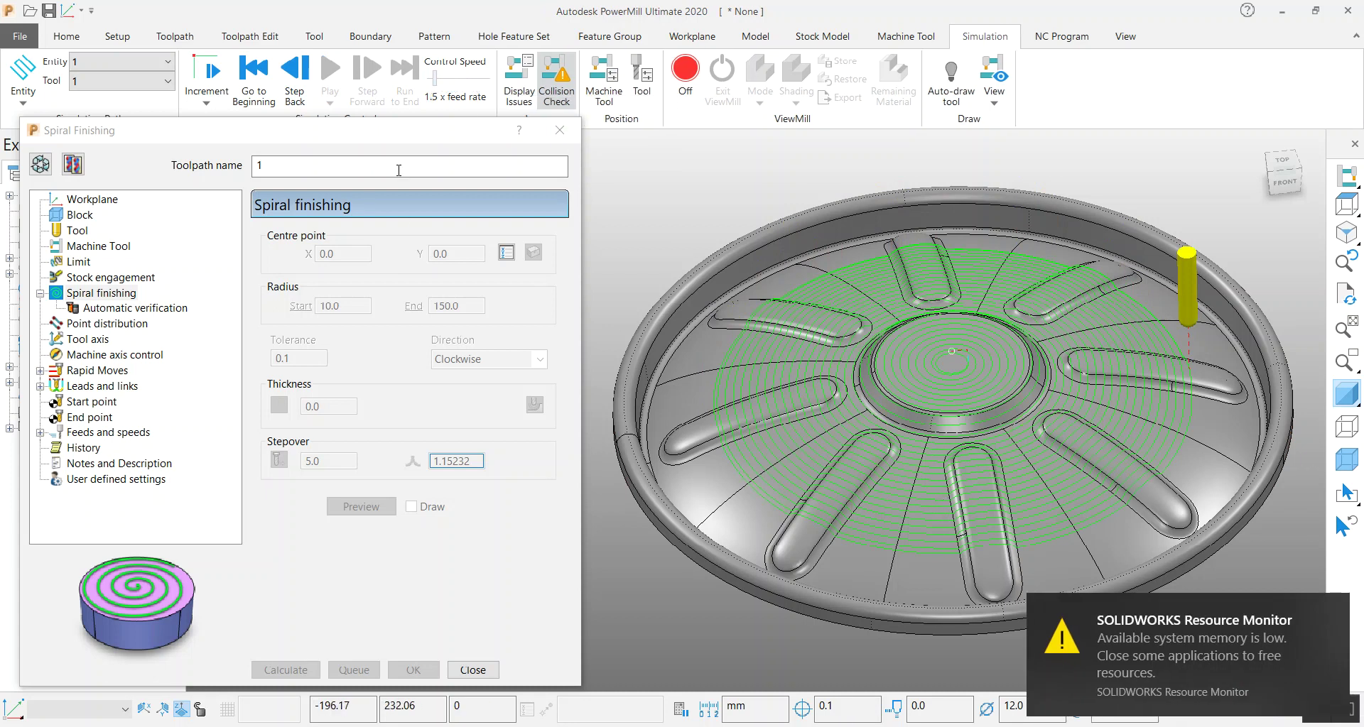
left_click(254, 75)
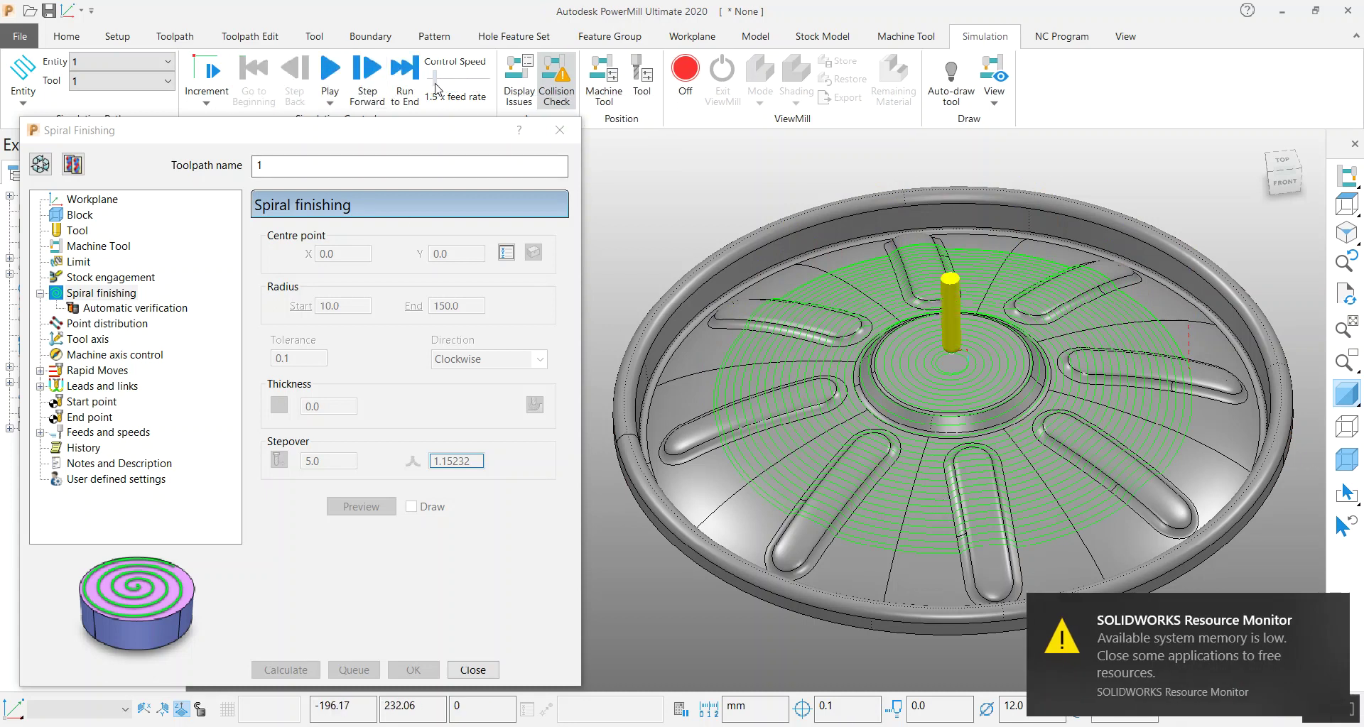
left_click(329, 71)
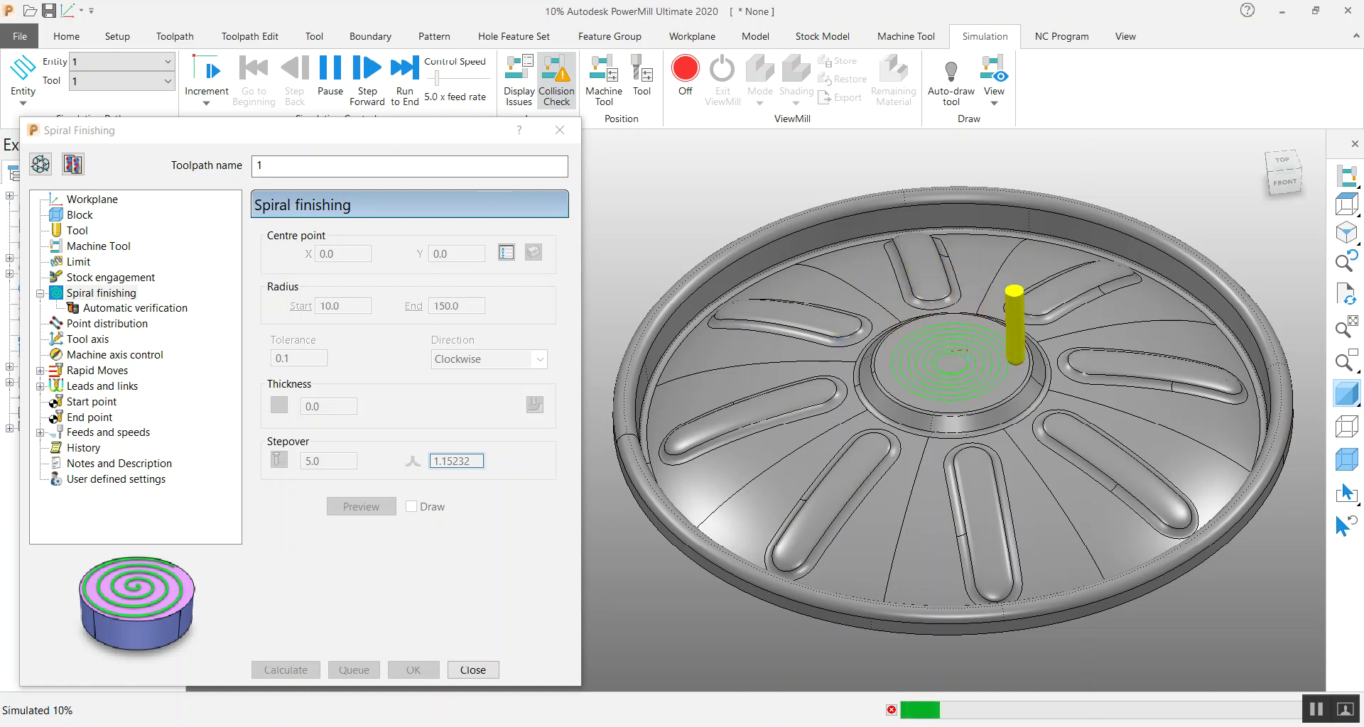
- Switch to SOLIDWORKS to view the complete Round manhole D400 assembly, and return to the PowerMill simulation
left_click(808, 628)
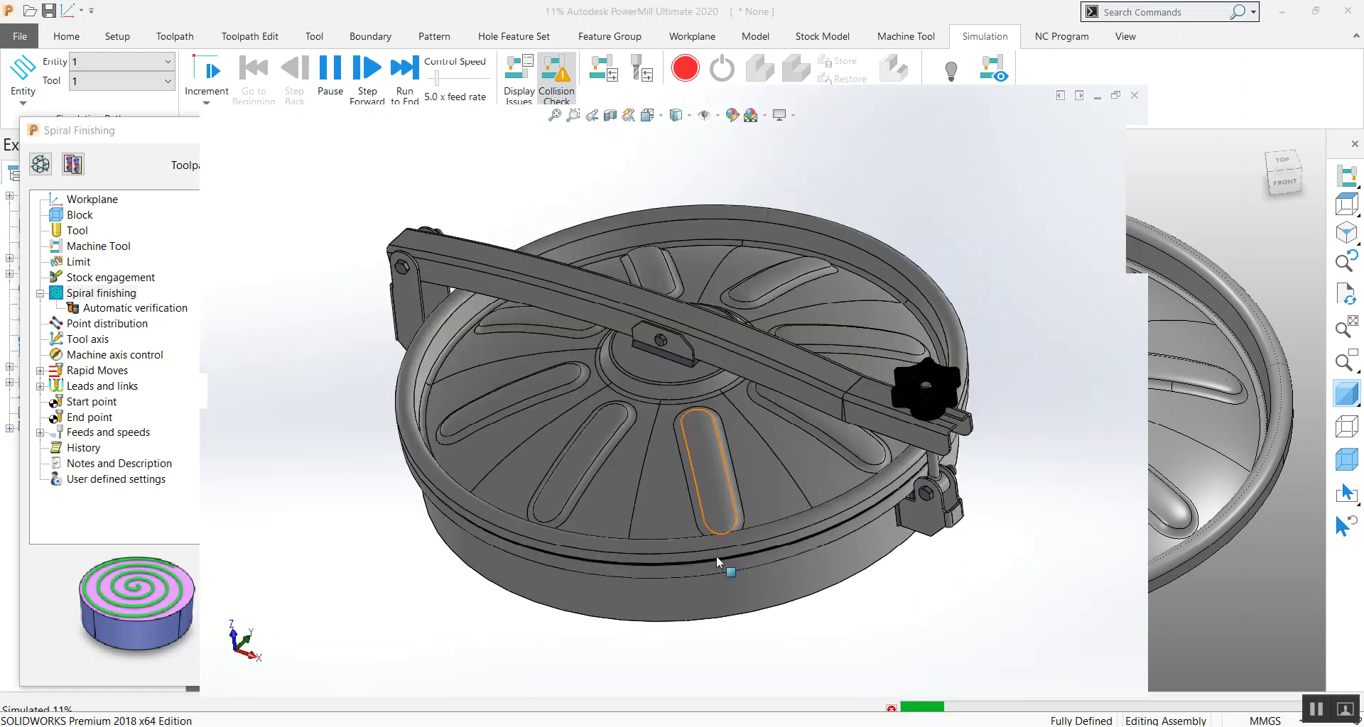
mouse_move(596, 385)
middle_mouse_down()
mouse_move(610, 360)
mouse_move(582, 378)
middle_mouse_up()
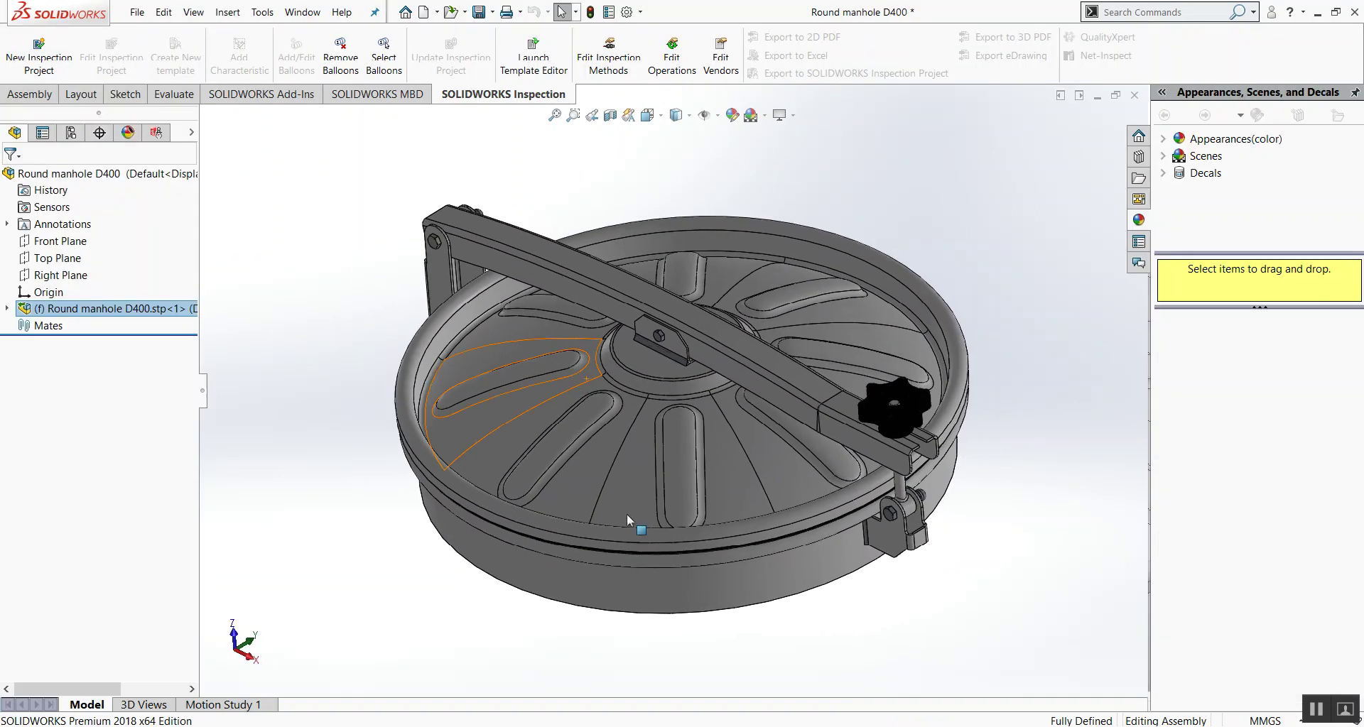
left_click(853, 724)
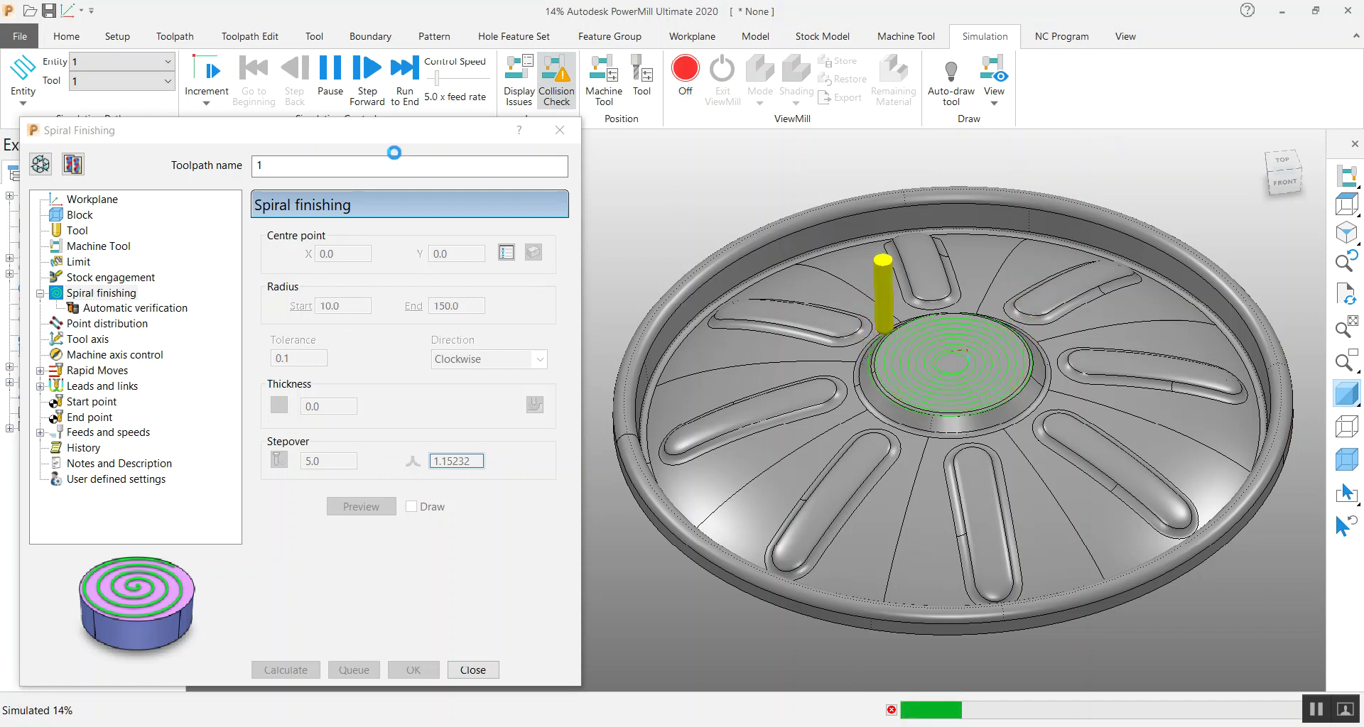
middle_click_drag(931, 334, 922, 342)
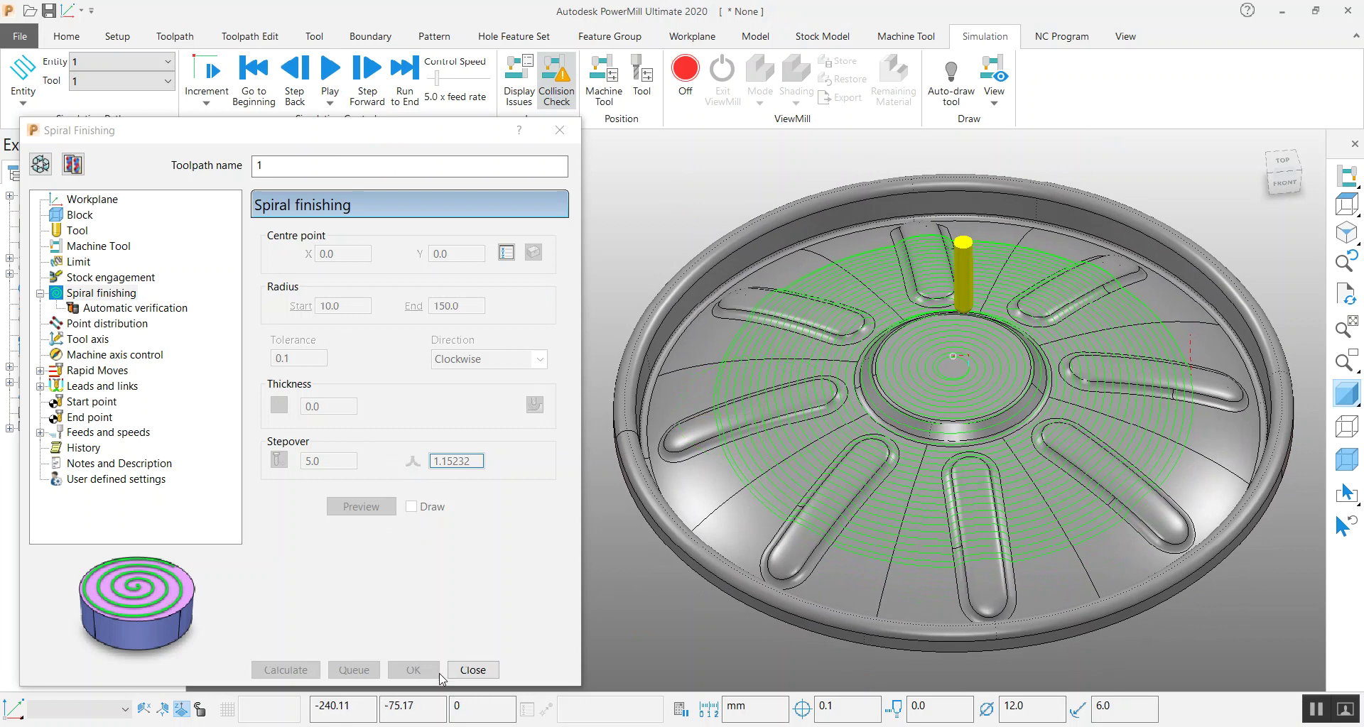
- Close the Spiral Finishing settings of toolpath 1
left_click(465, 670)
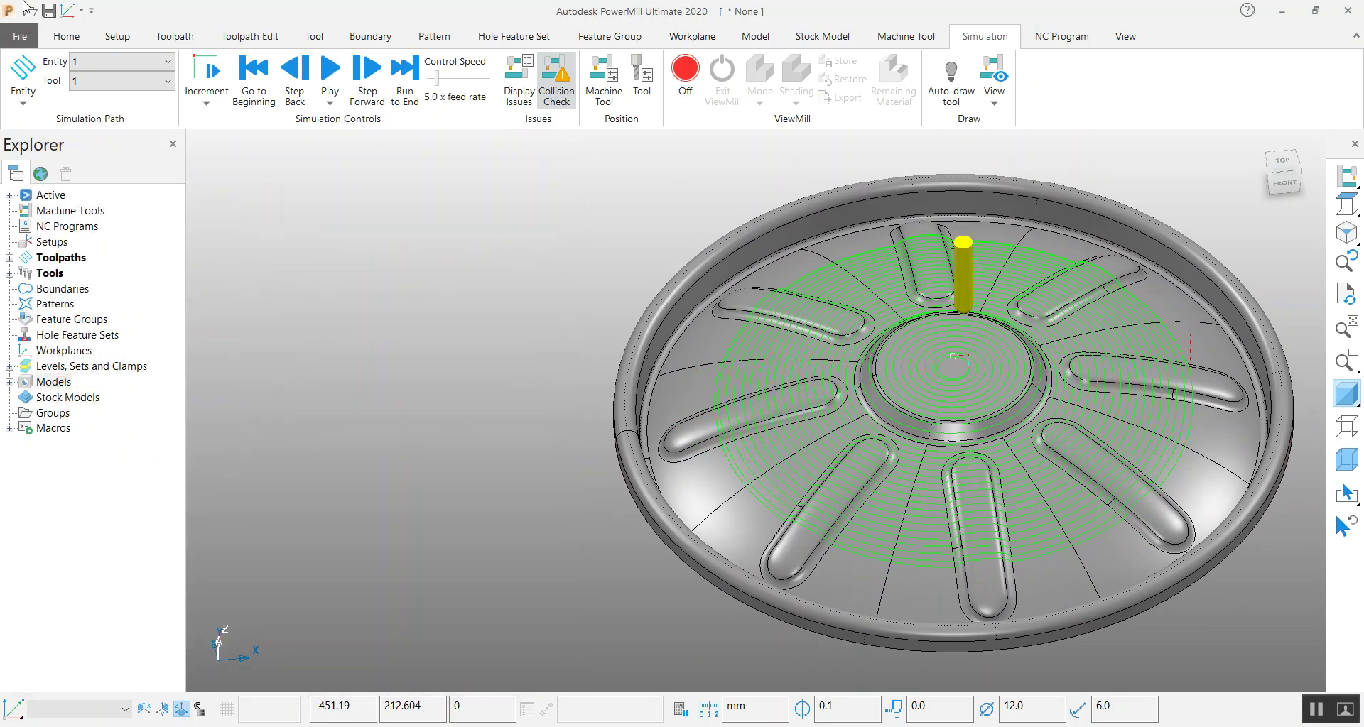
left_click(16, 39)
left_click(32, 300)
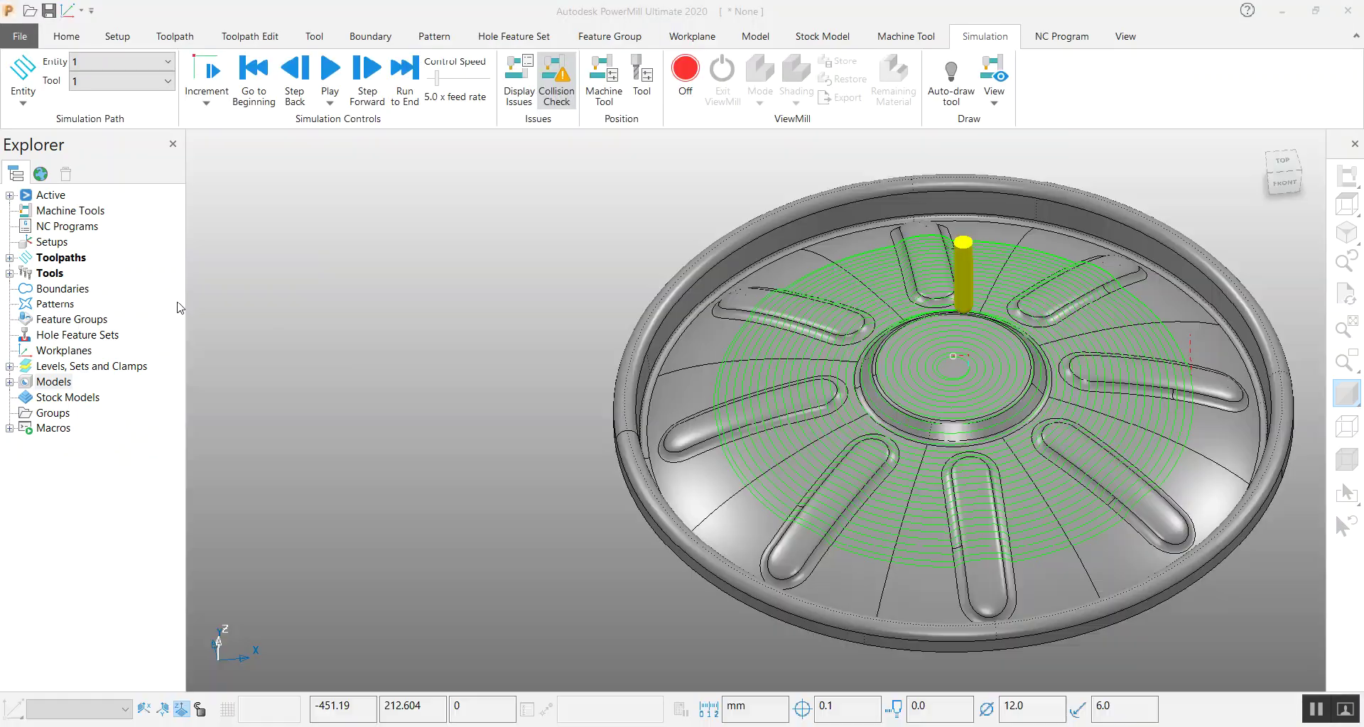
left_click(170, 342)
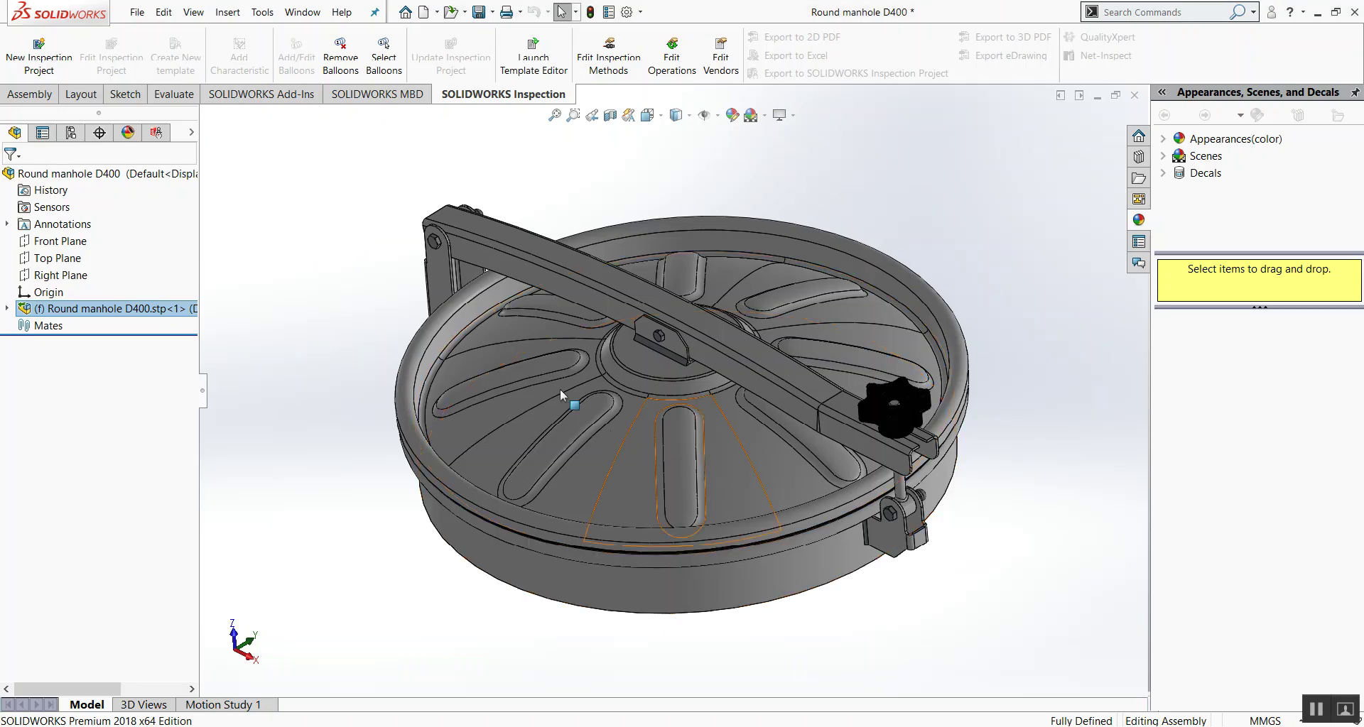
- Switch to SOLIDWORKS and close the Round manhole D400 assembly without saving its changes
middle_click_drag(560, 389, 515, 390)
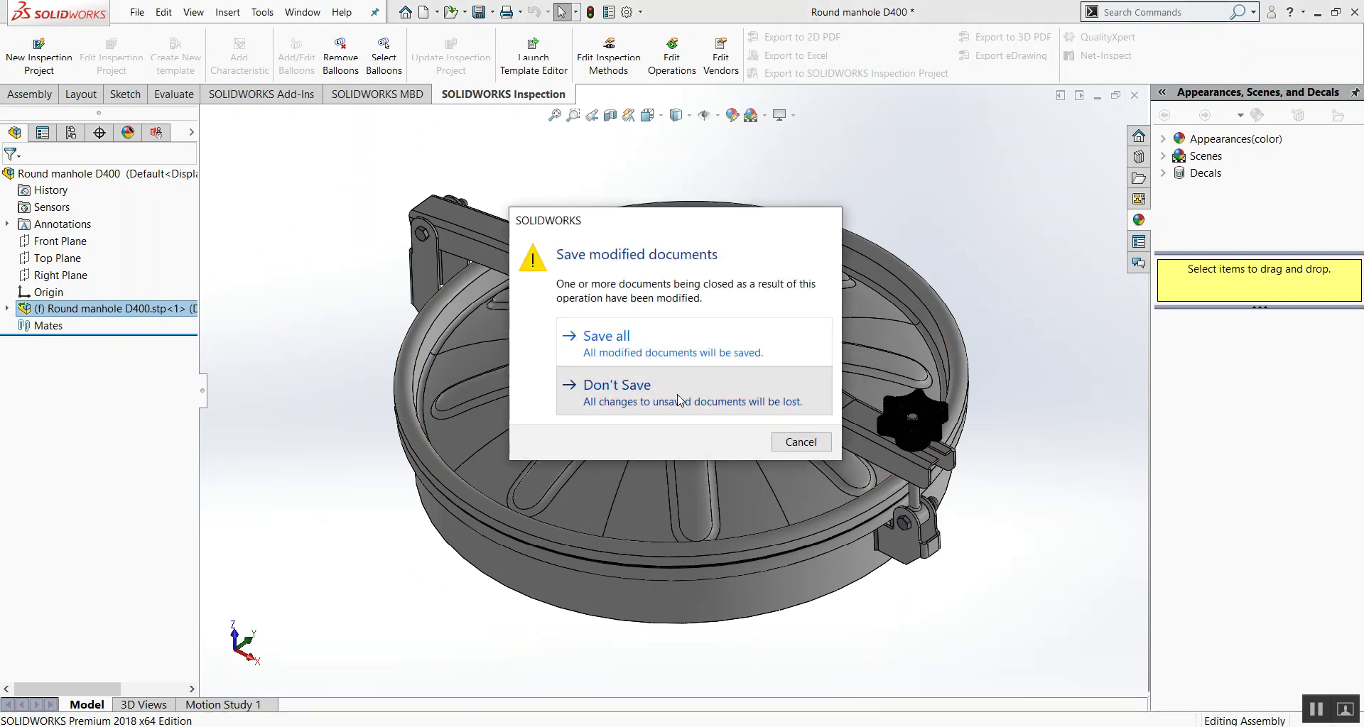
left_click(675, 394)
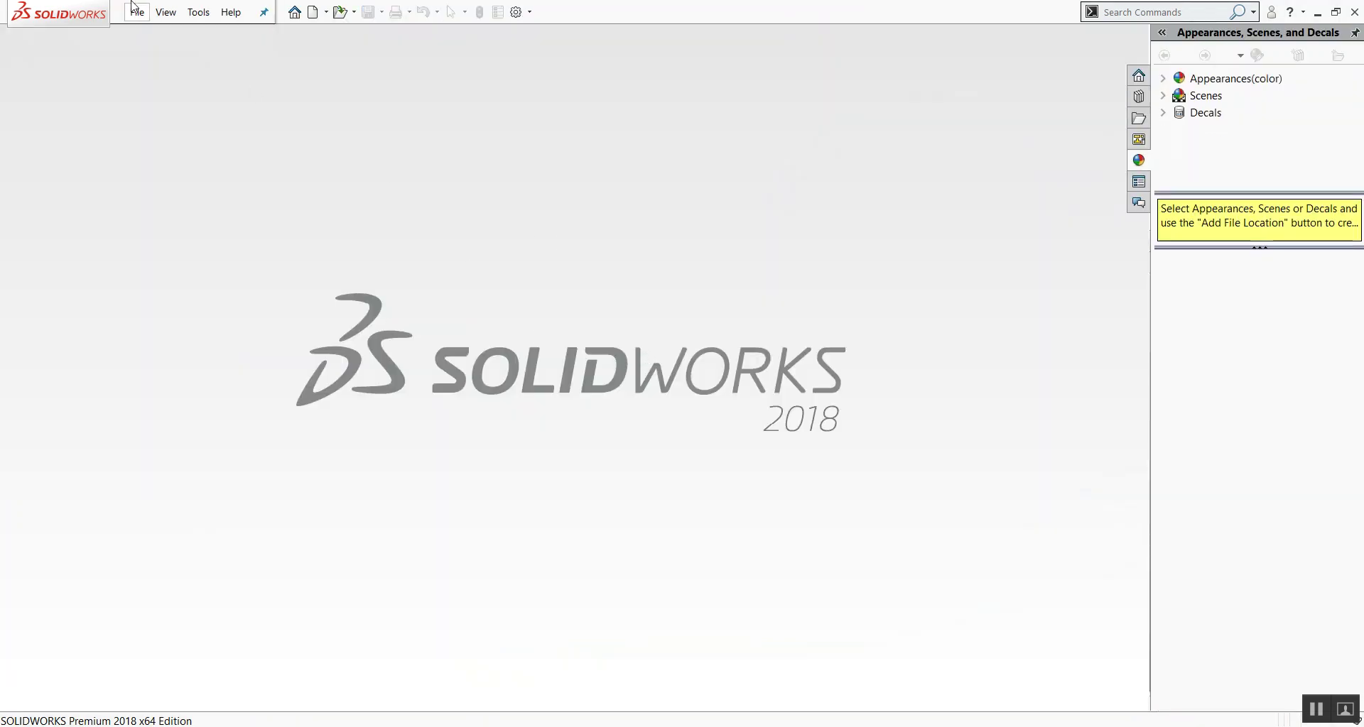
- Open Round manhole D400.stp from the RoundManhole folder, filtering the files to STEP AP203/214/242
left_click(135, 12)
left_click(170, 53)
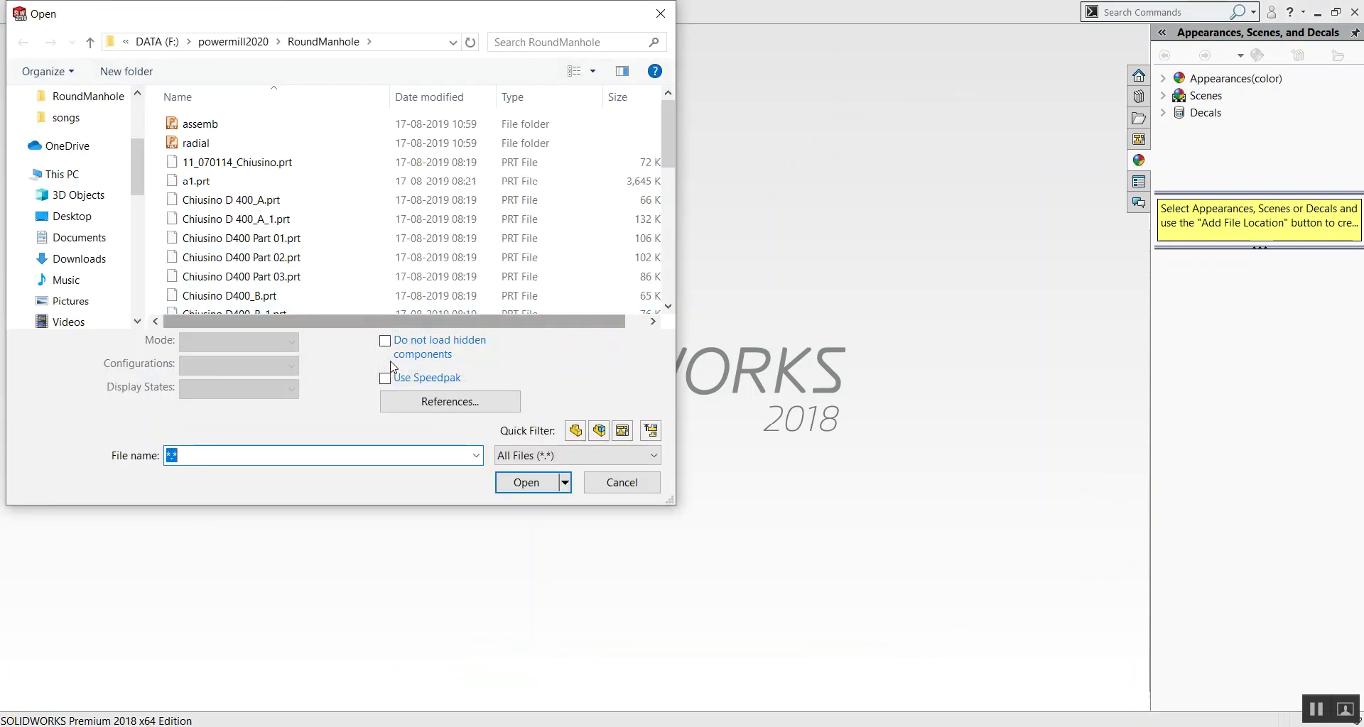
left_click(577, 455)
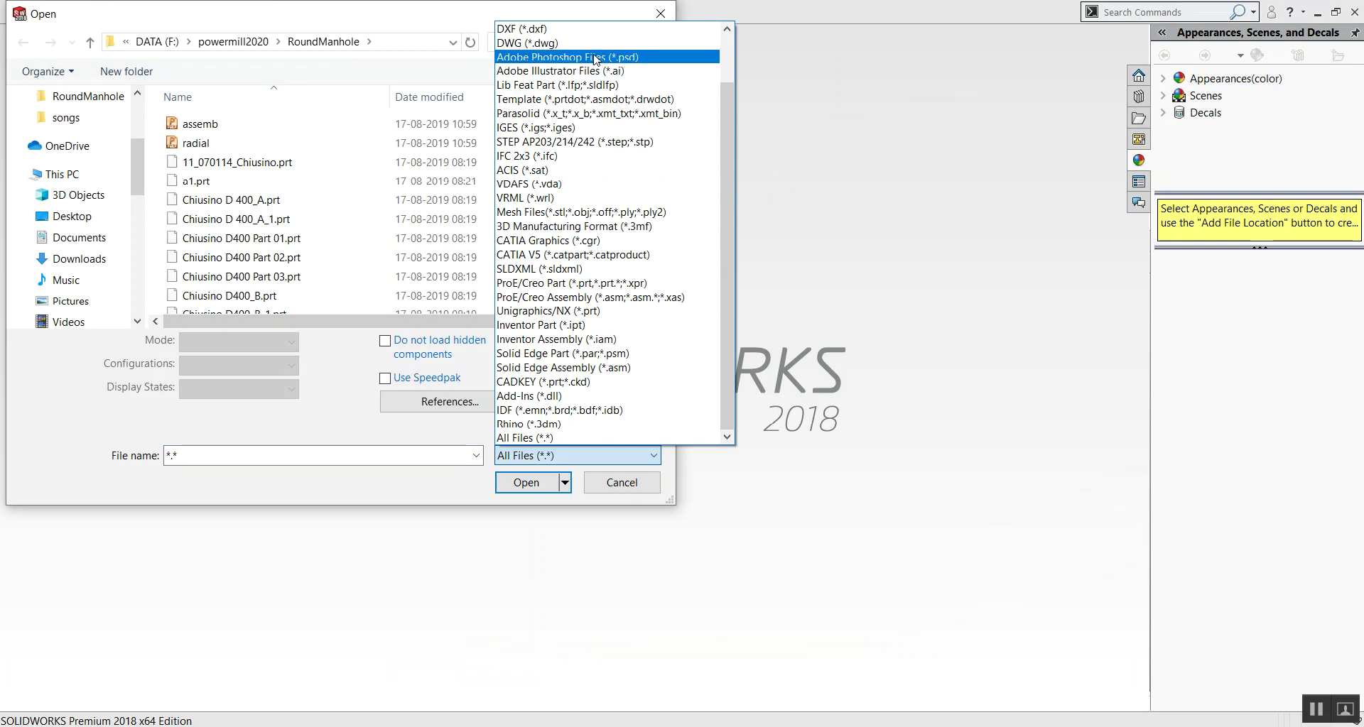
left_click(591, 142)
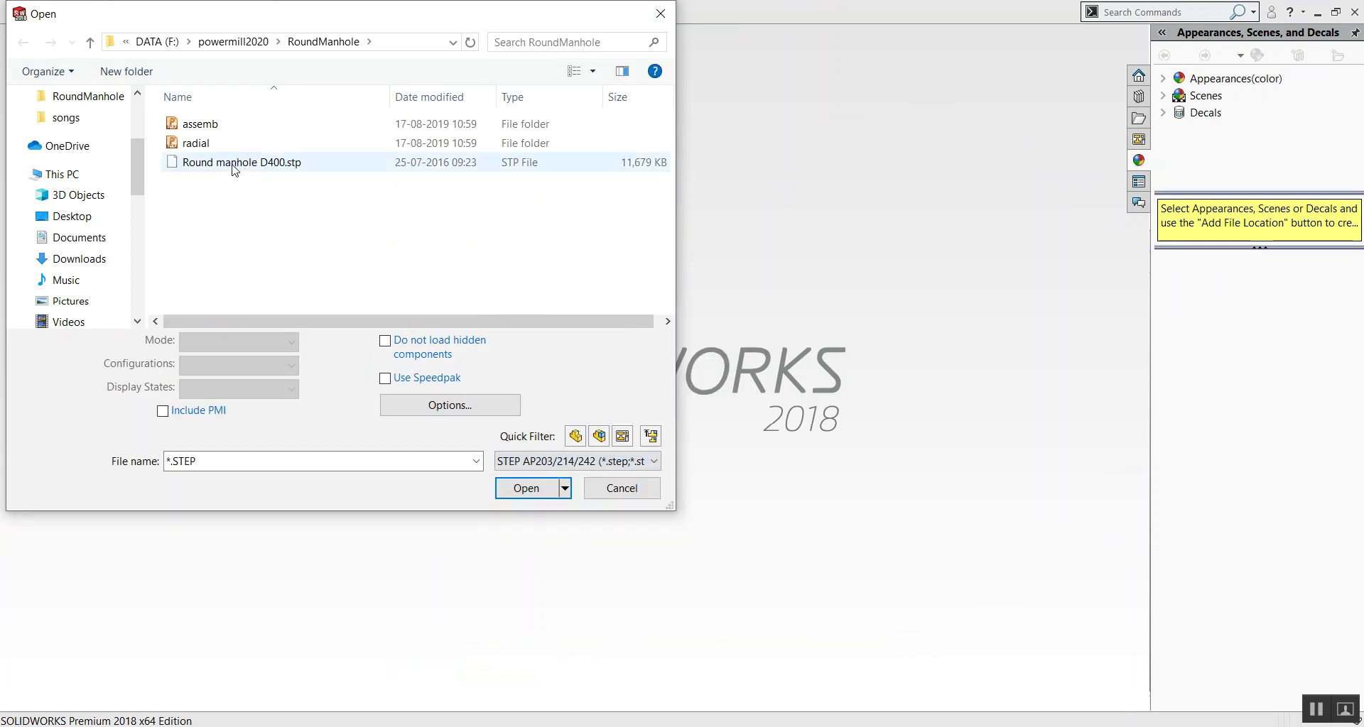
left_click(285, 163)
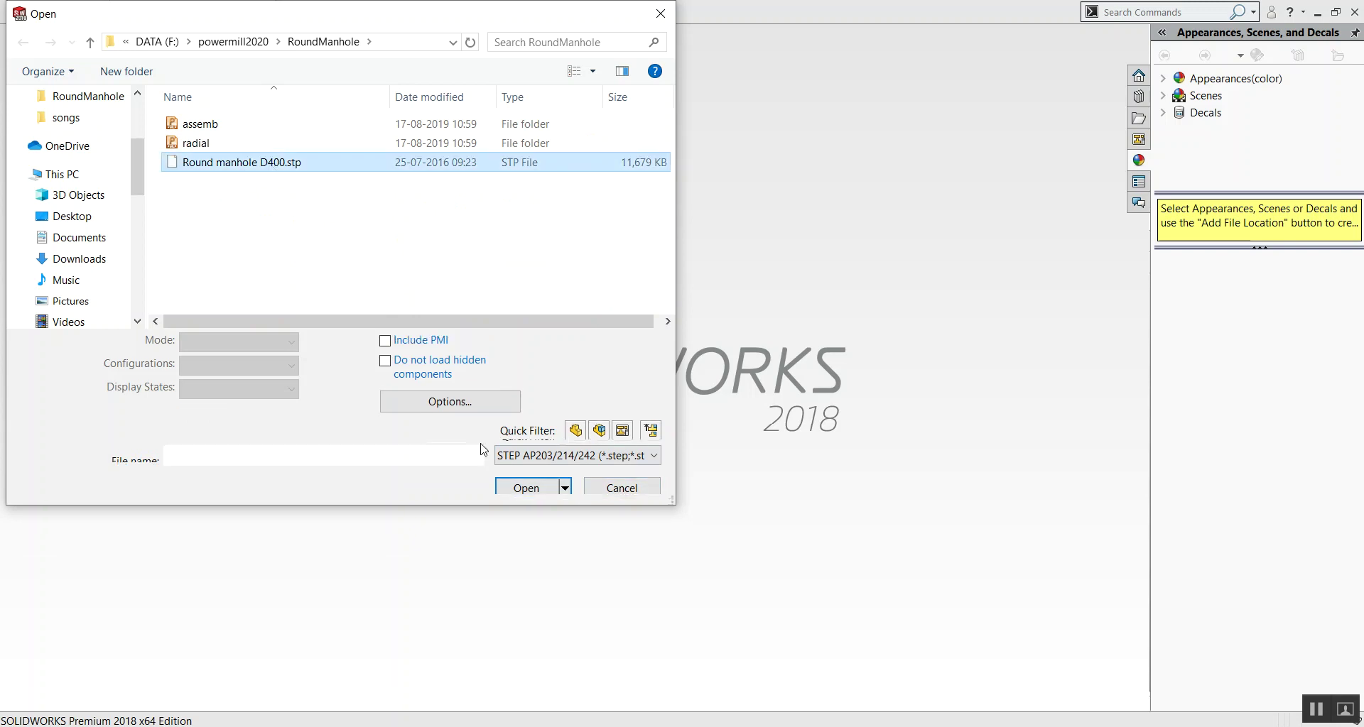
left_click(529, 473)
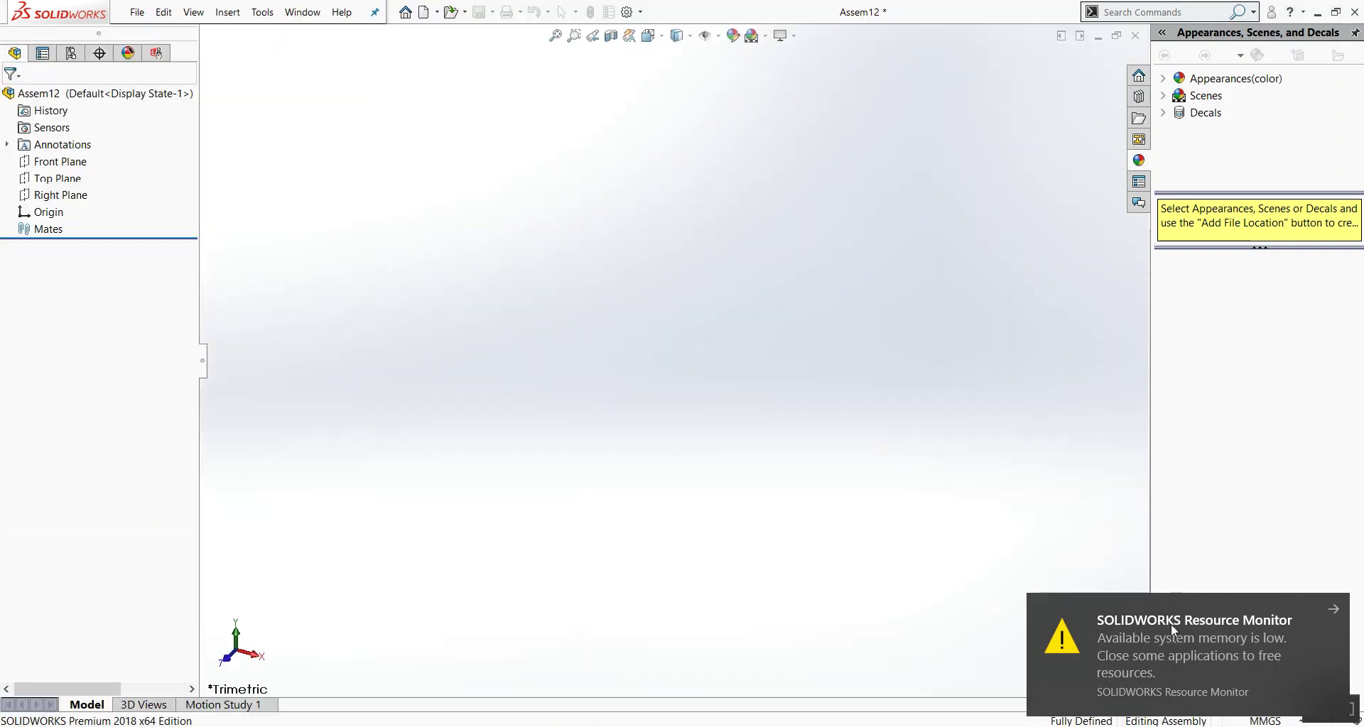
- Display the imported manhole assembly in the shaded style with visible edges
middle_click_drag(699, 432, 727, 128)
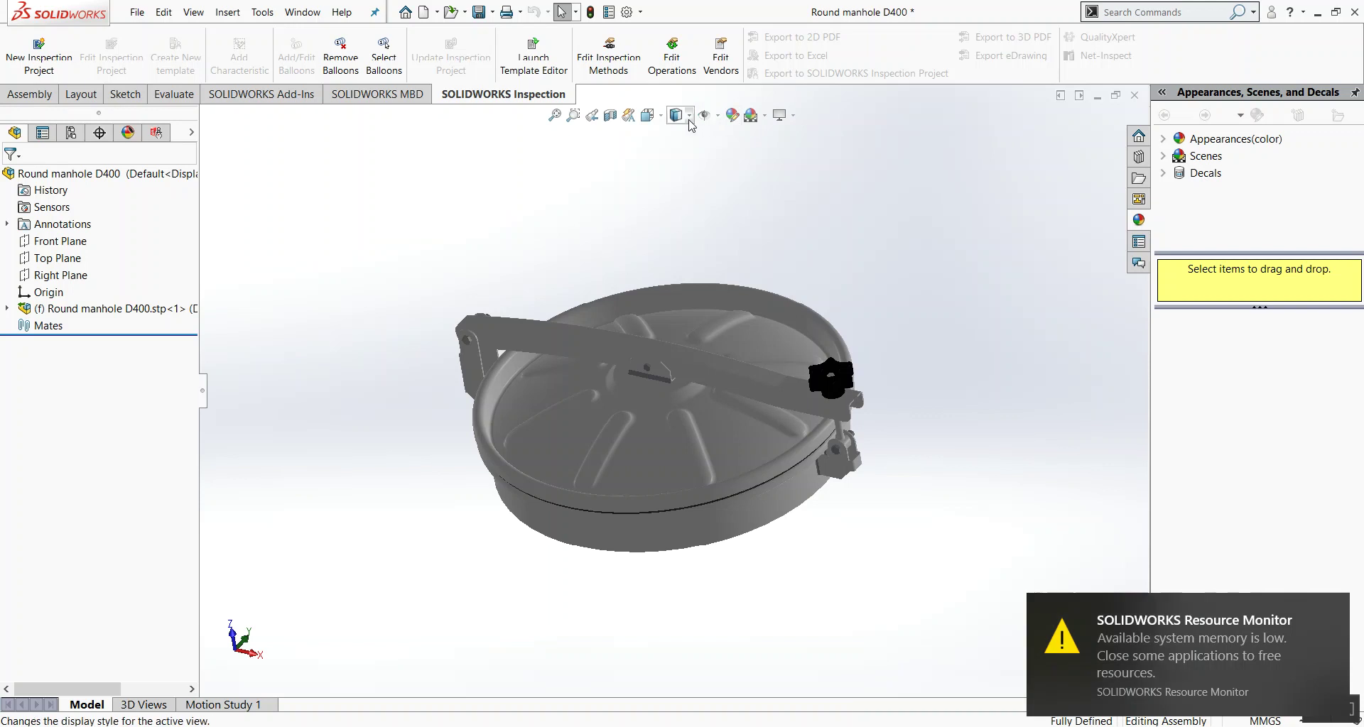
middle_click_drag(765, 246, 620, 497)
scroll(639, 444, "down", 3)
scroll(602, 385, "up", 2)
scroll(619, 382, "down", 2)
scroll(849, 490, "down", 2)
middle_click_drag(849, 490, 850, 463)
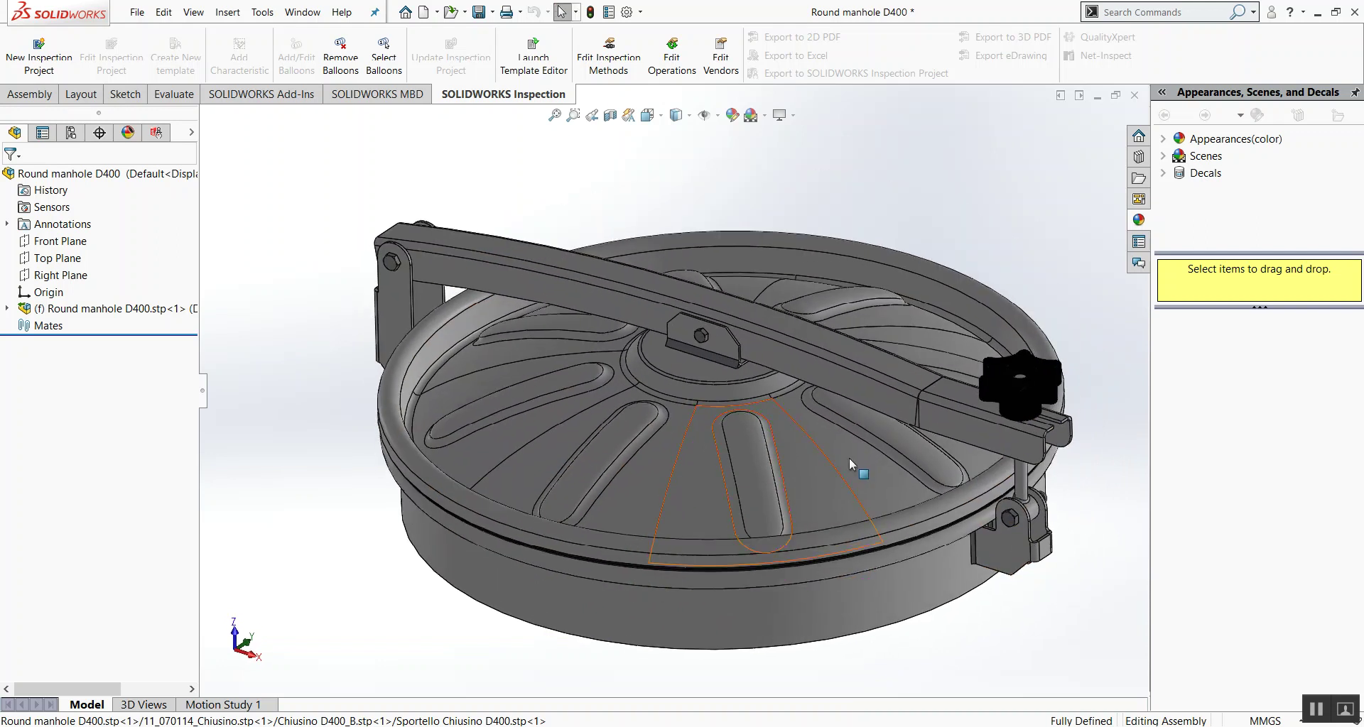
- Locate the round cover, Sportello Chiusino D400, in the assembly tree from its rim face, and collapse the tree
left_click(807, 542)
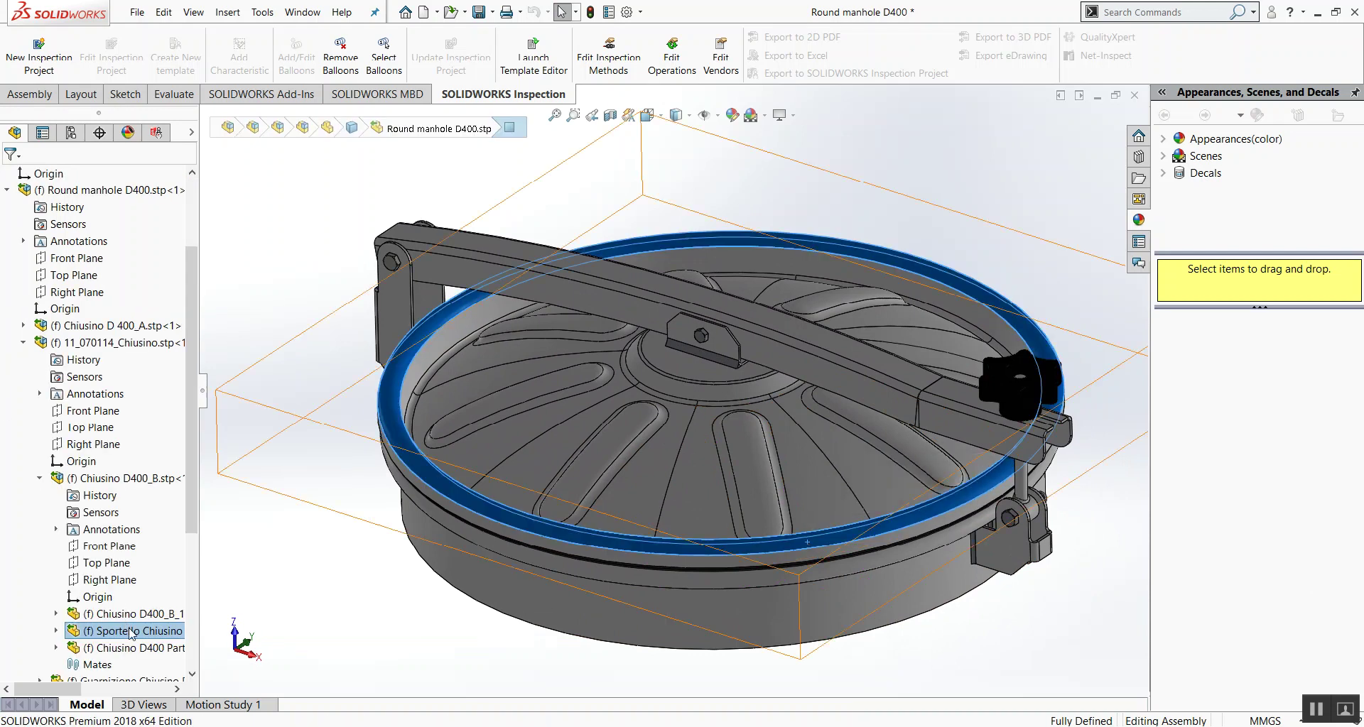
left_click(132, 614)
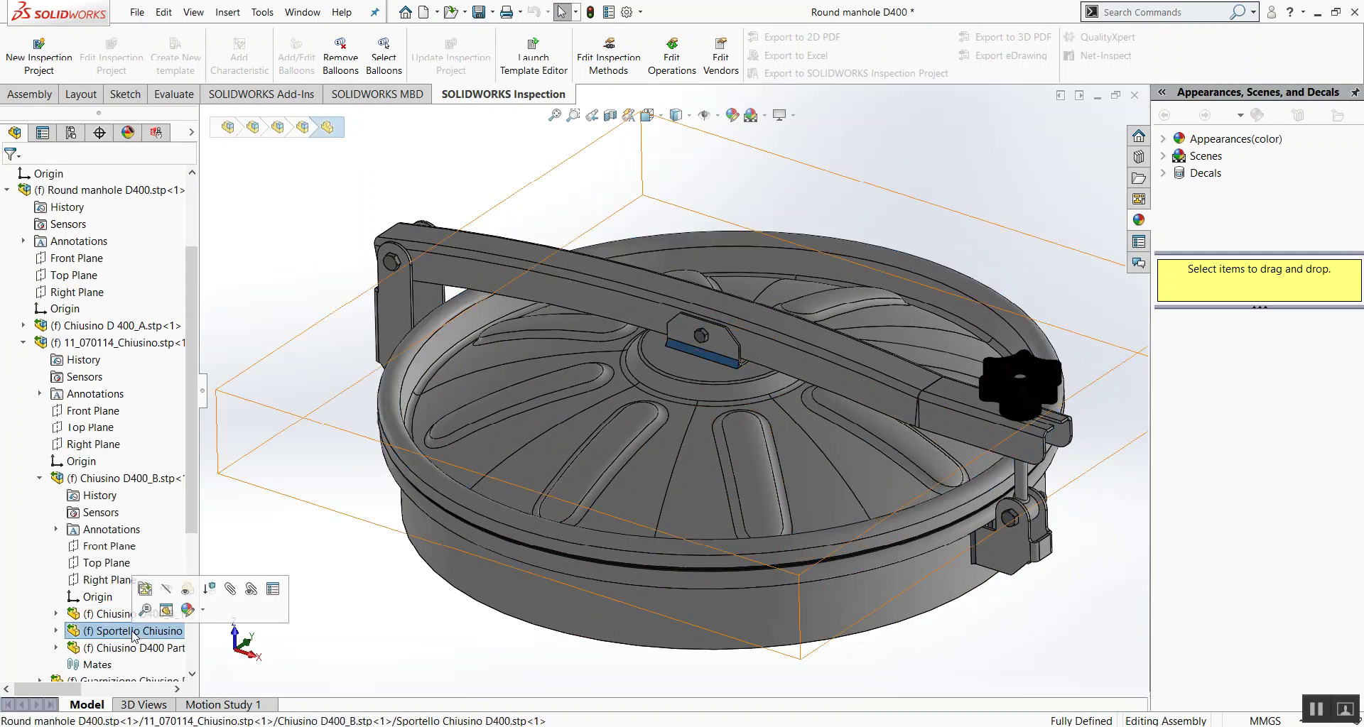
left_click(134, 632)
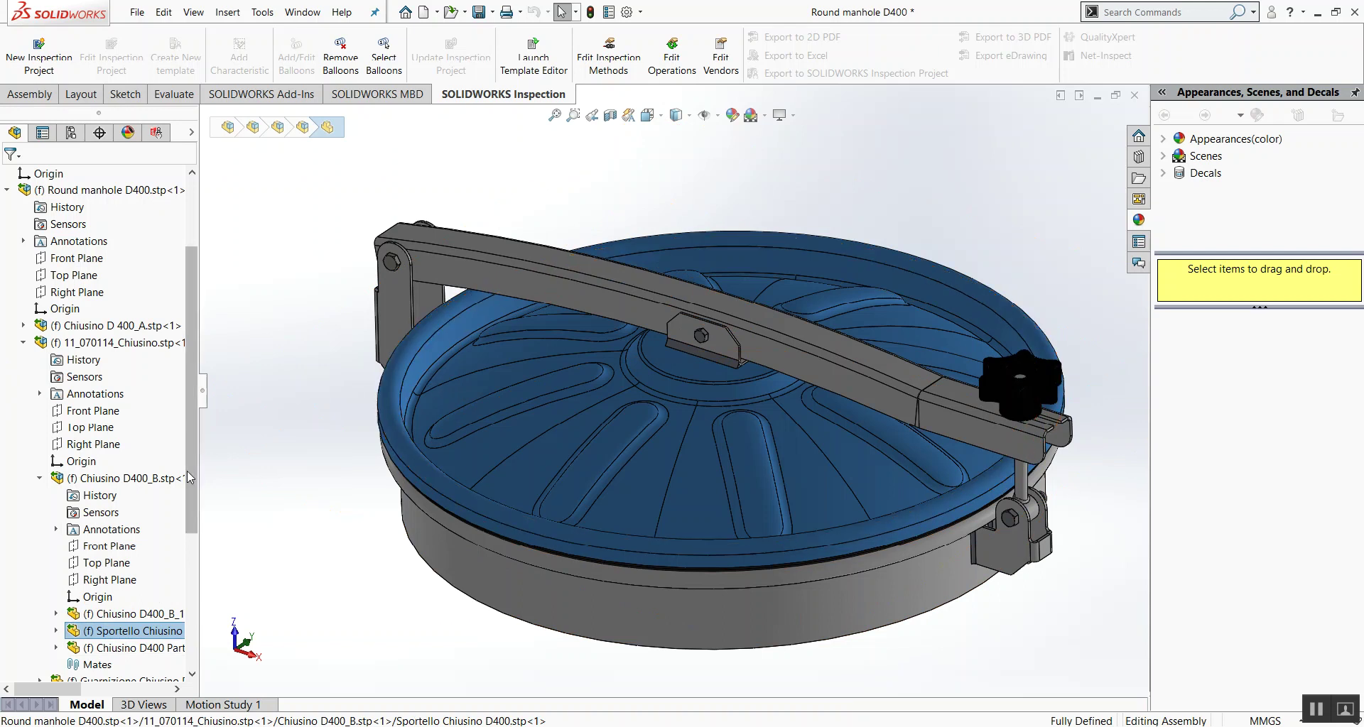
key("Escape")
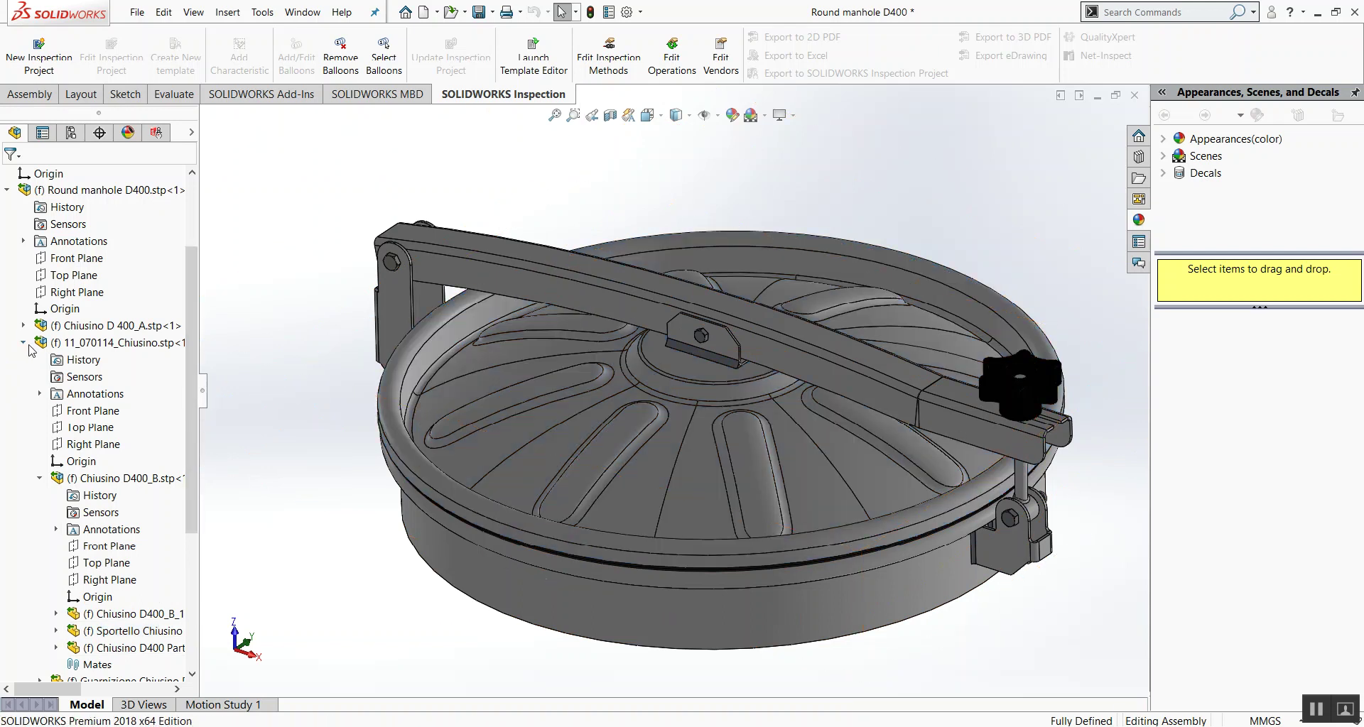
left_click(24, 344)
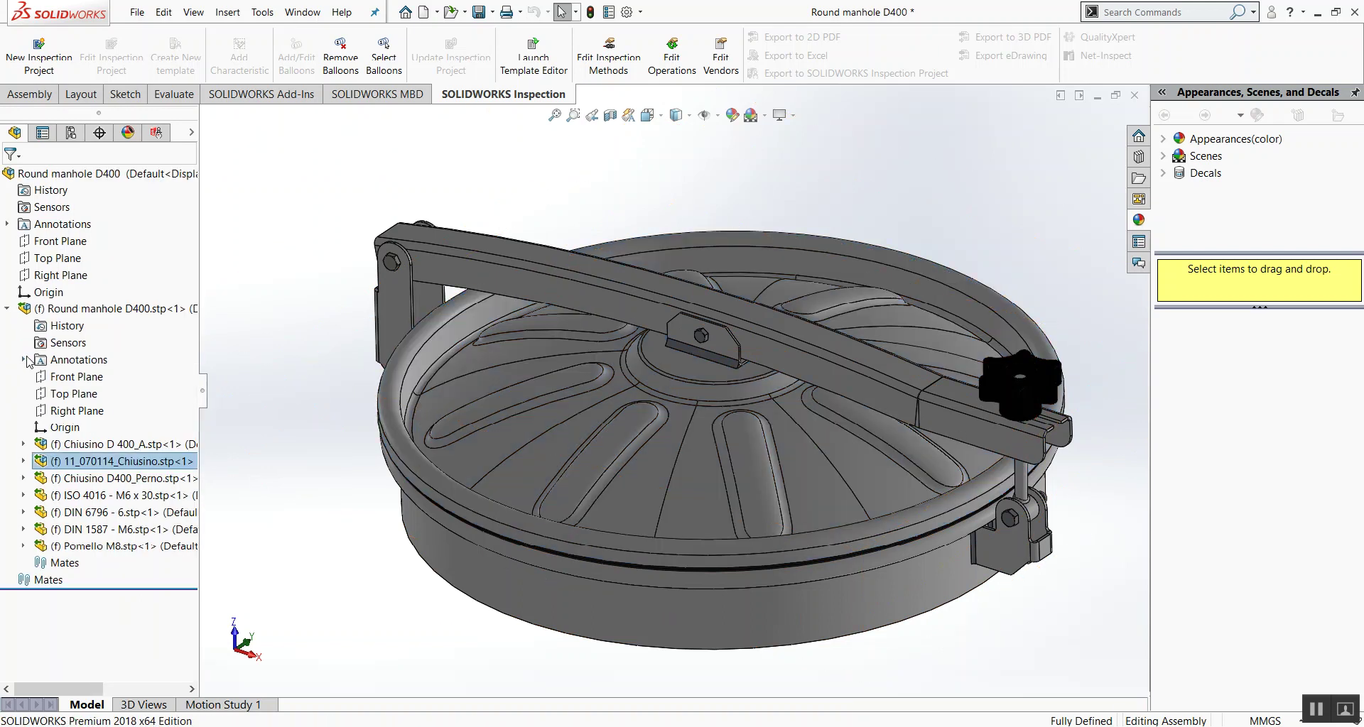
left_click(7, 310)
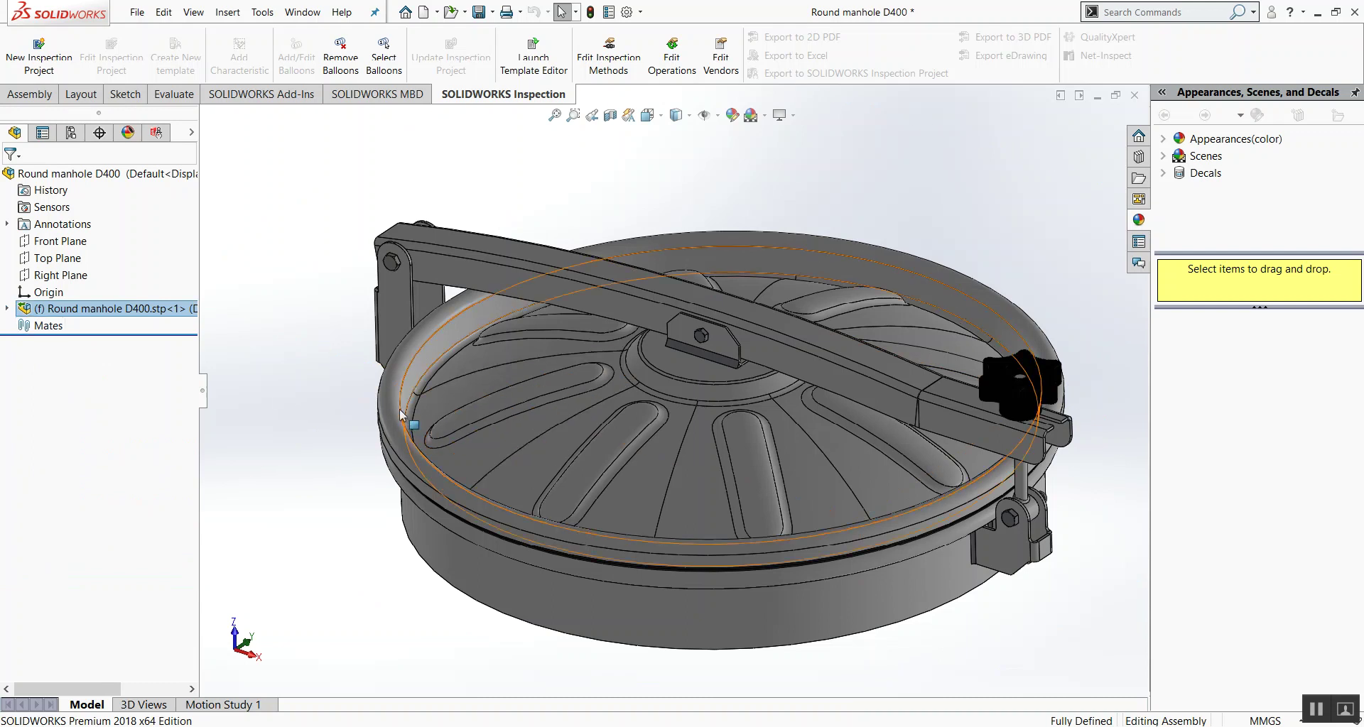
- Examine the component options of the Sportello Chiusino cover inside the 11_070114_Chiusino subassembly, and collapse the assembly again
left_click(411, 434)
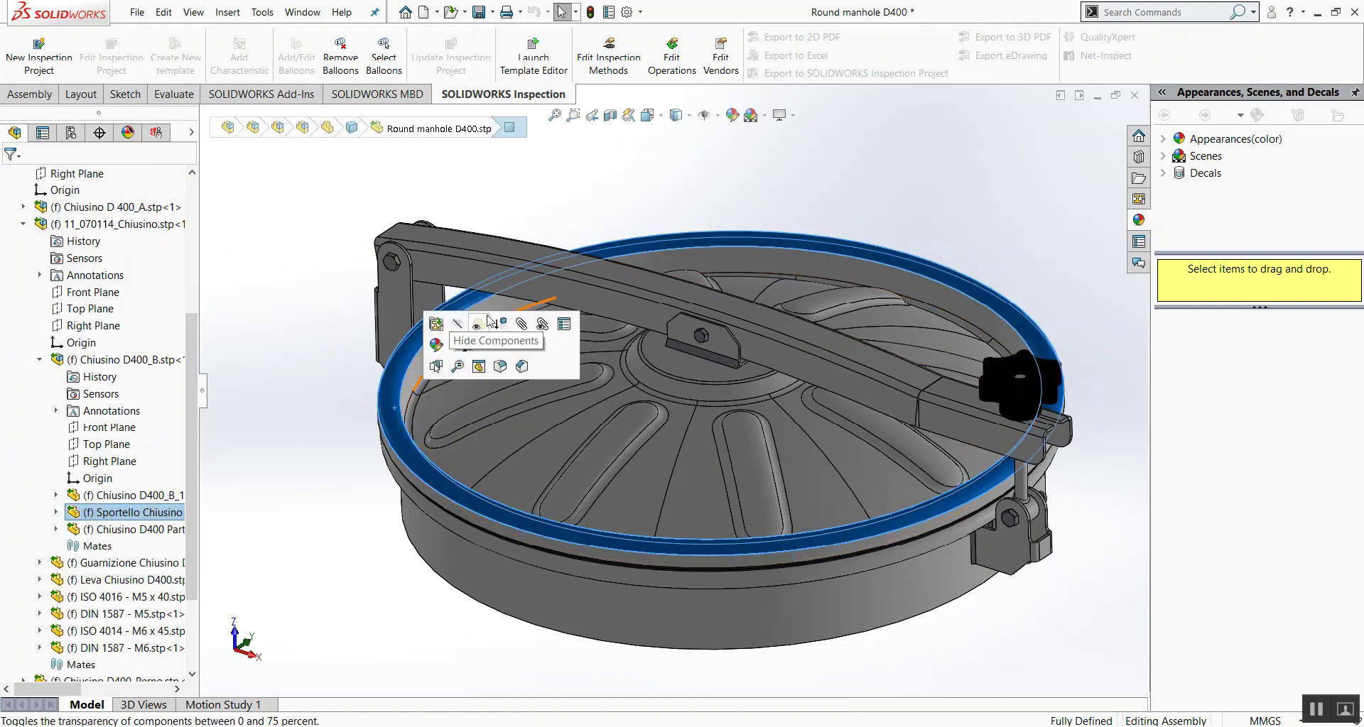
right_click(122, 515)
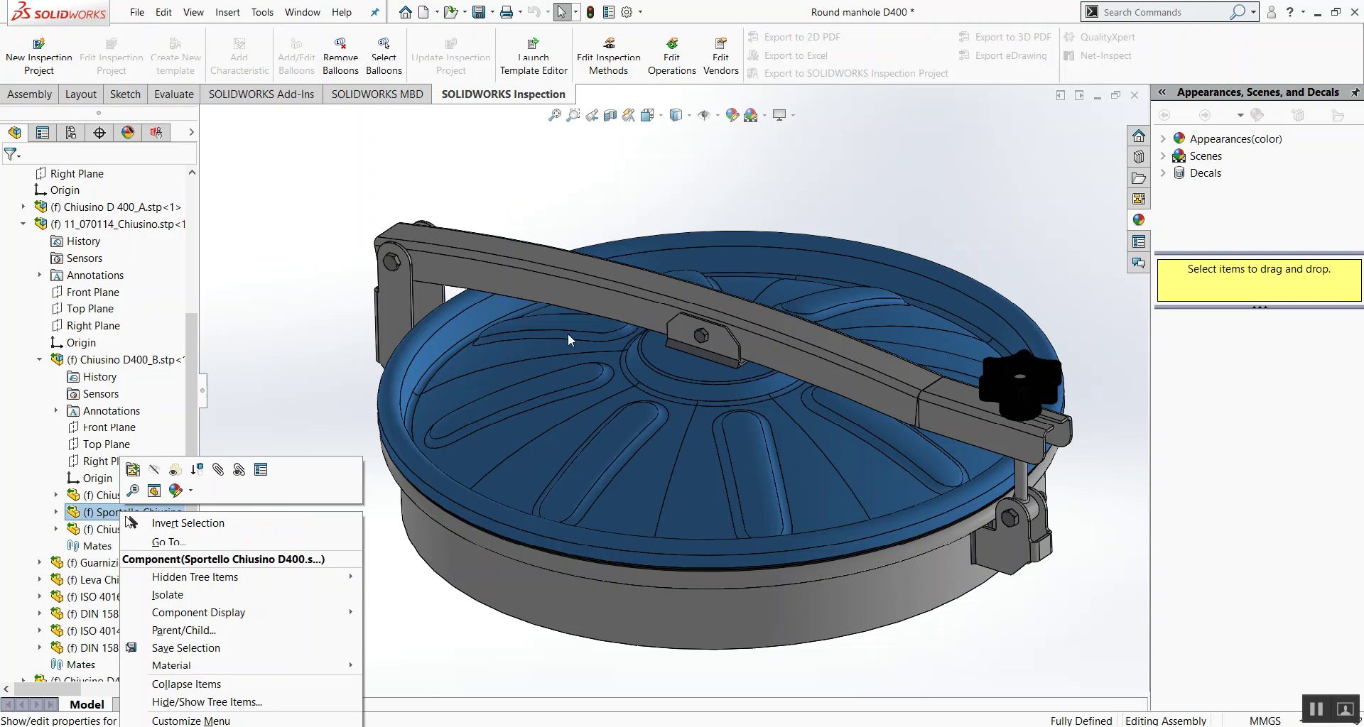
left_click(299, 368)
left_click(120, 224)
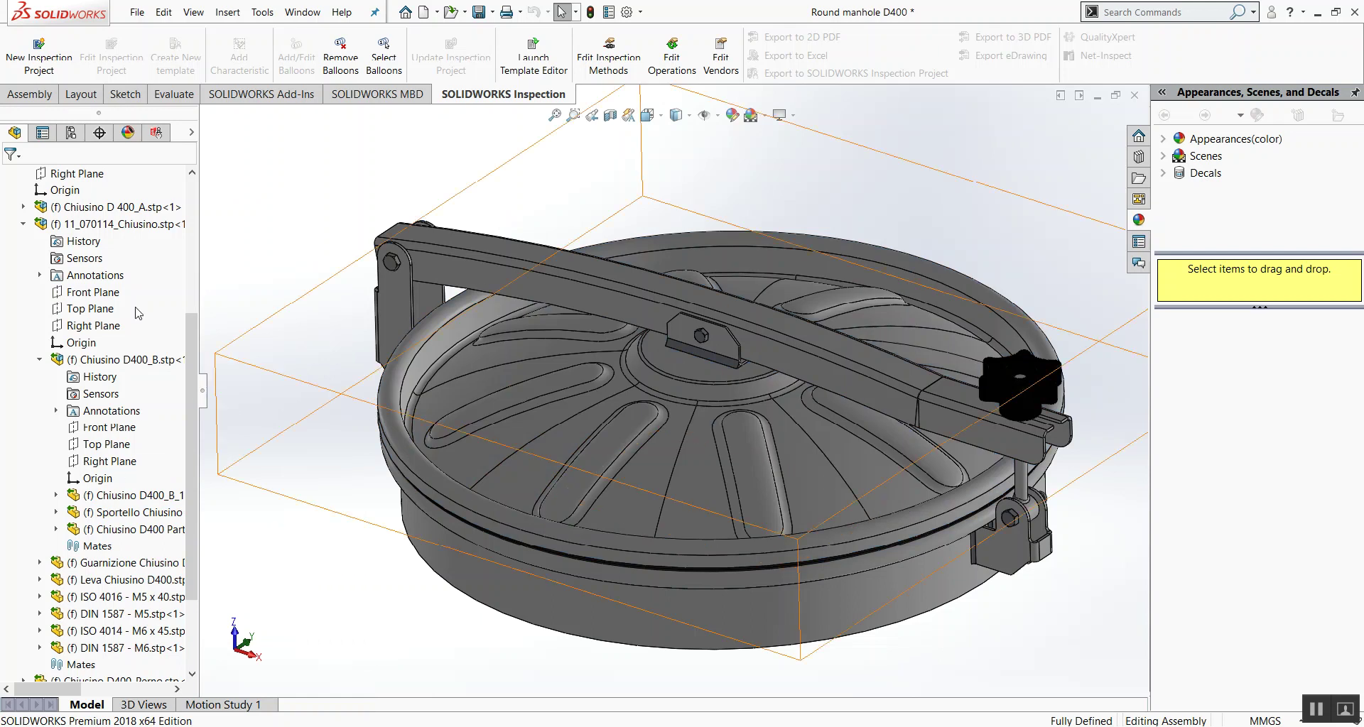
left_click(24, 224)
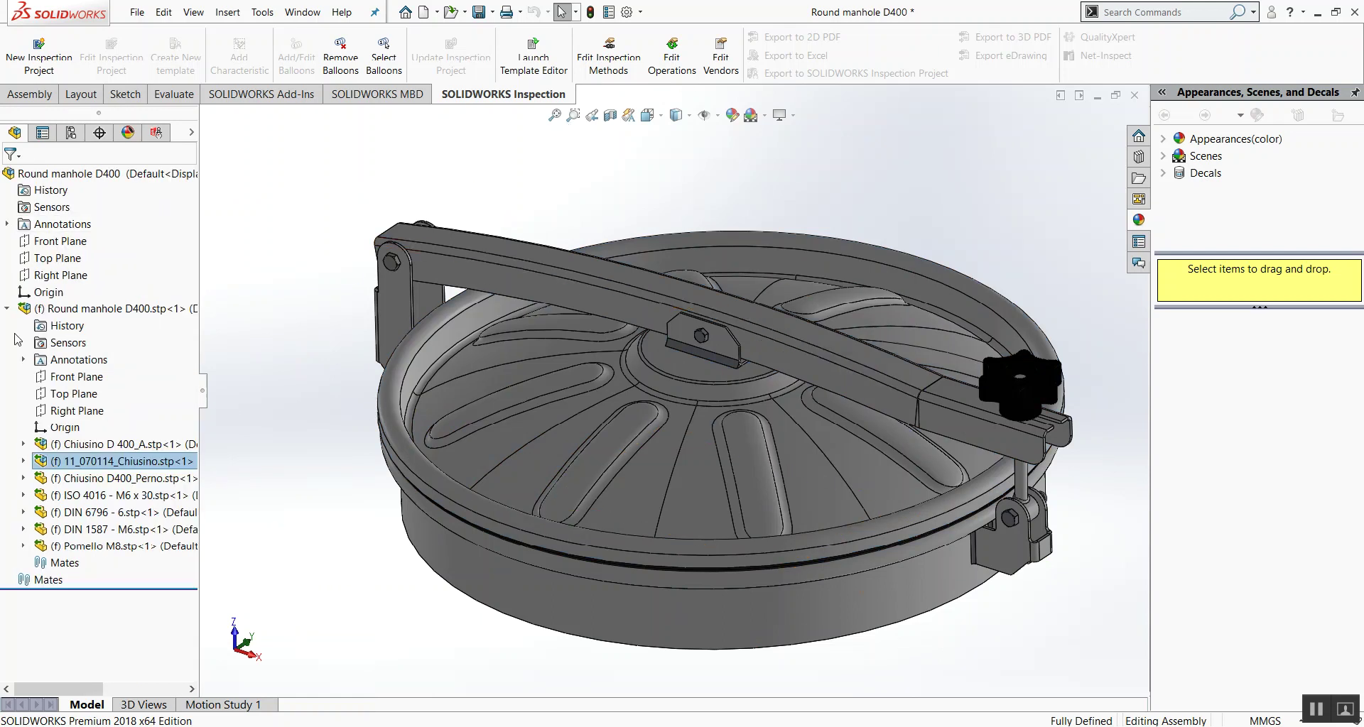
left_click(23, 308)
left_click(7, 308)
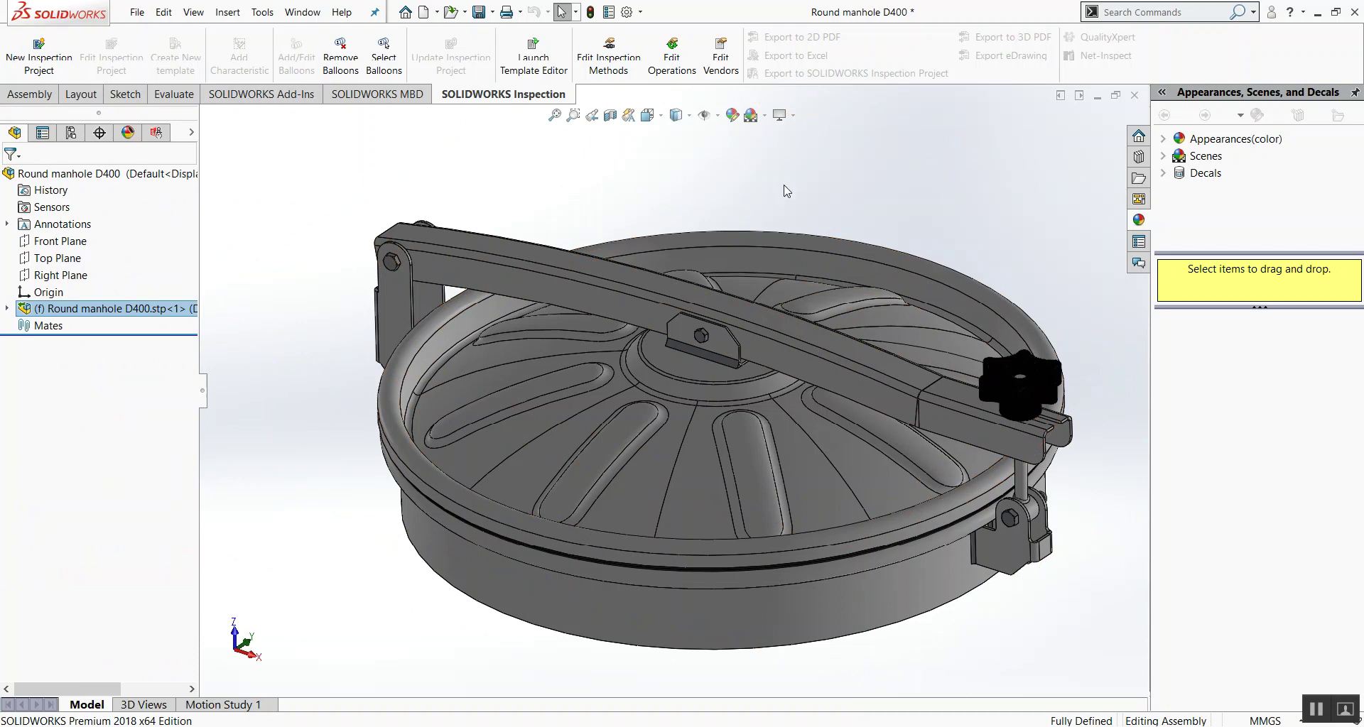
- Save the complete assembly as a Parasolid (*.x_t) file named Round manhole D4002 in the RoundManhole folder
middle_click_drag(925, 231, 924, 247)
scroll(924, 248, "up", 1)
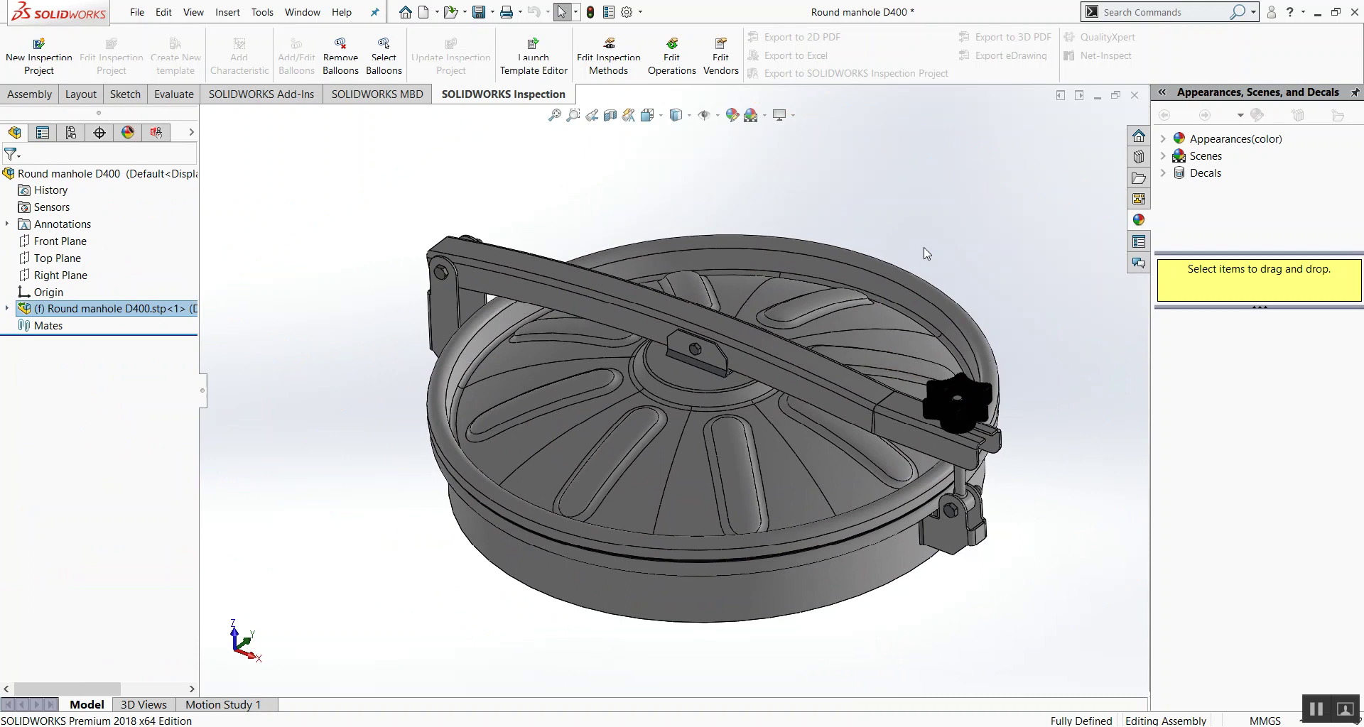
left_click(129, 17)
left_click(169, 176)
left_click(738, 402)
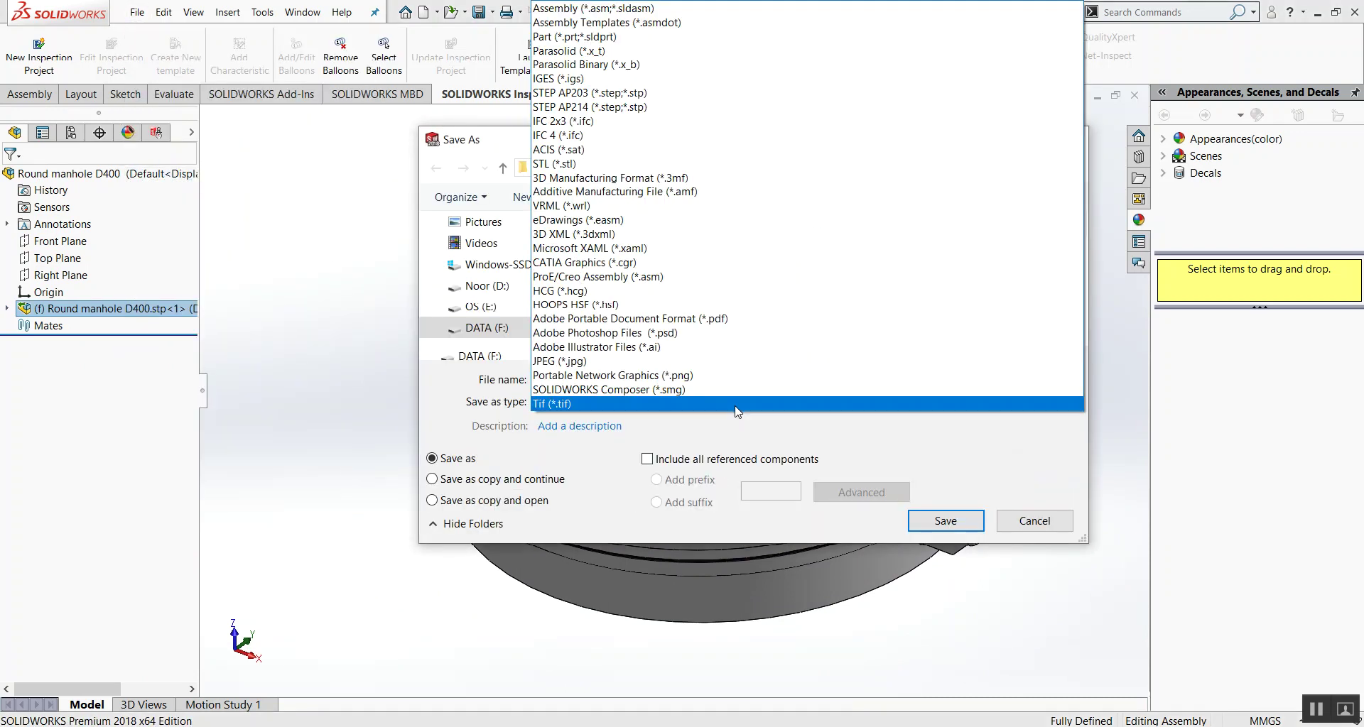
left_click(632, 51)
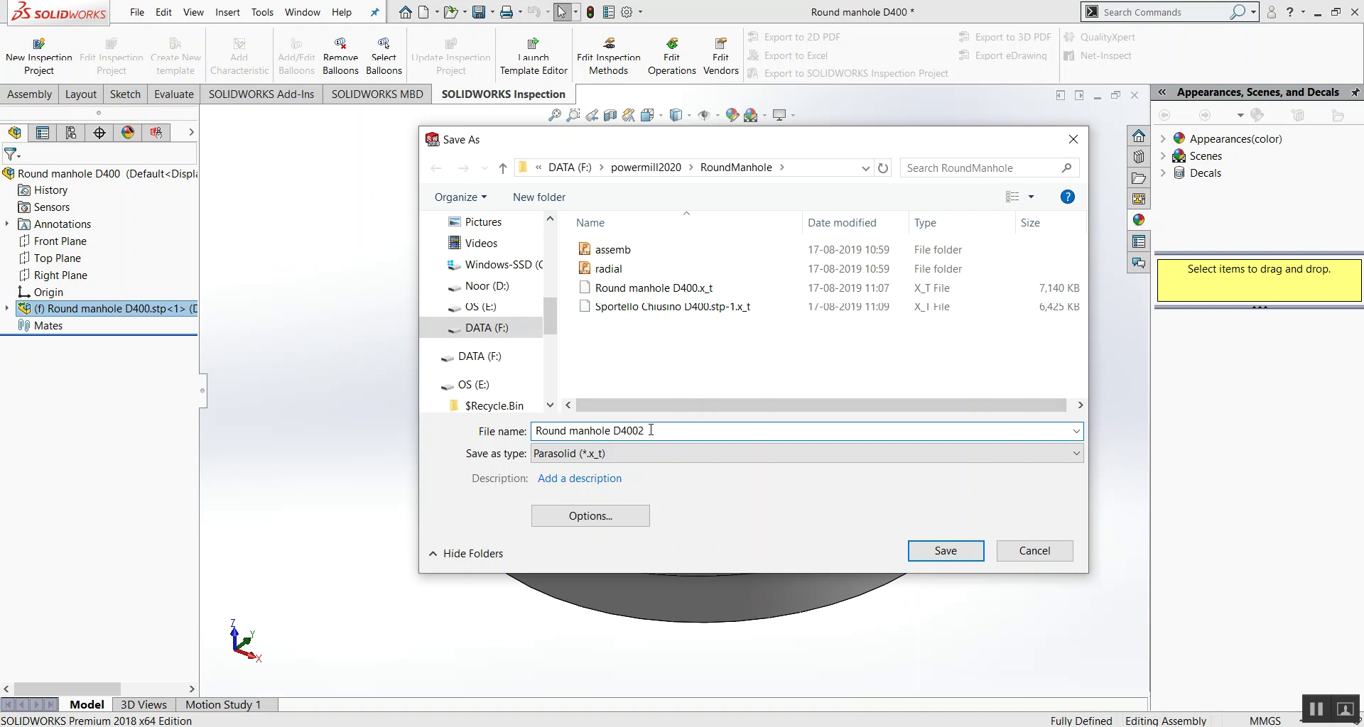
left_click(945, 556)
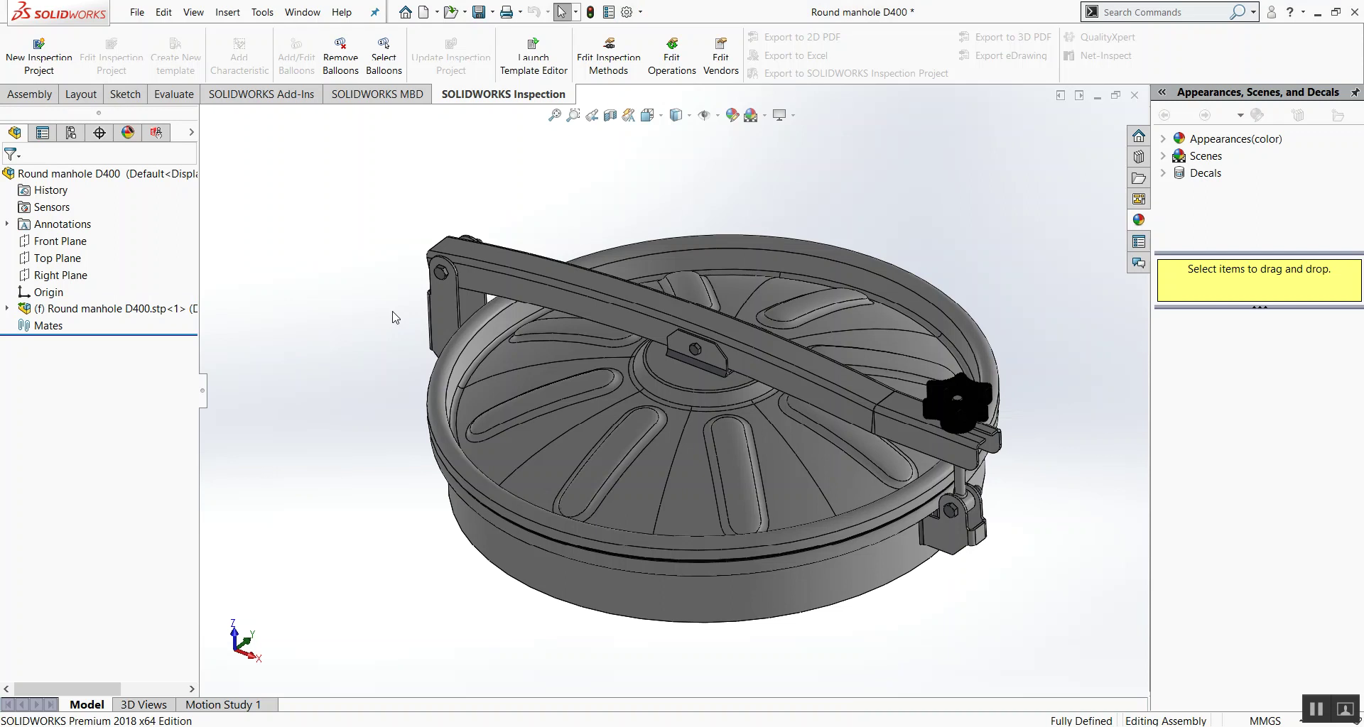
- Close the assembly without saving changes and open the Parasolid file Round manhole D4002.x_t from the RoundManhole folder
left_click(1135, 96)
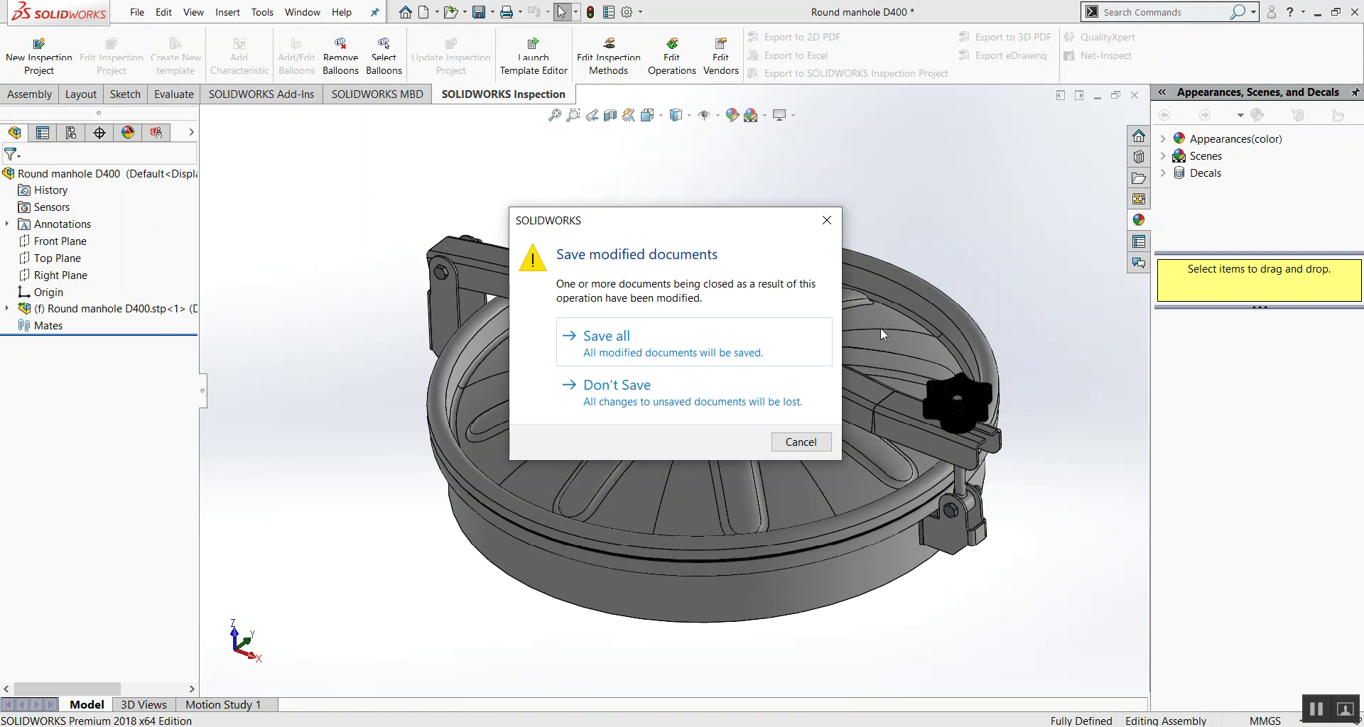
left_click(645, 406)
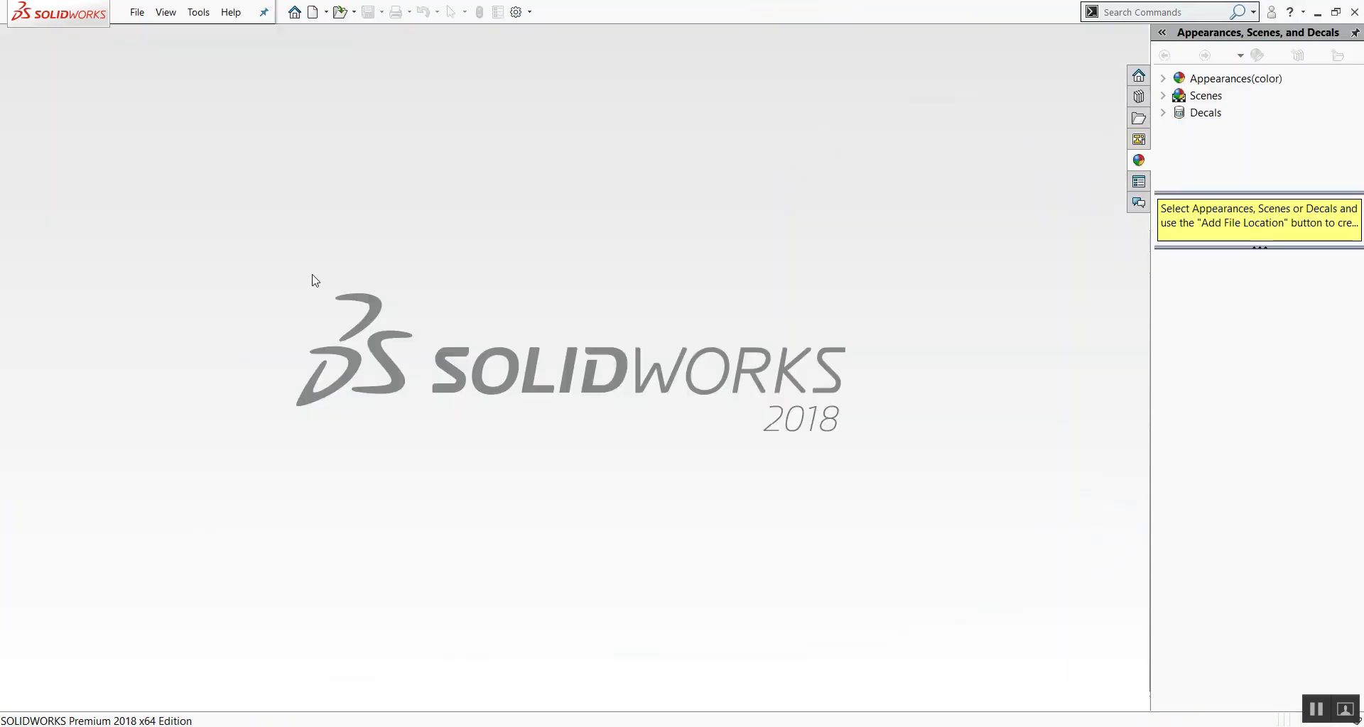
left_click(137, 12)
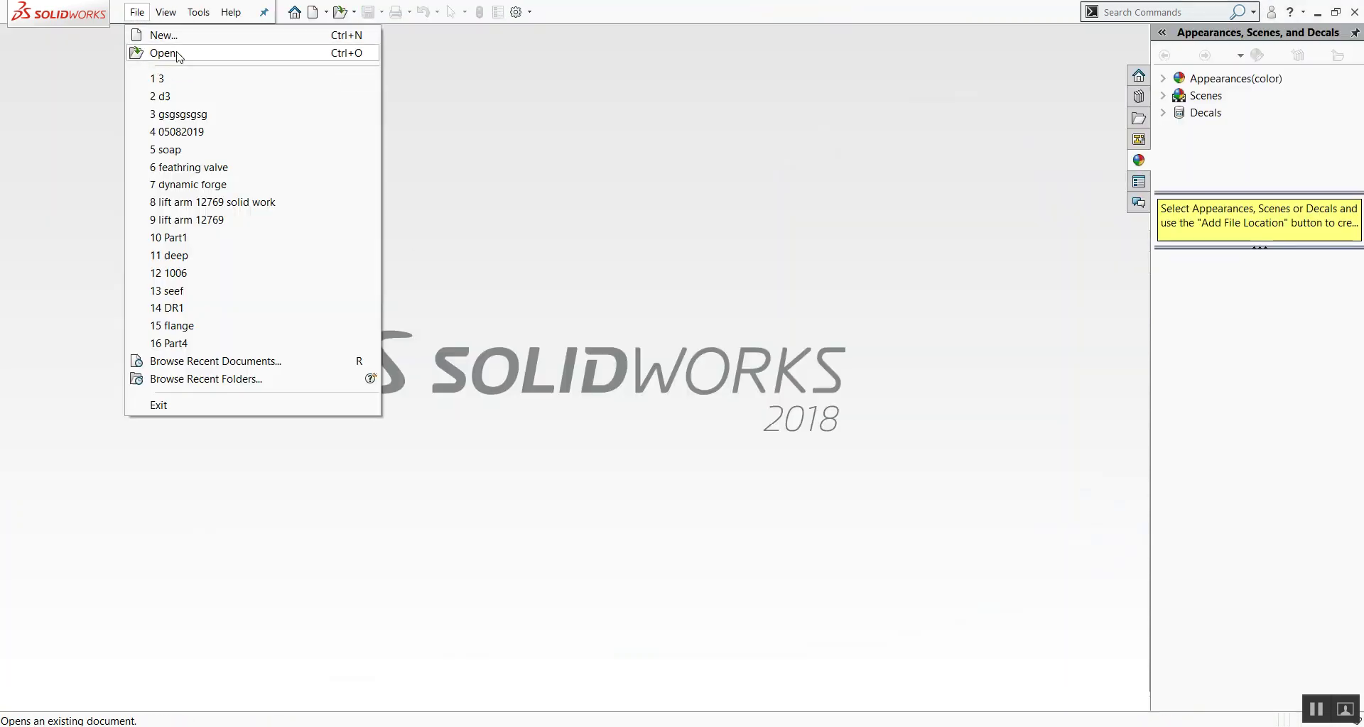
left_click(165, 51)
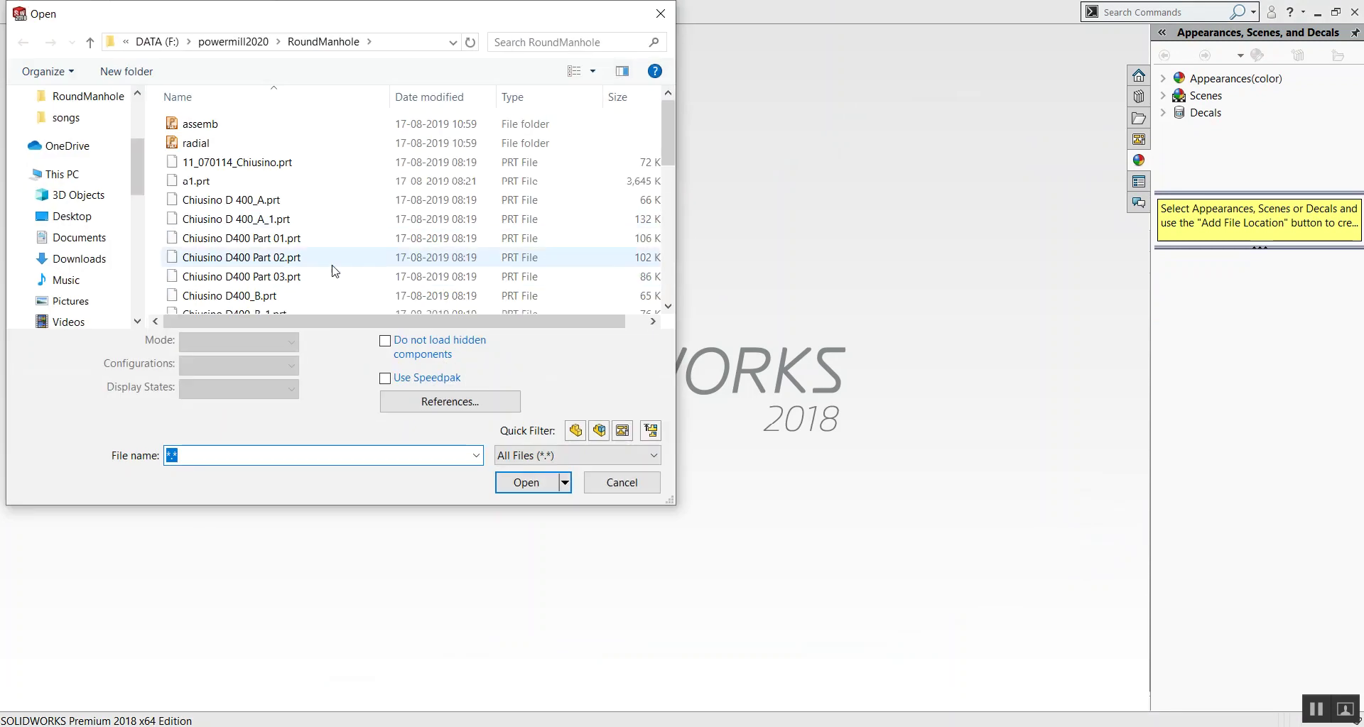
left_click(610, 455)
scroll(589, 412, "up", 1)
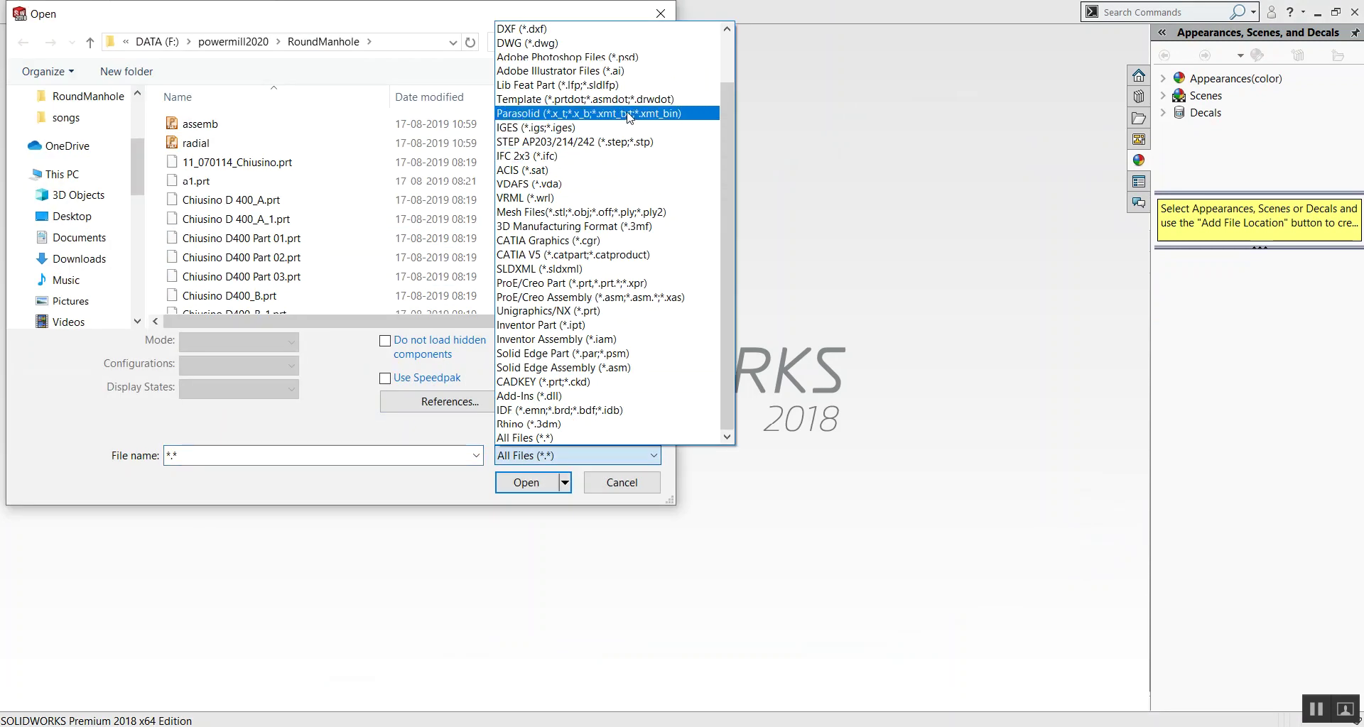
left_click(627, 116)
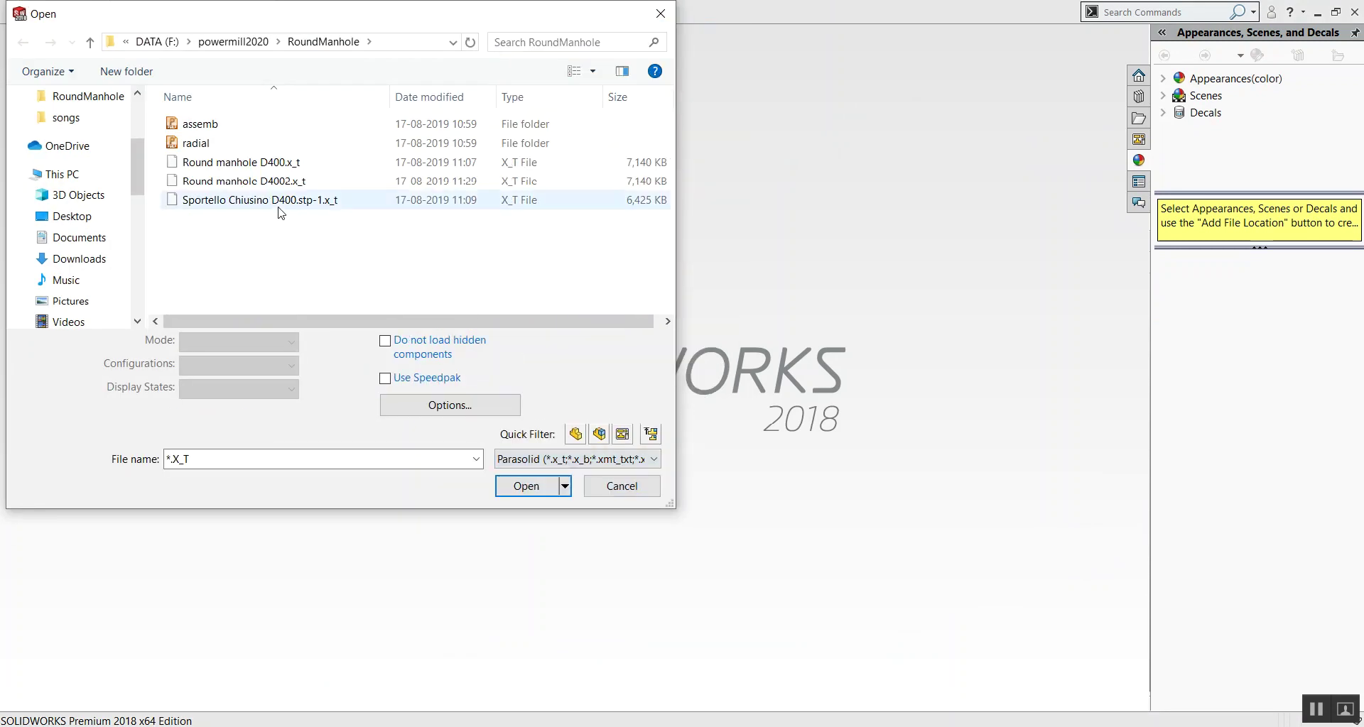
left_click(242, 186)
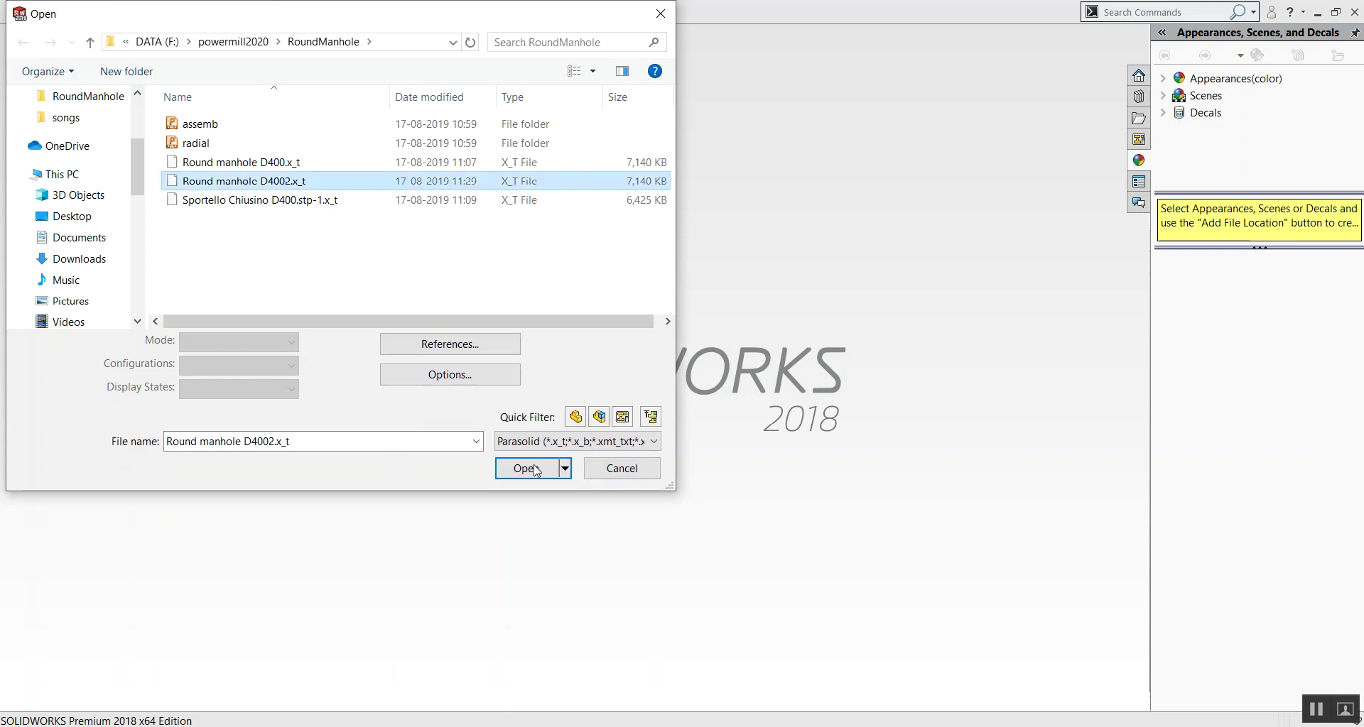
left_click(525, 468)
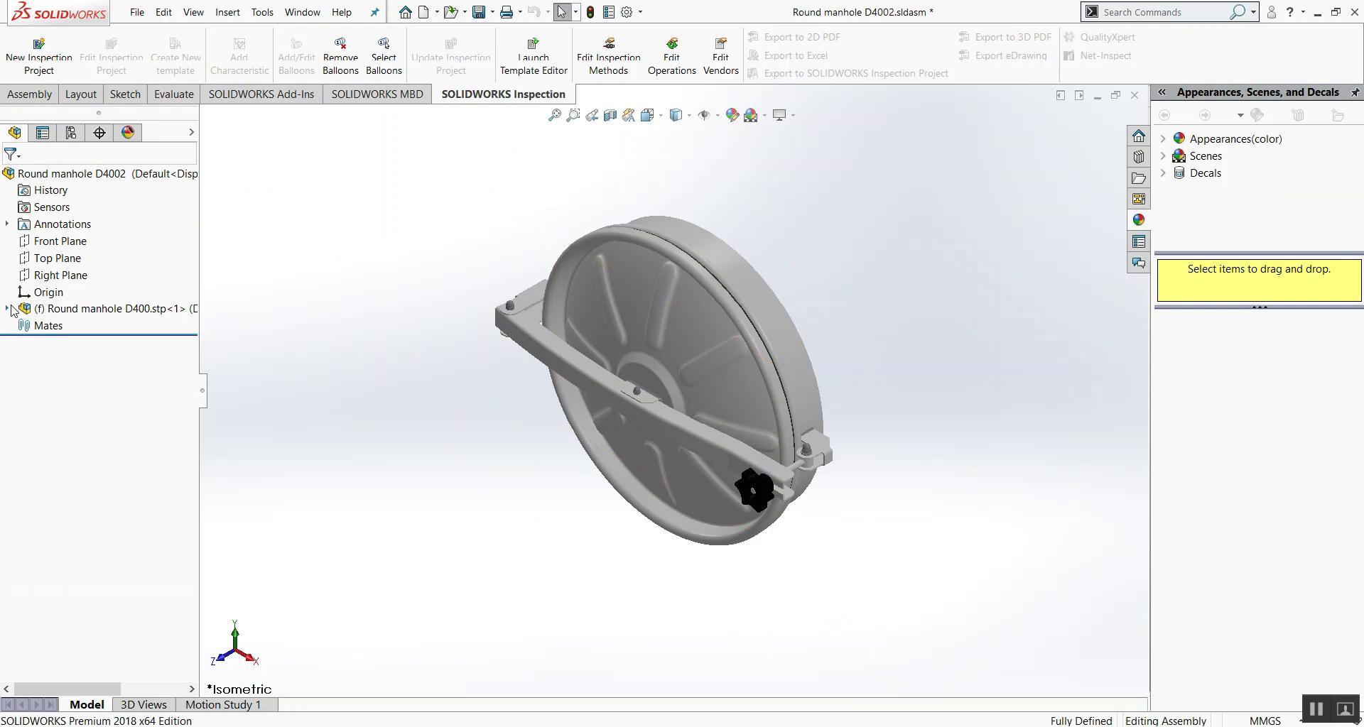
- Expand the Round manhole D400.stp subassembly in the tree and display the model shaded with edges
left_click(8, 309)
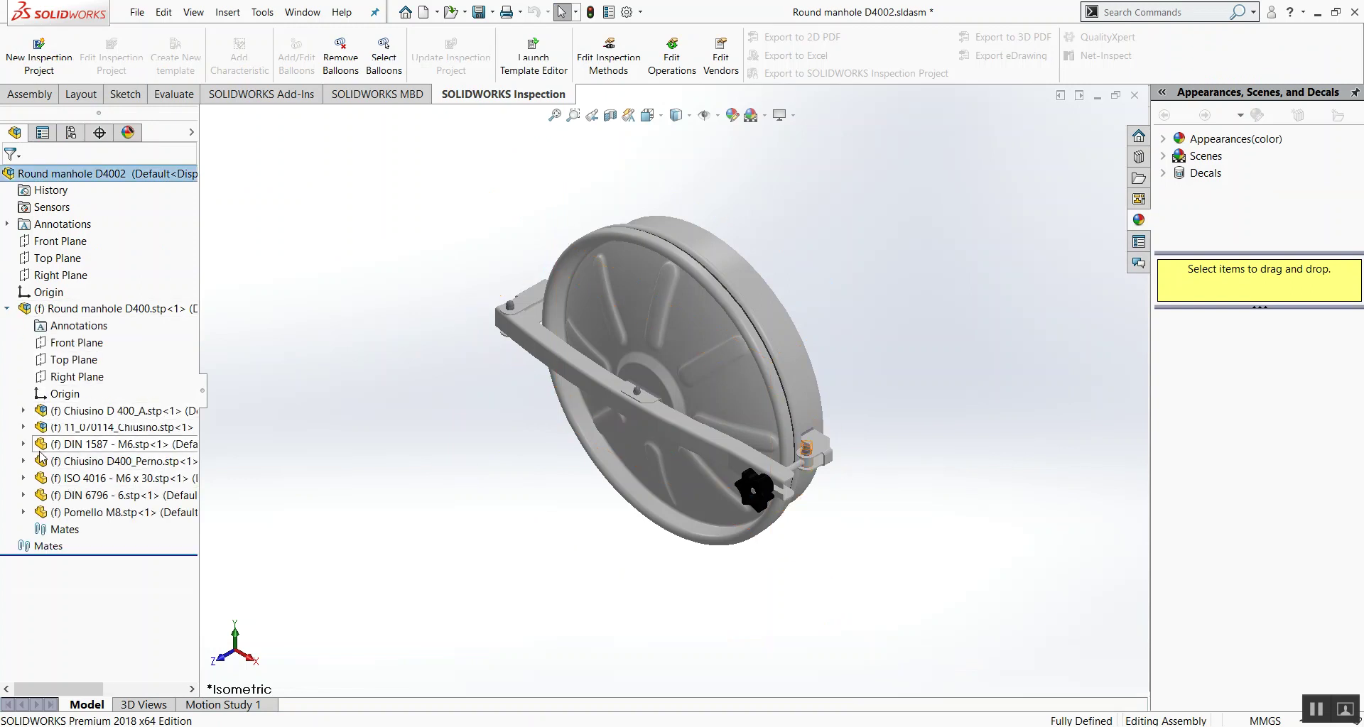
middle_click_drag(454, 329, 609, 192)
left_click(688, 115)
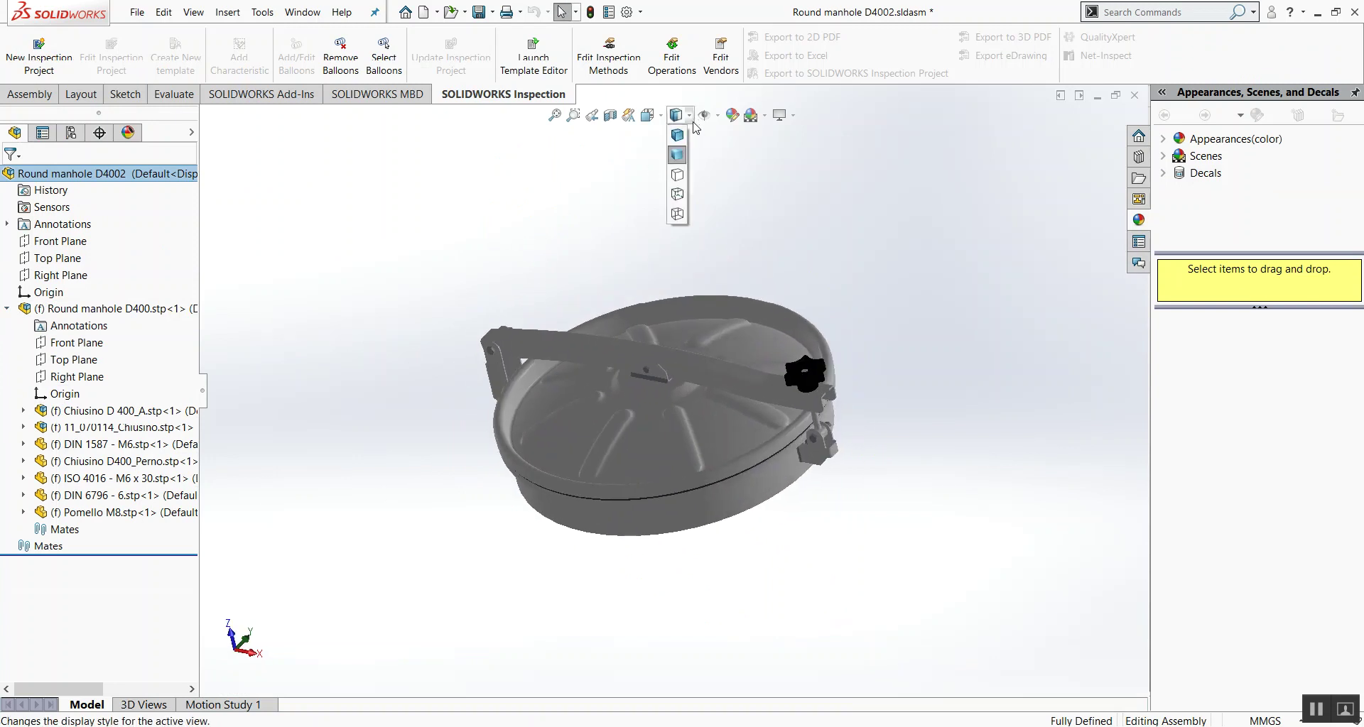
left_click(677, 134)
scroll(510, 429, "down", 5)
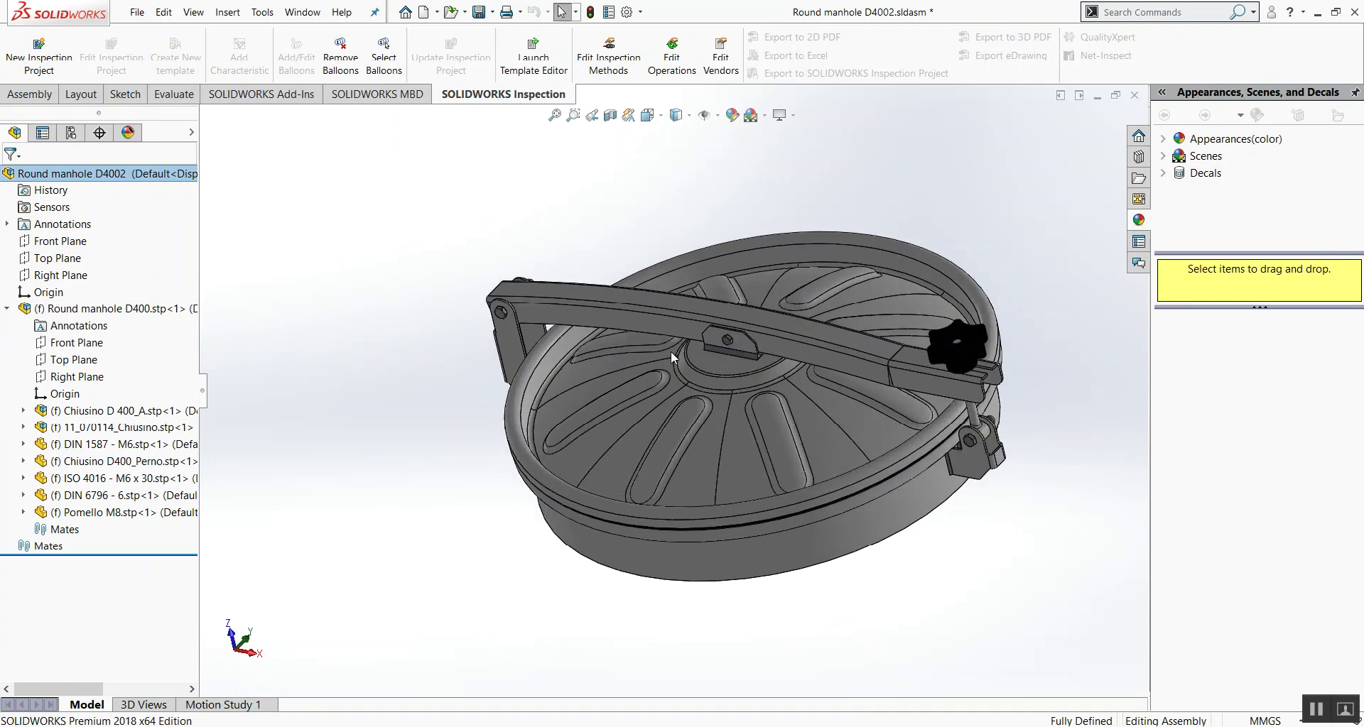
- Open the round cover, Sportello Chiusino D400, from the assembly as a separate part, declining feature recognition
left_click(457, 398)
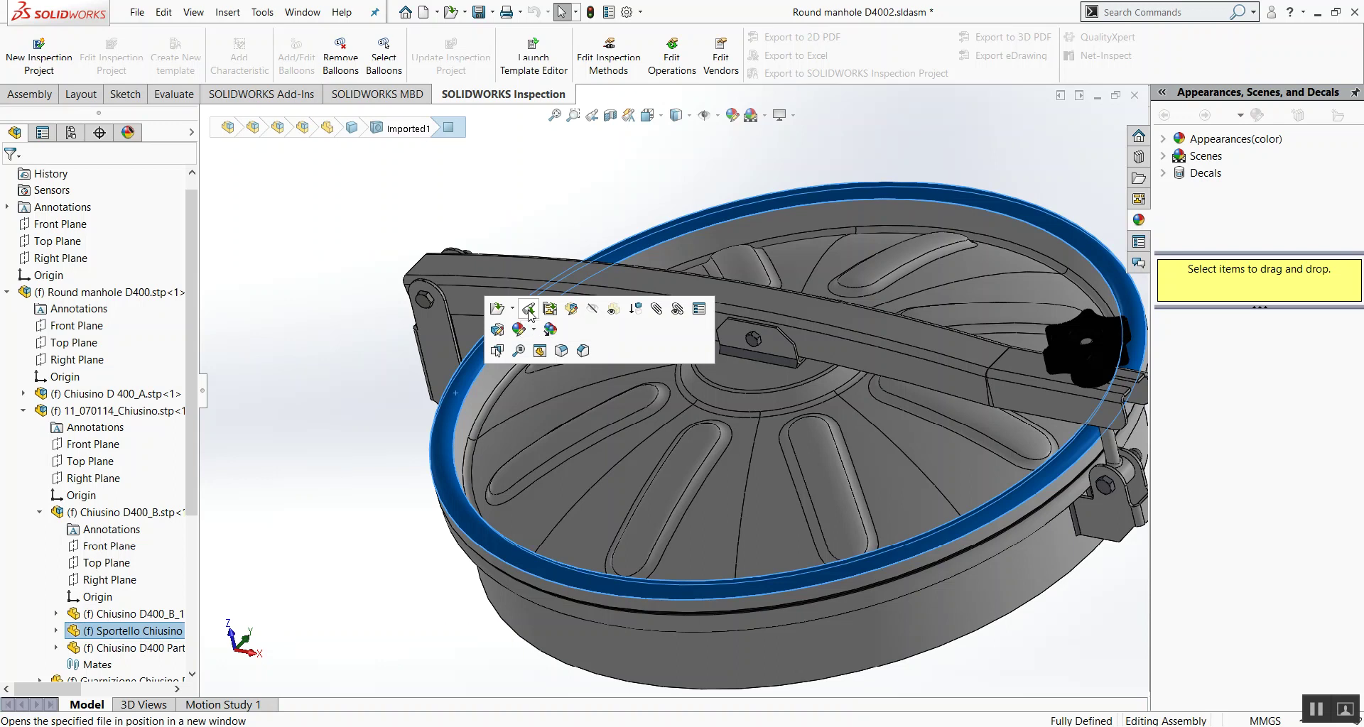
scroll(369, 363, "up", 2)
middle_click_drag(853, 387, 959, 409)
left_click(447, 467)
left_click(571, 382)
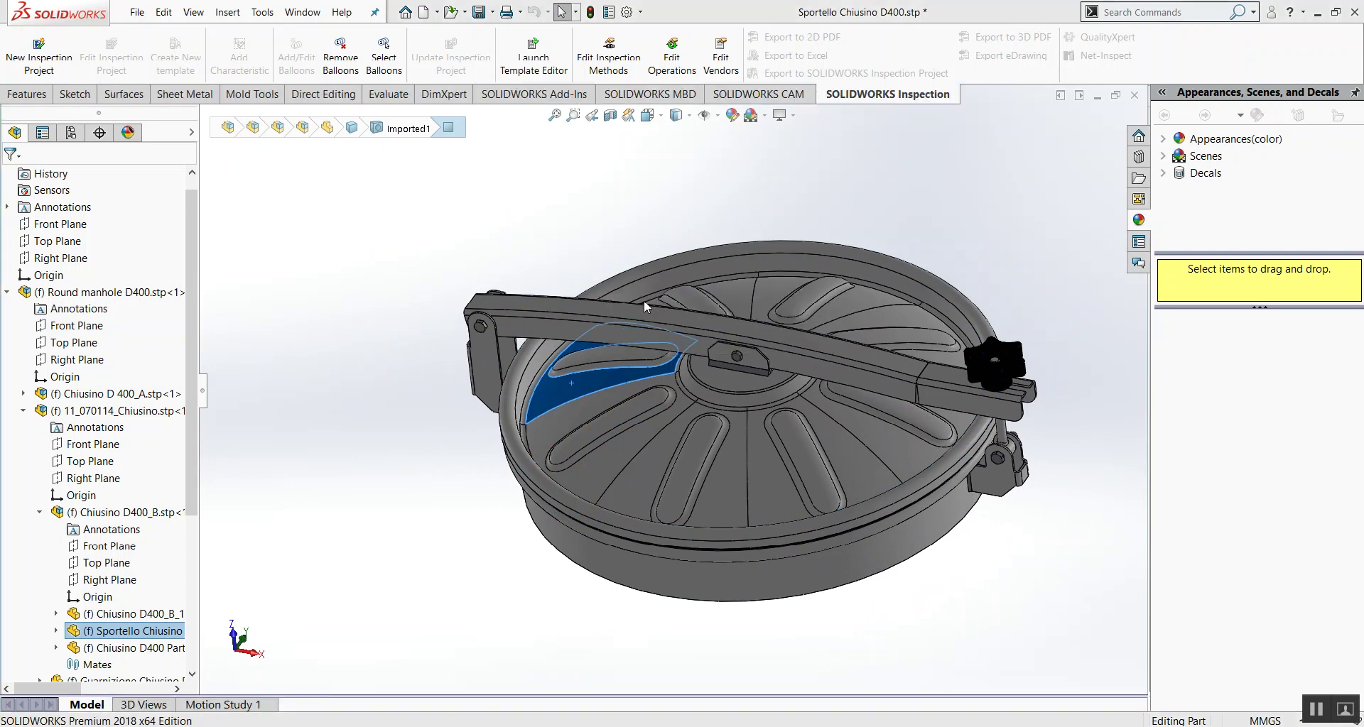
left_click(697, 380)
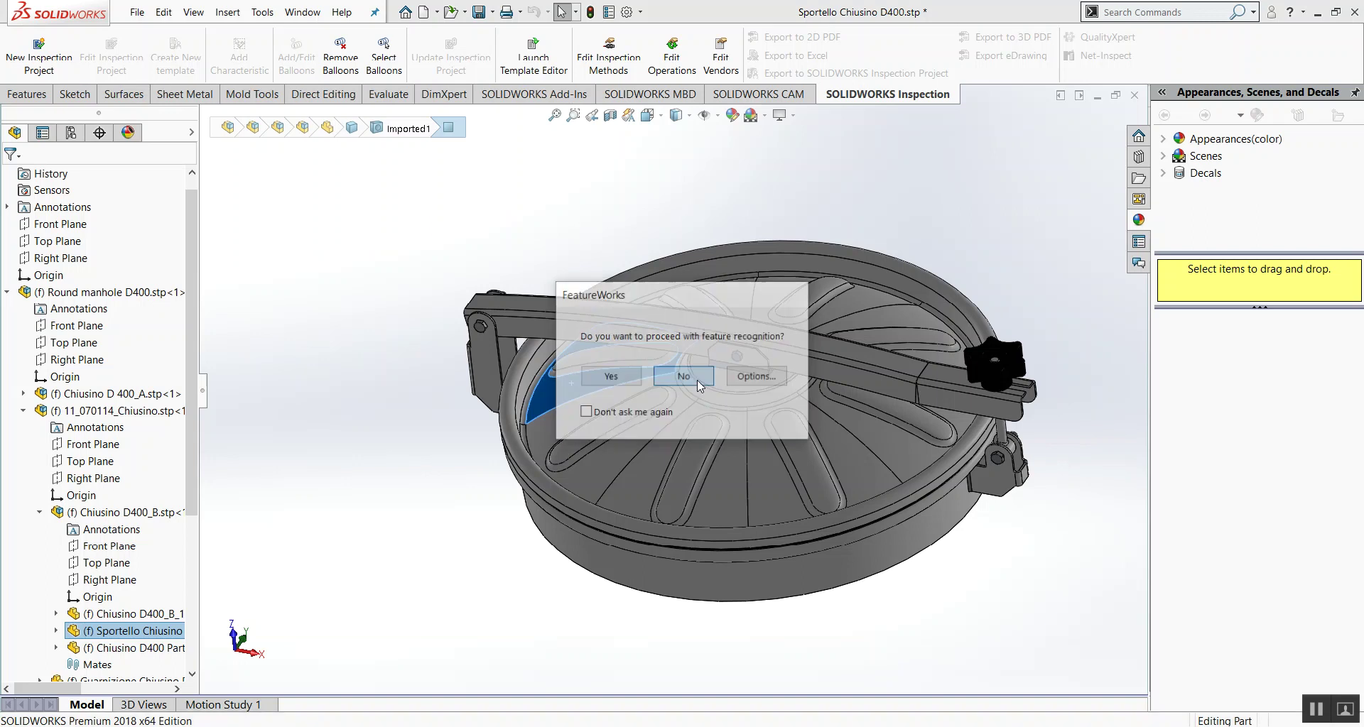
mouse_move(750, 399)
middle_mouse_down()
mouse_move(752, 246)
mouse_move(749, 388)
middle_mouse_up()
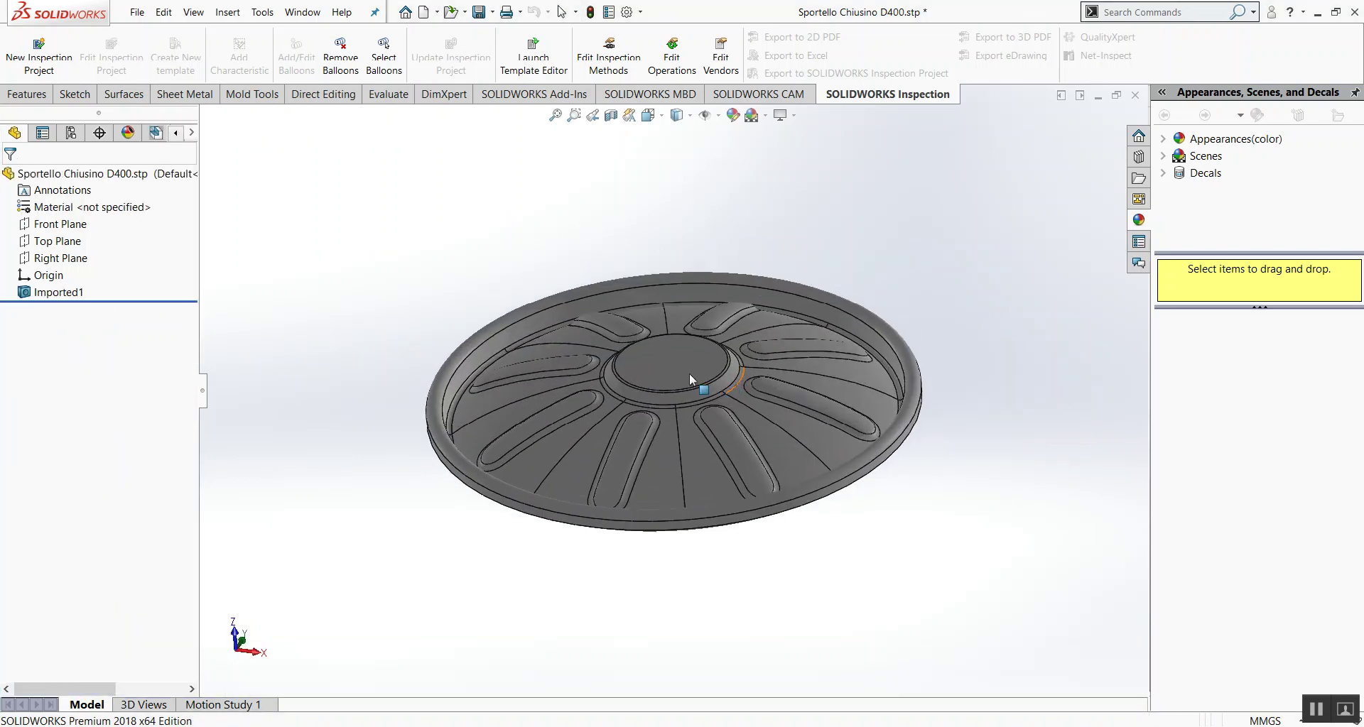
- Save the cover part as a copy in Parasolid (*.x_t) format, named Sportello Chiusino D400, in the RoundManhole folder
left_click(136, 12)
left_click(184, 183)
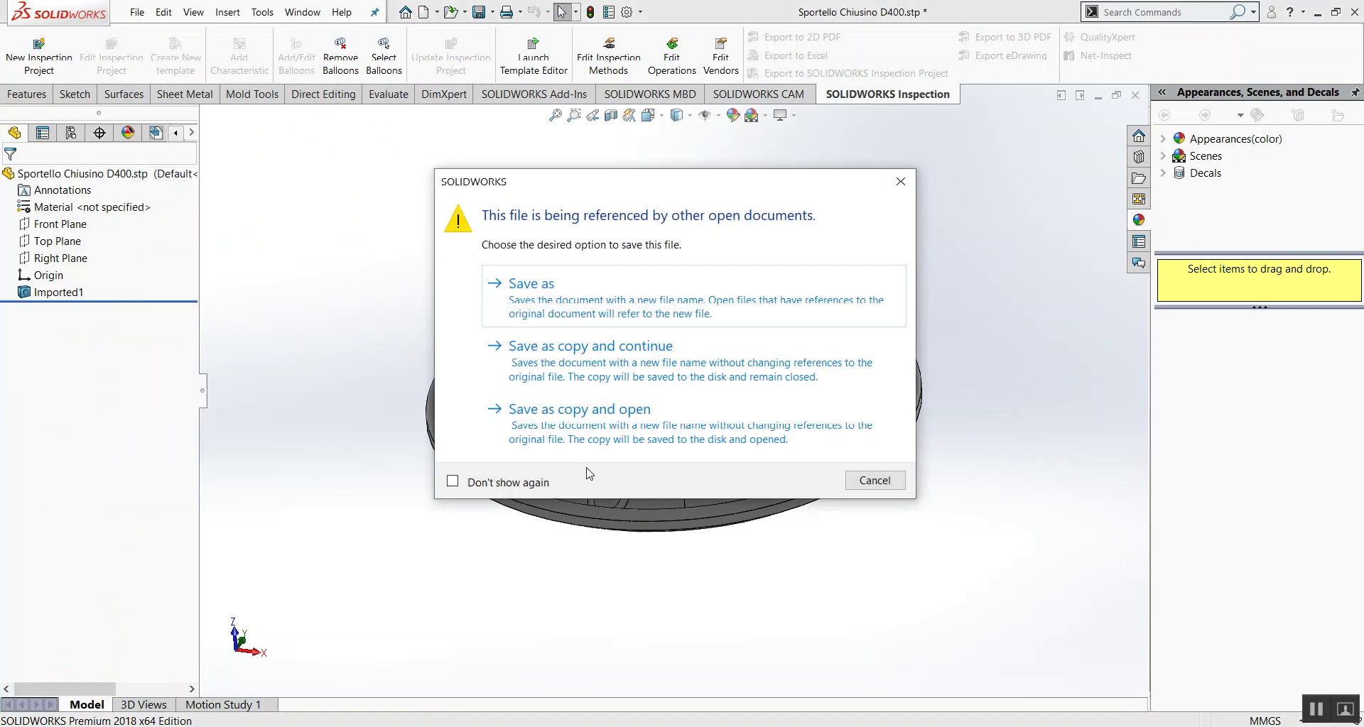
left_click(608, 334)
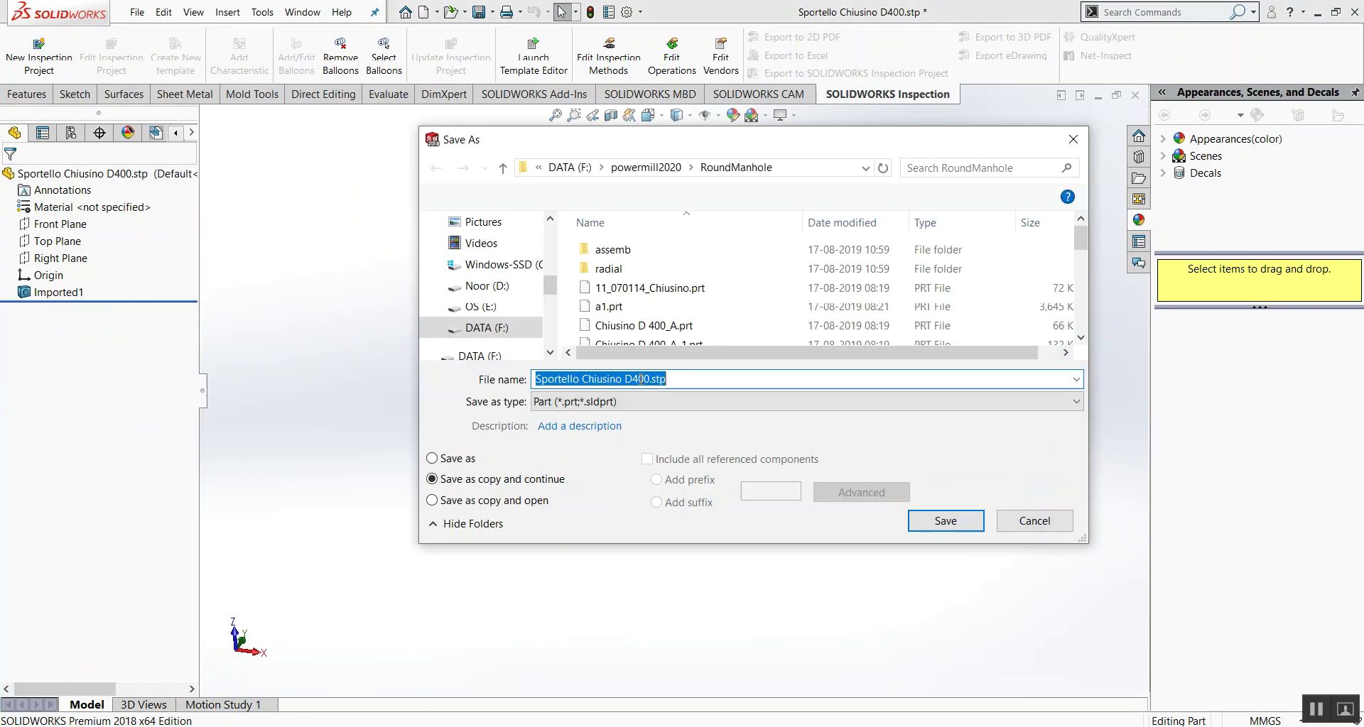
left_click(664, 380)
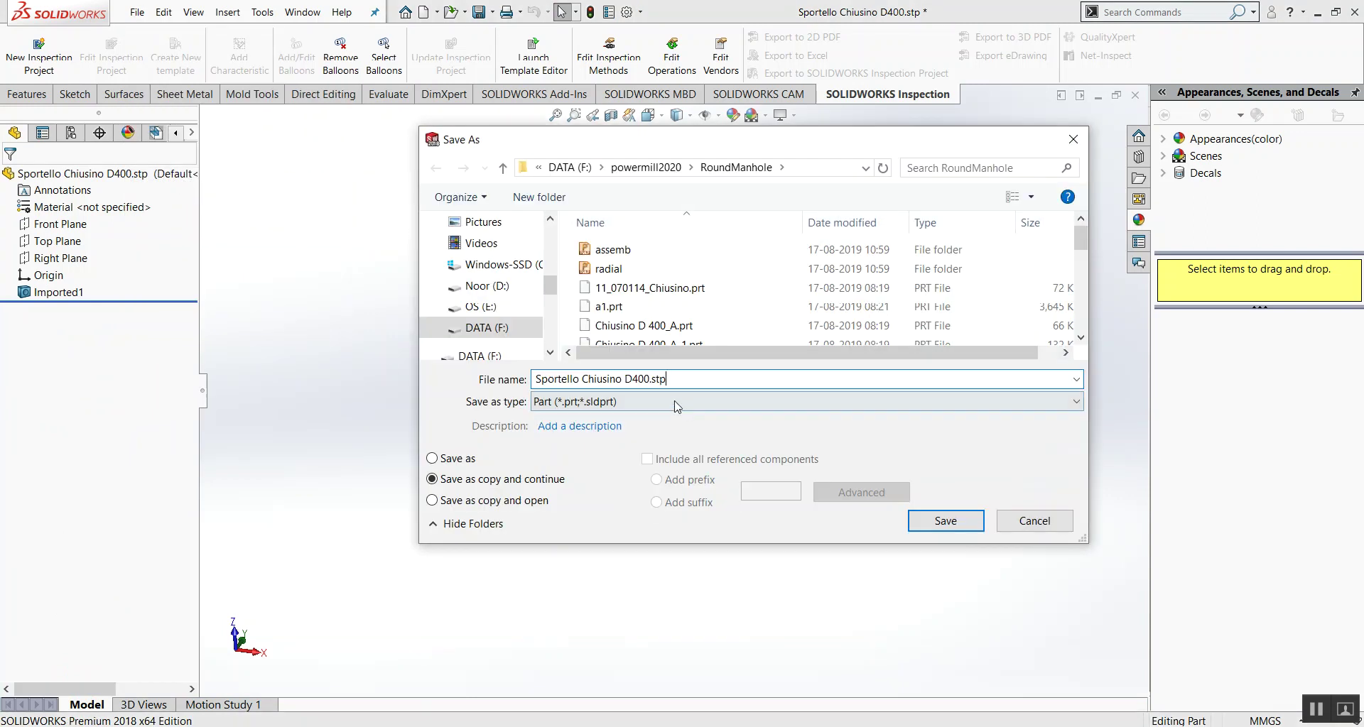
left_click(755, 403)
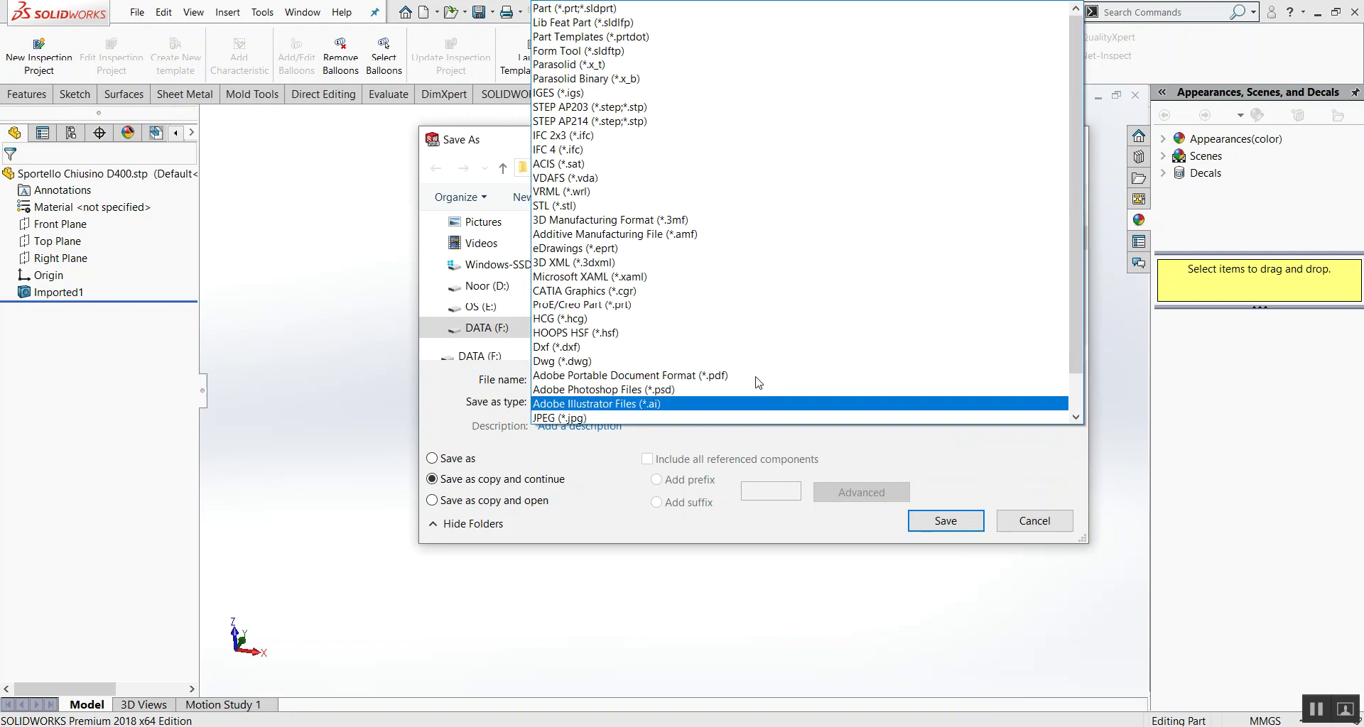
left_click(709, 64)
left_click(941, 548)
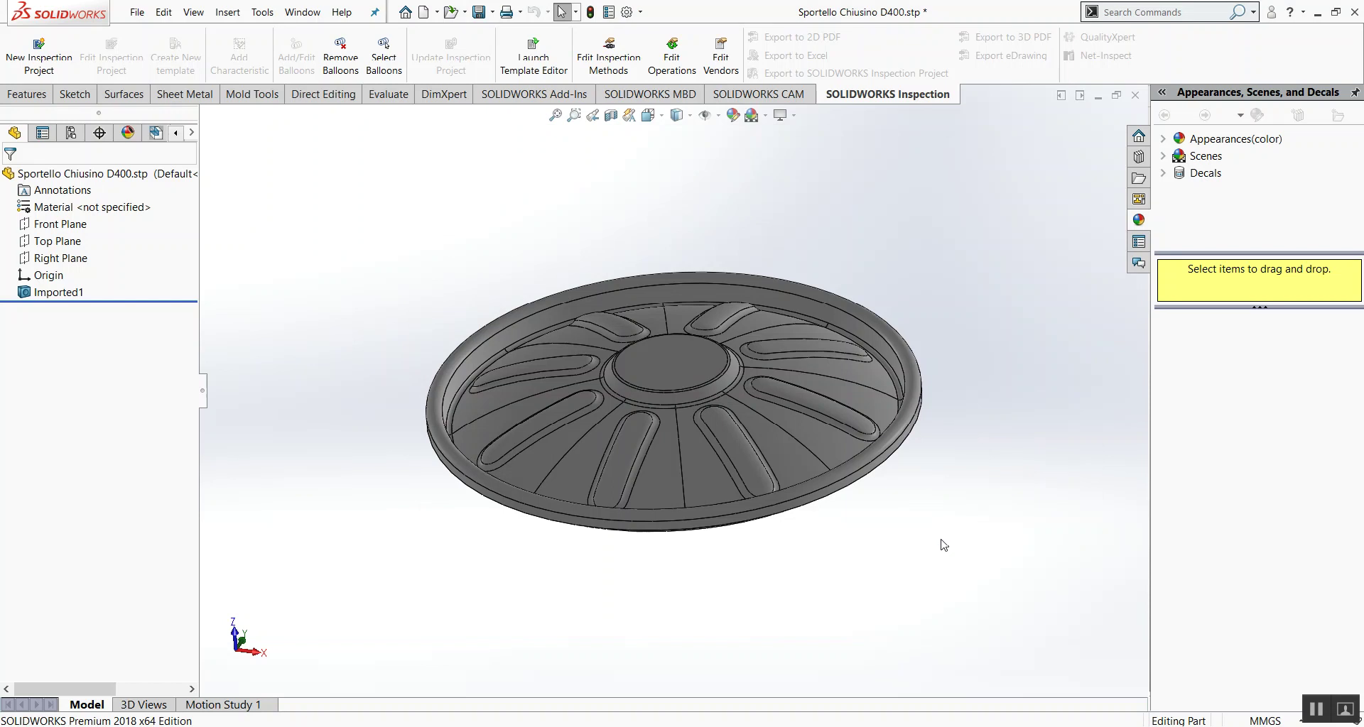
- Switch to PowerMill and import the STEP model Round manhole D400.stp from the RoundManhole folder
key("alt+Tab")
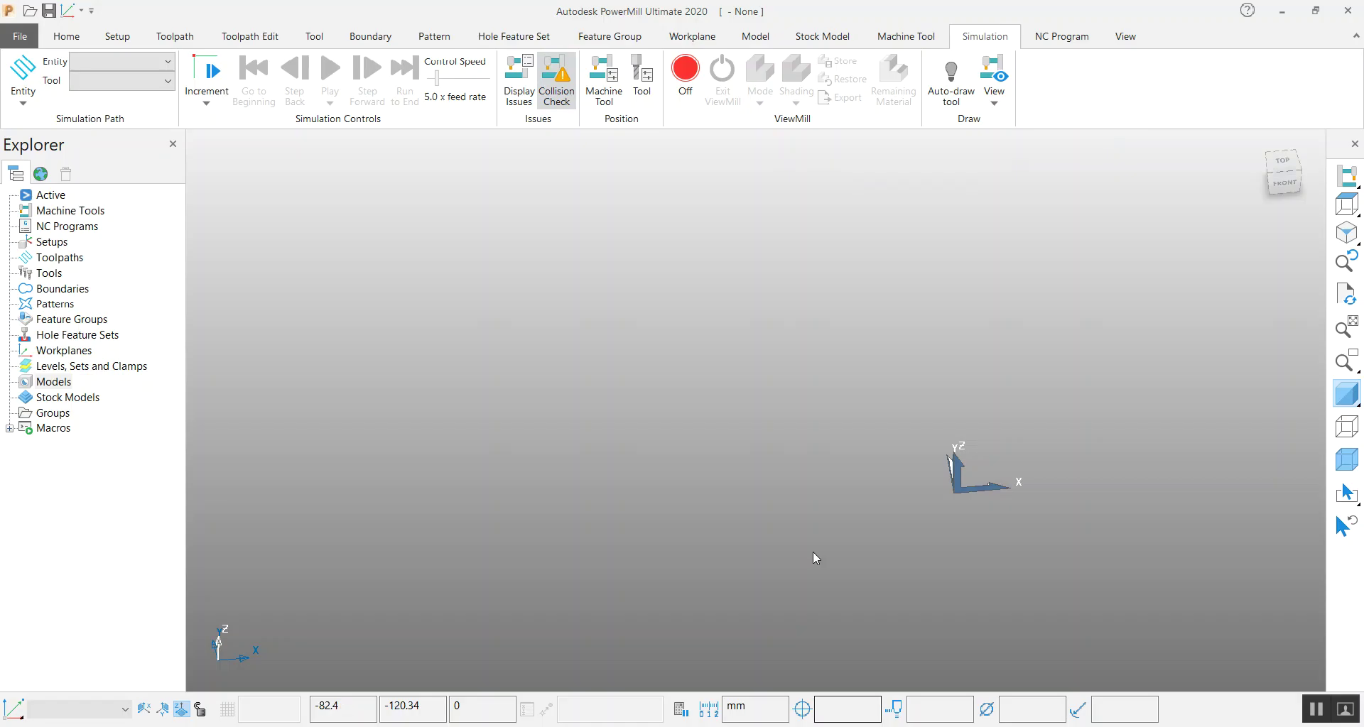
right_click(67, 382)
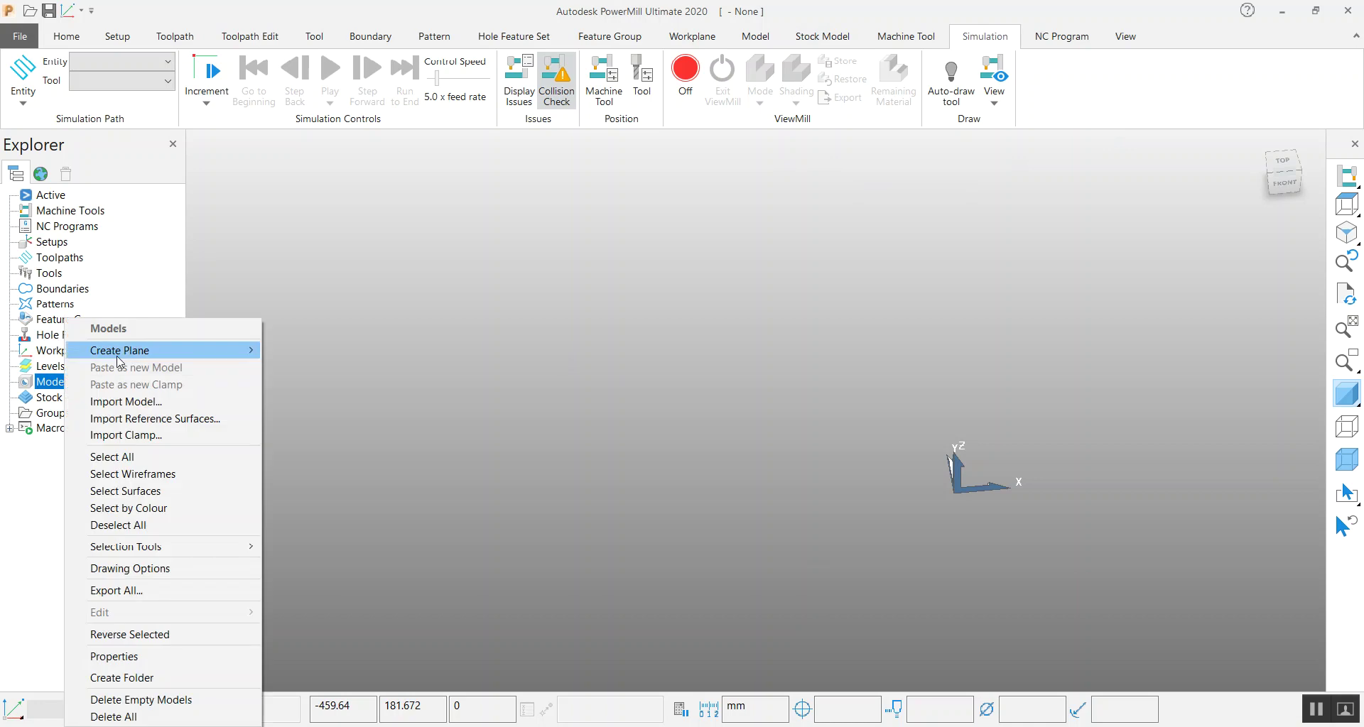
left_click(126, 401)
left_click(647, 345)
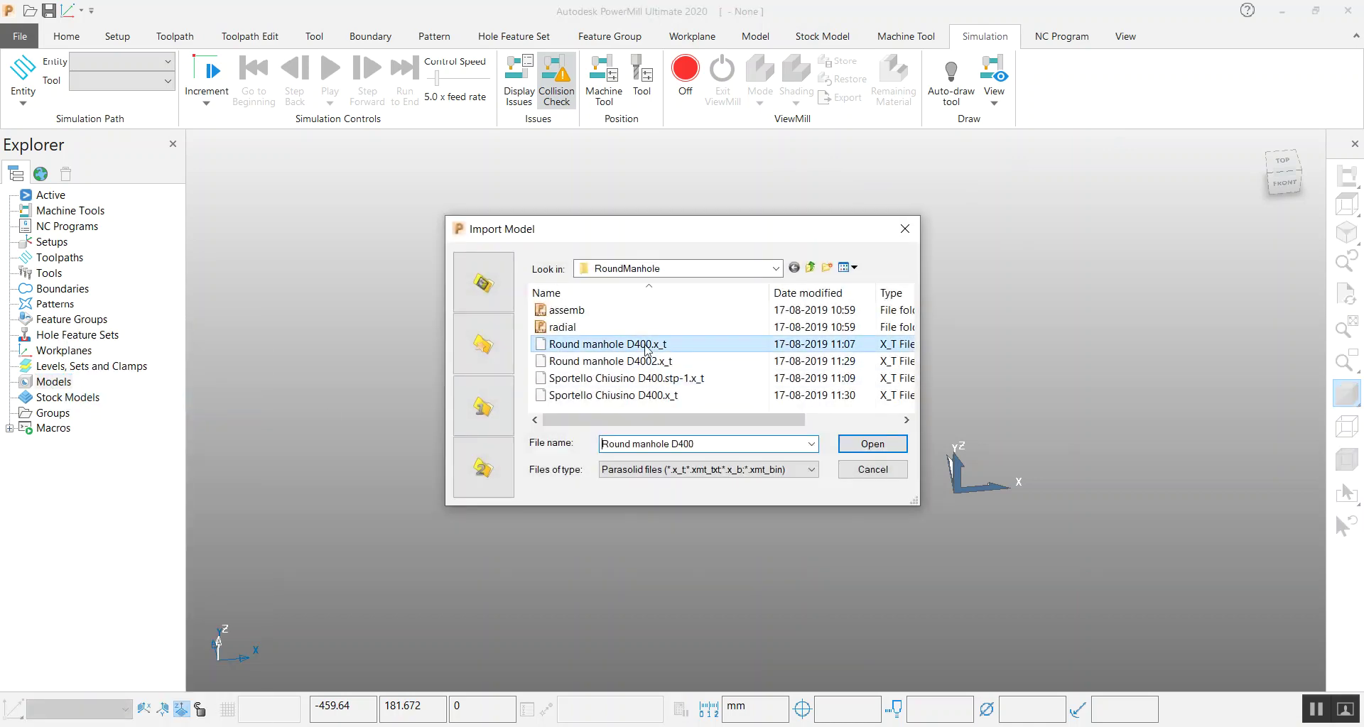
left_click(799, 469)
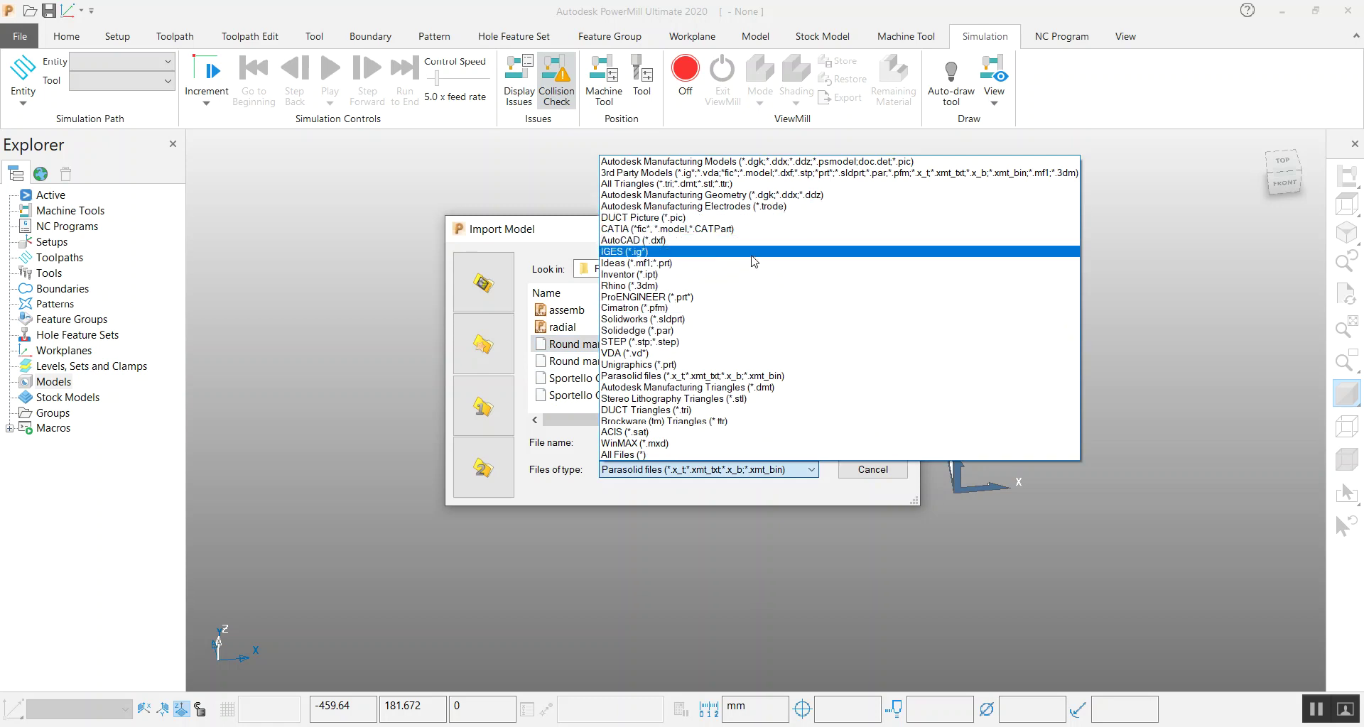
left_click(725, 341)
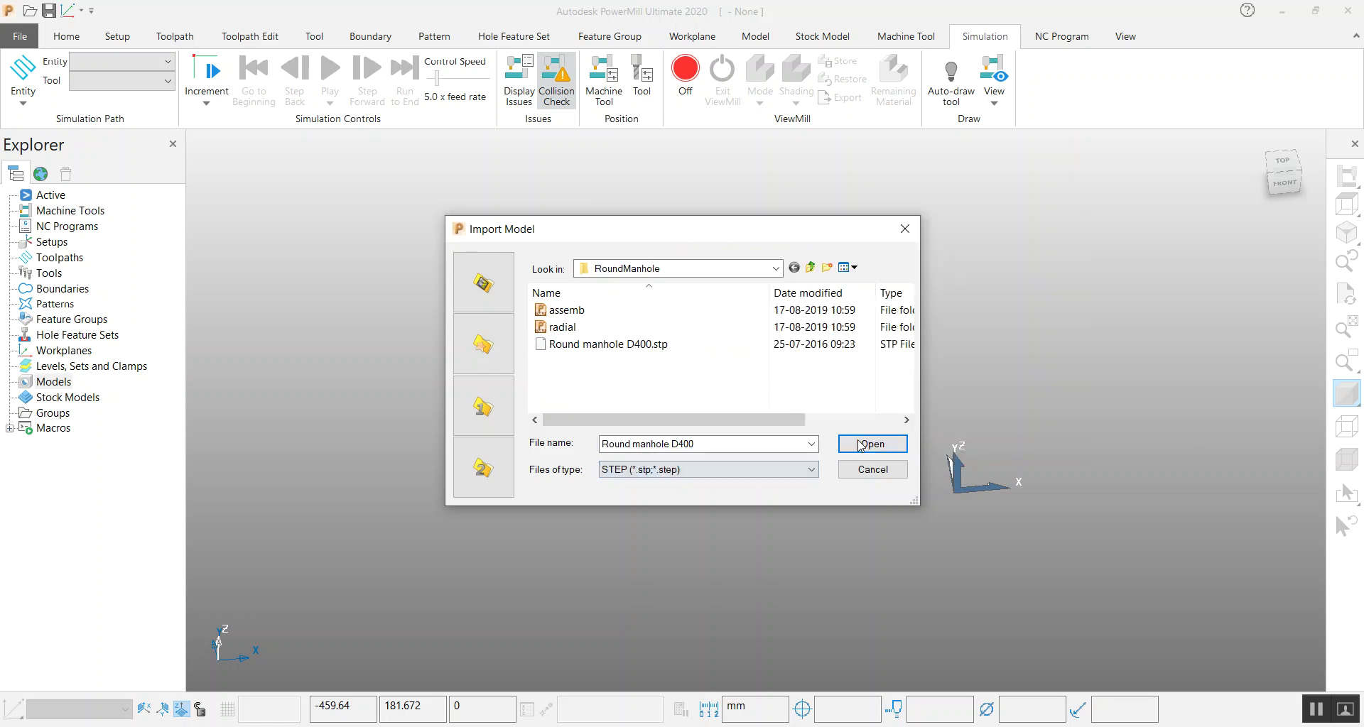
left_click(659, 347)
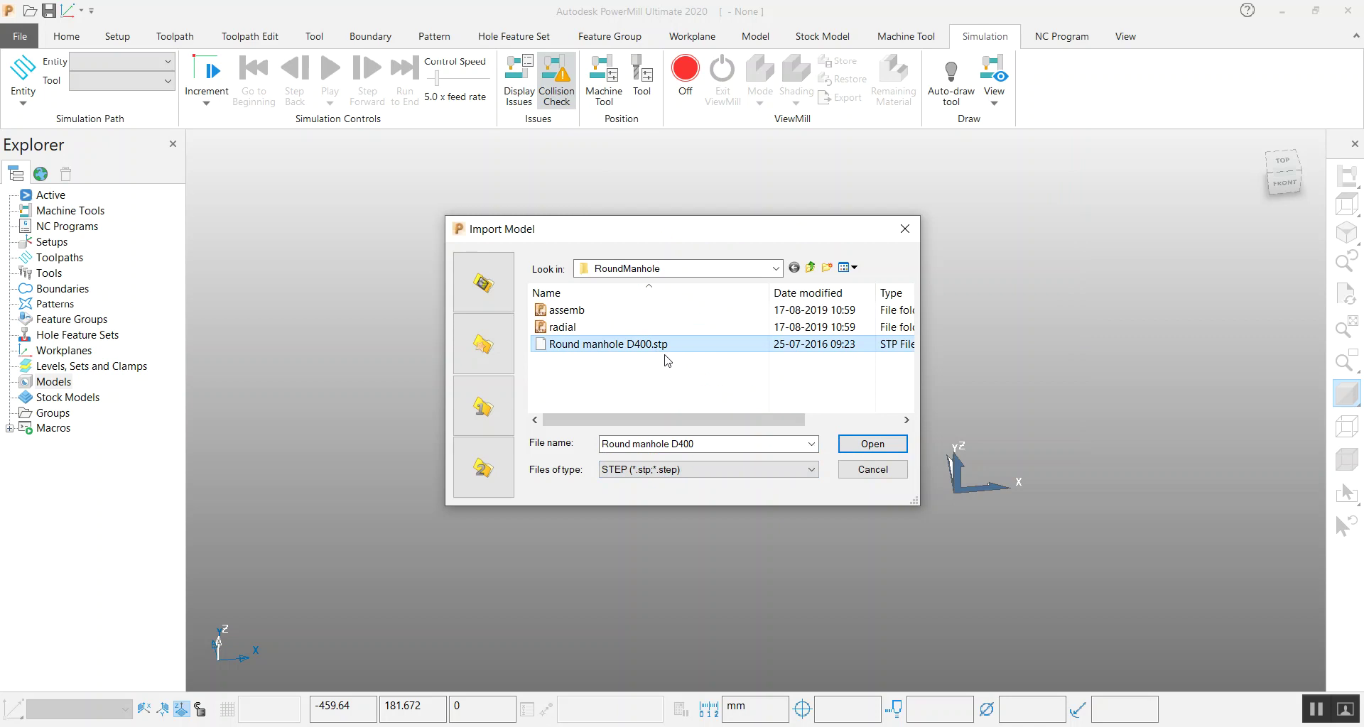
left_click(860, 444)
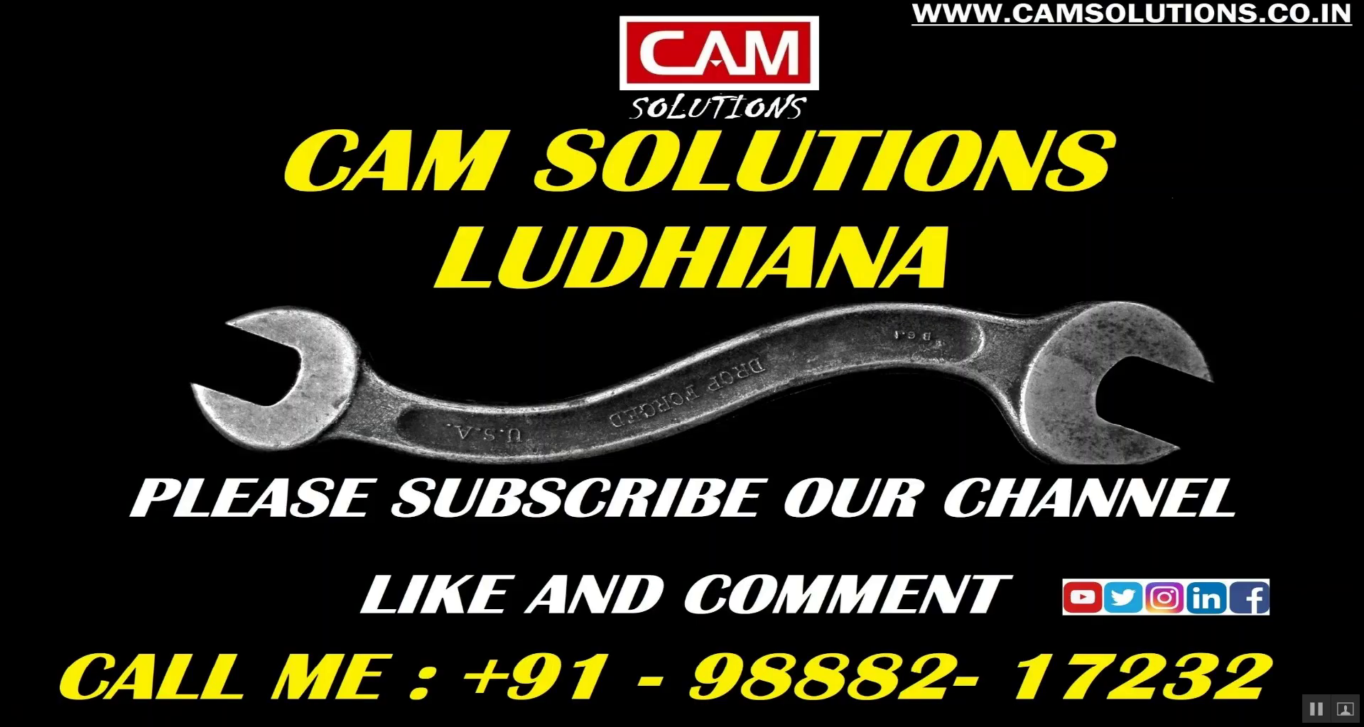
- Review the isolated cover part in SOLIDWORKS and return to the PowerMill window
mouse_move(808, 725)
left_click(864, 690)
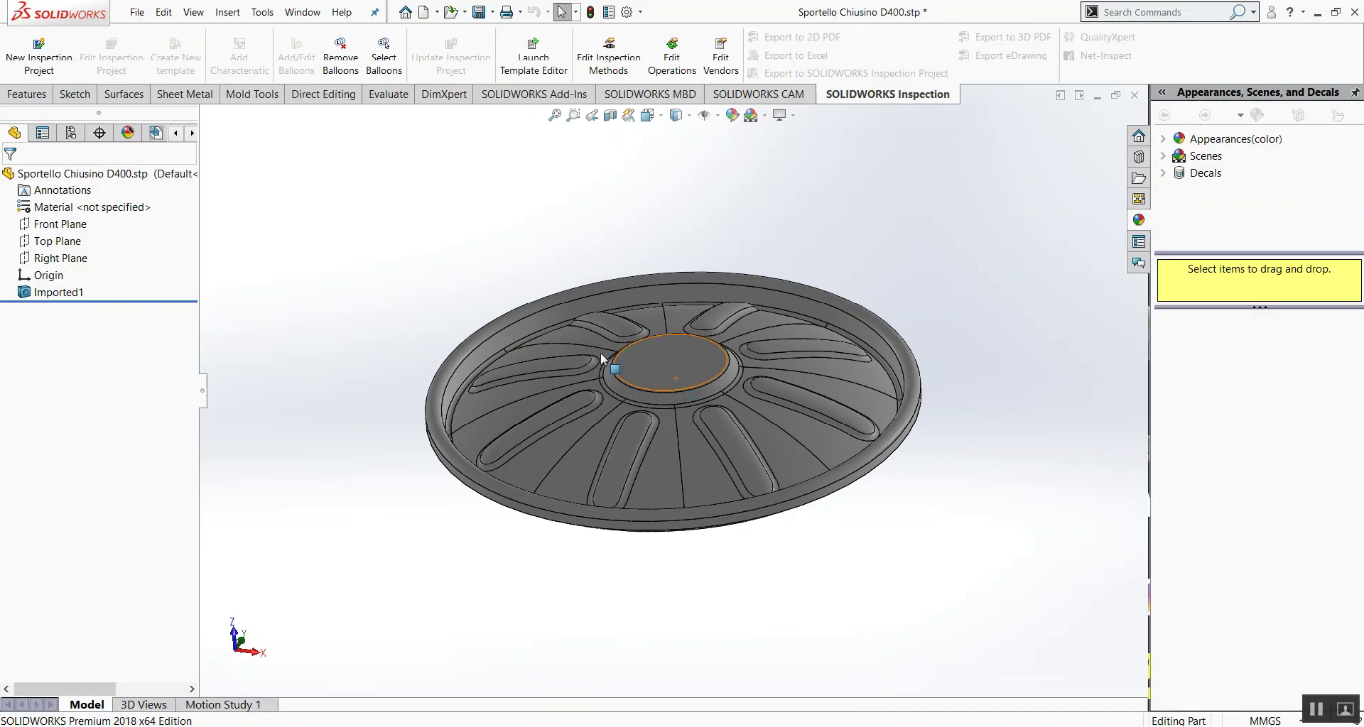
middle_click_drag(560, 275, 551, 283)
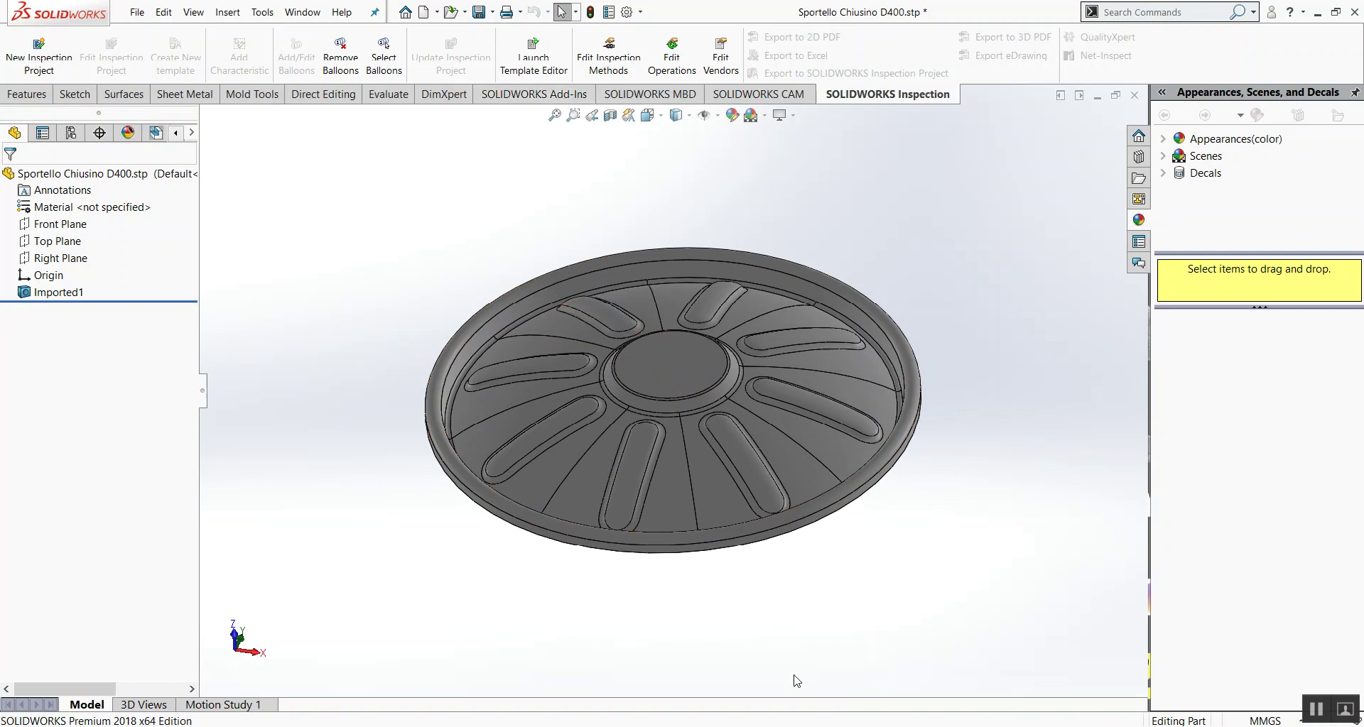
mouse_move(860, 723)
left_click(863, 652)
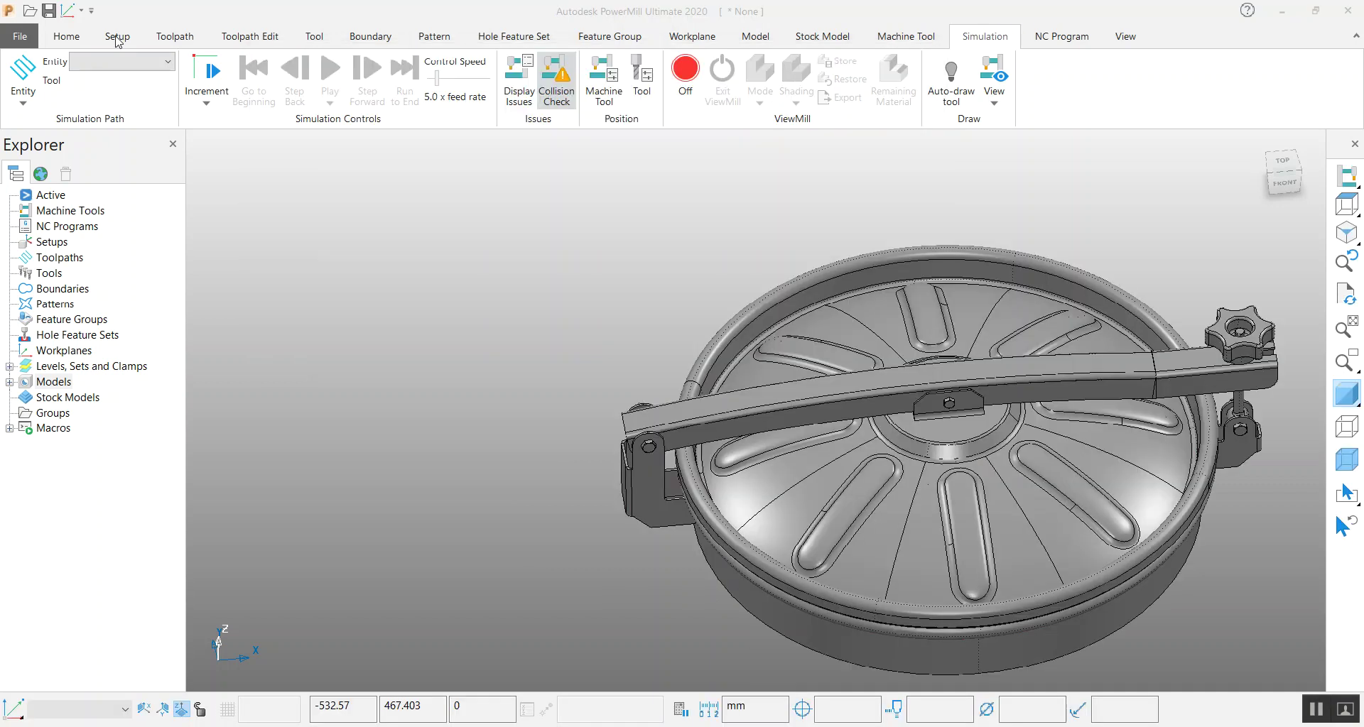
- Examine how the imported manhole is organised by toggling the visibility of level 0 and expanding the Models branch
scroll(502, 398, "down", 5)
scroll(625, 446, "up", 3)
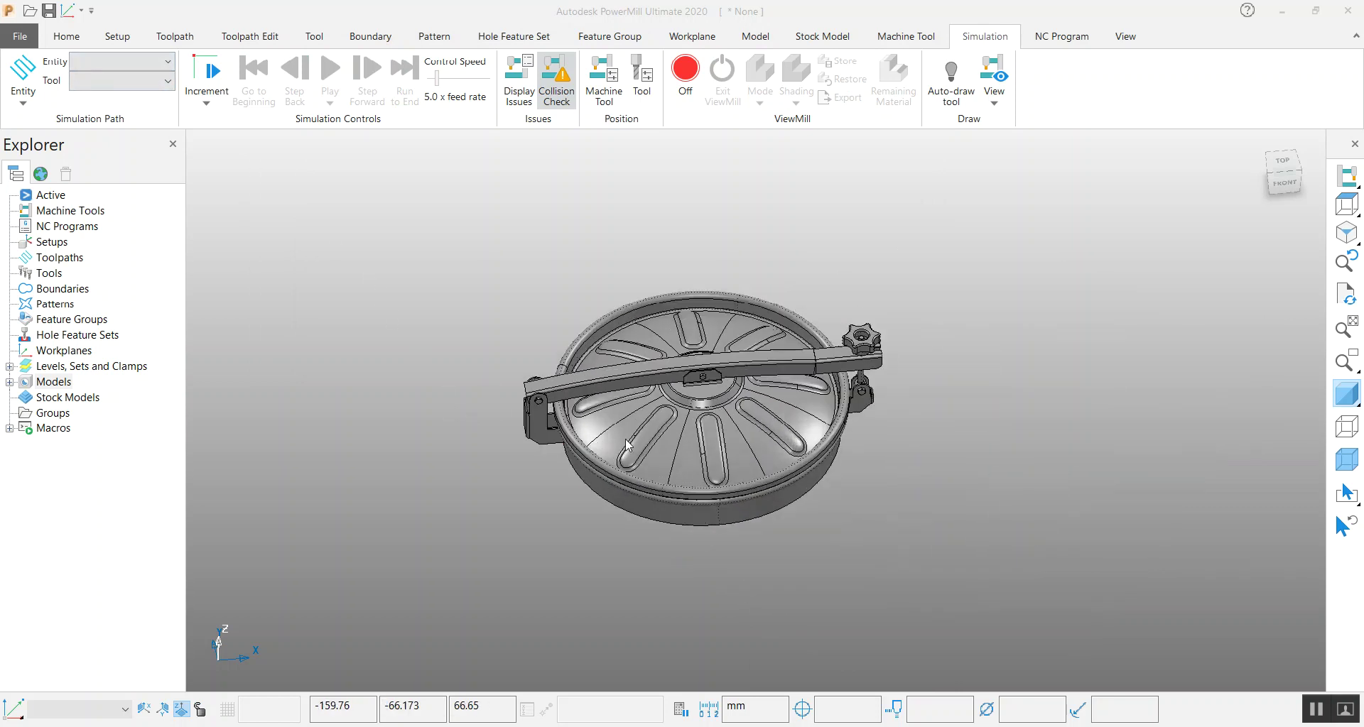
scroll(623, 441, "up", 3)
middle_click_drag(711, 407, 668, 378)
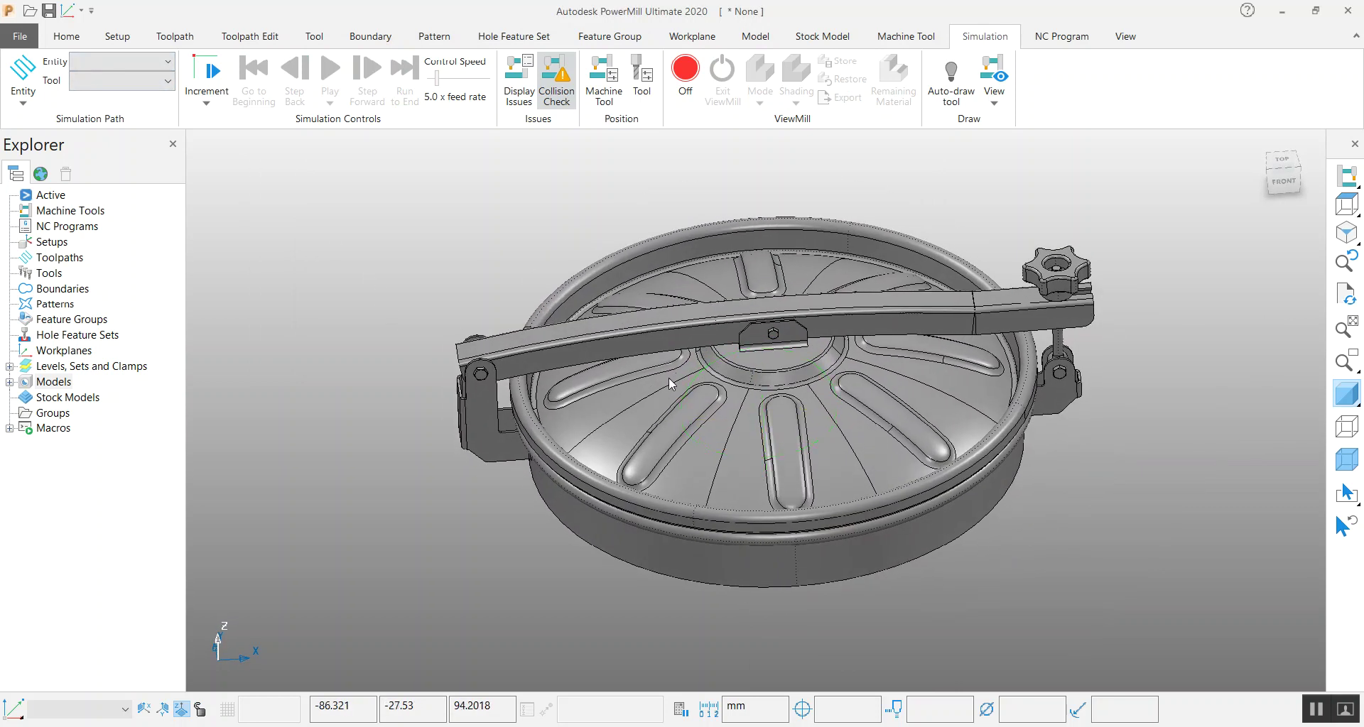
left_click(11, 366)
left_click(57, 382)
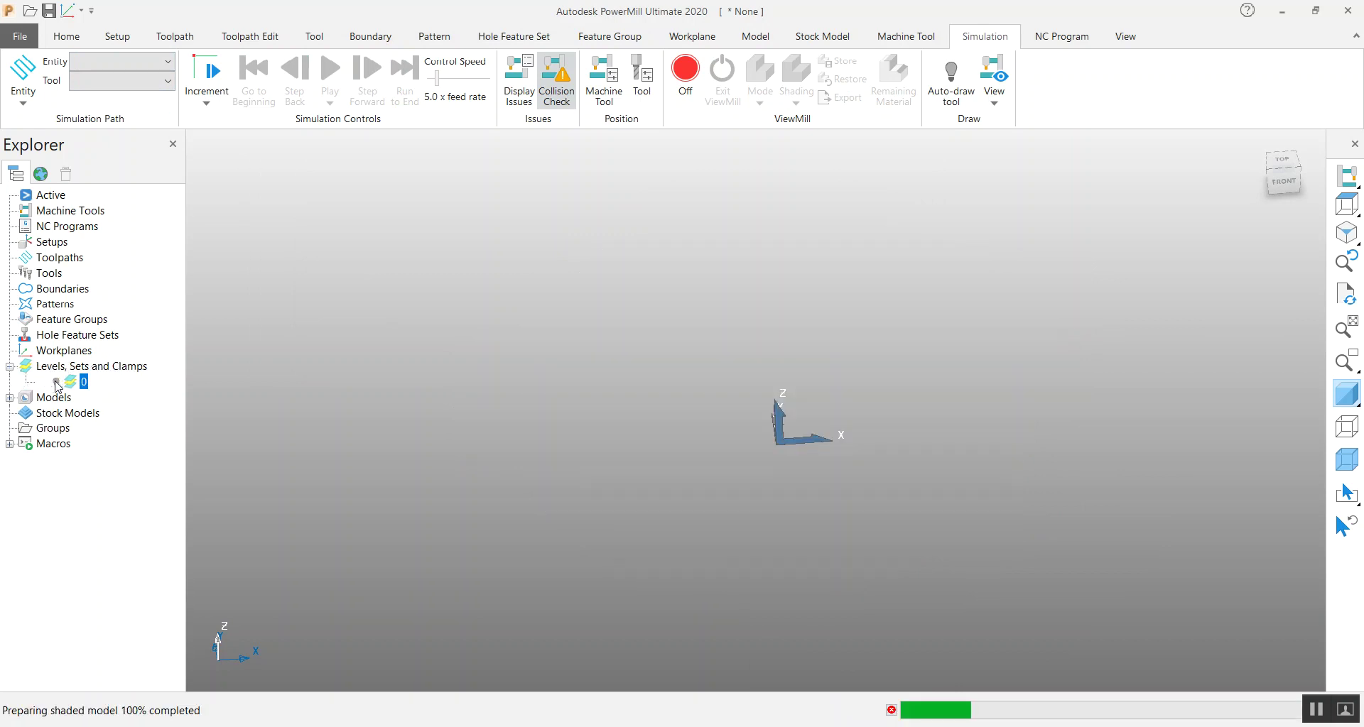
left_click(57, 382)
left_click(57, 382)
left_click(57, 382)
double_click(17, 397)
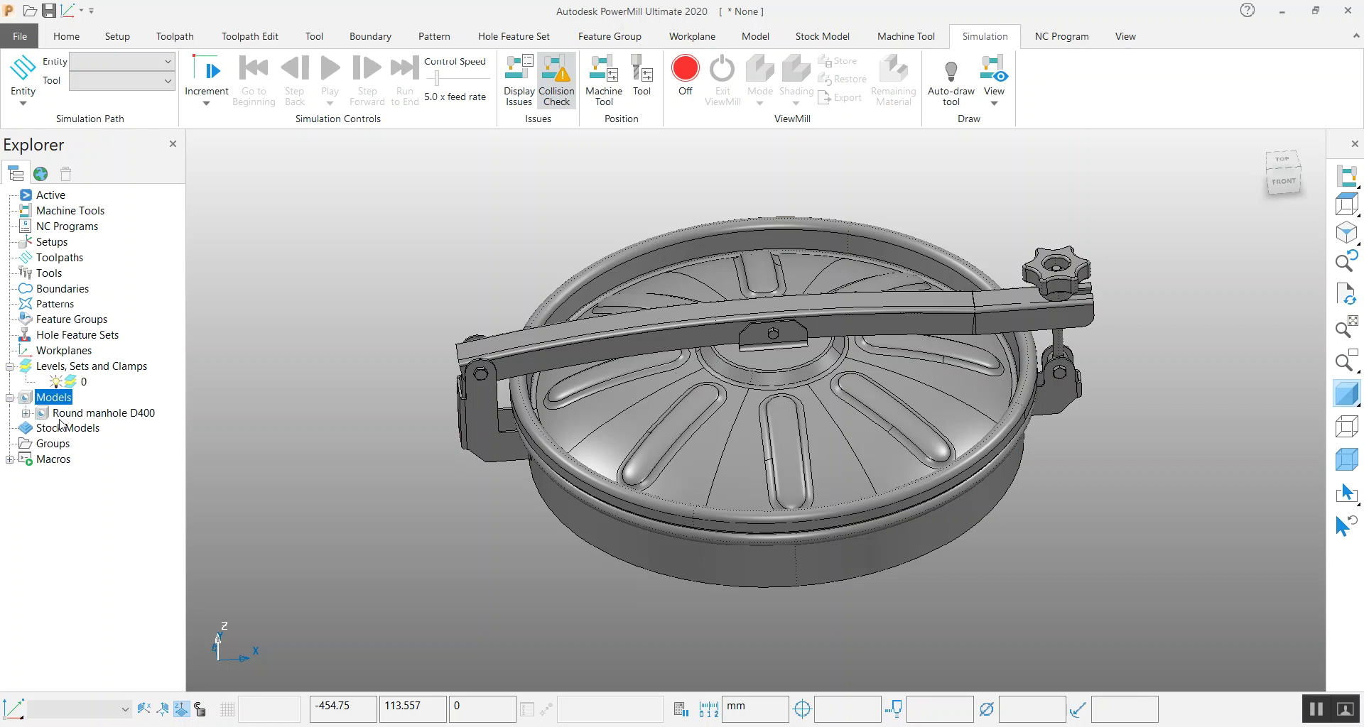
left_click(334, 399)
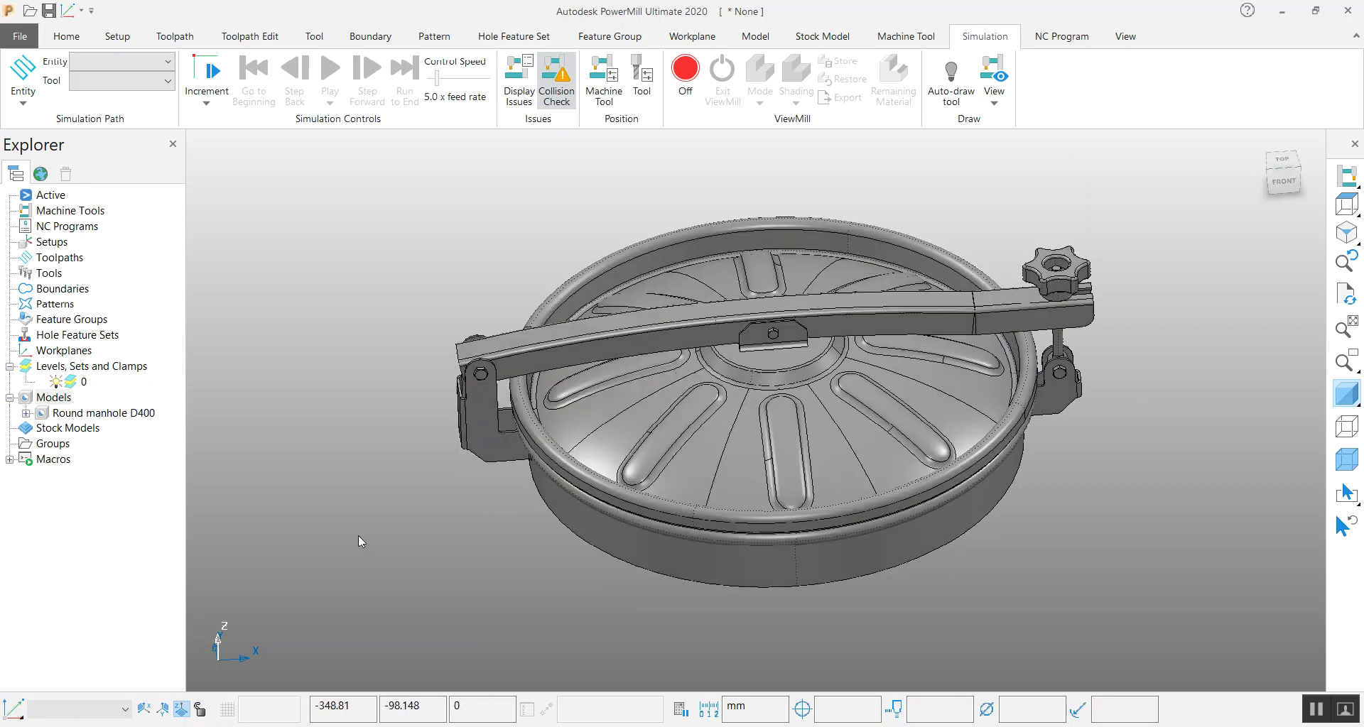
- Expand the imported Round manhole D400 model in the explorer and examine its details and assembled geometry
left_click(10, 397)
left_click(9, 398)
left_click(26, 413)
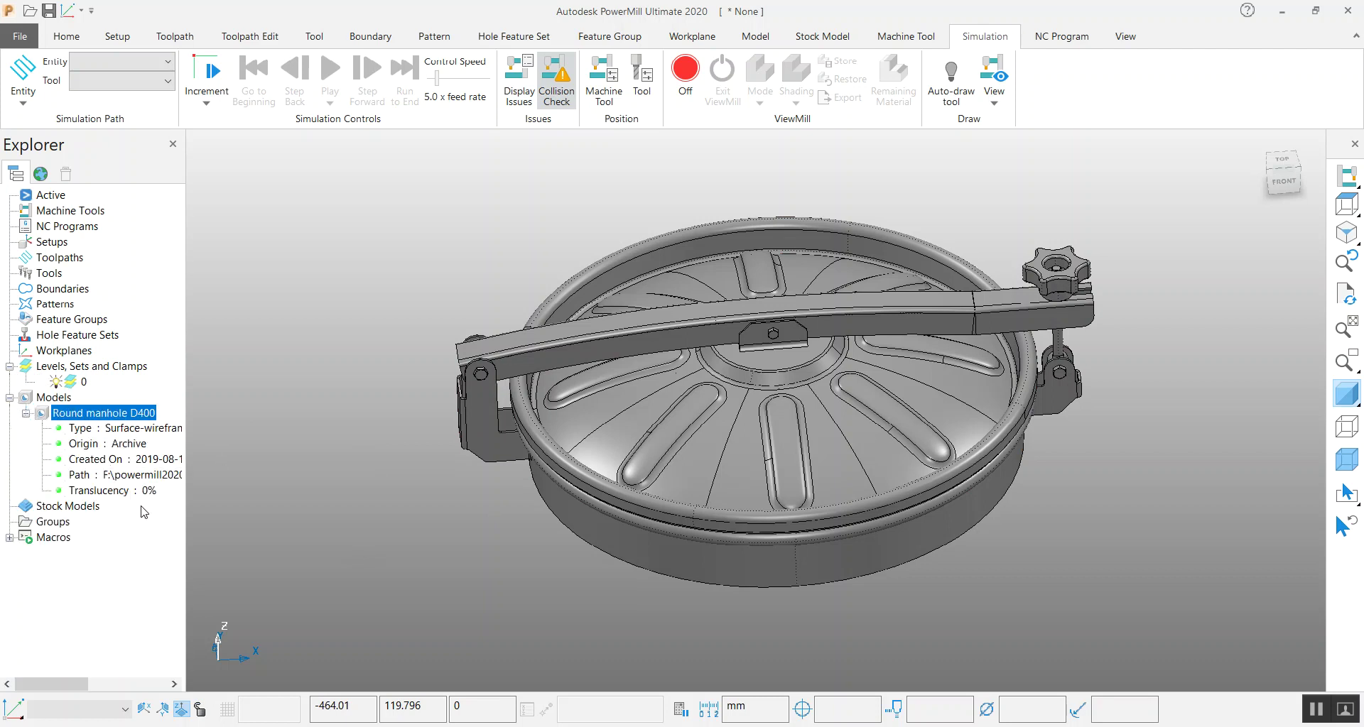
left_click(402, 480)
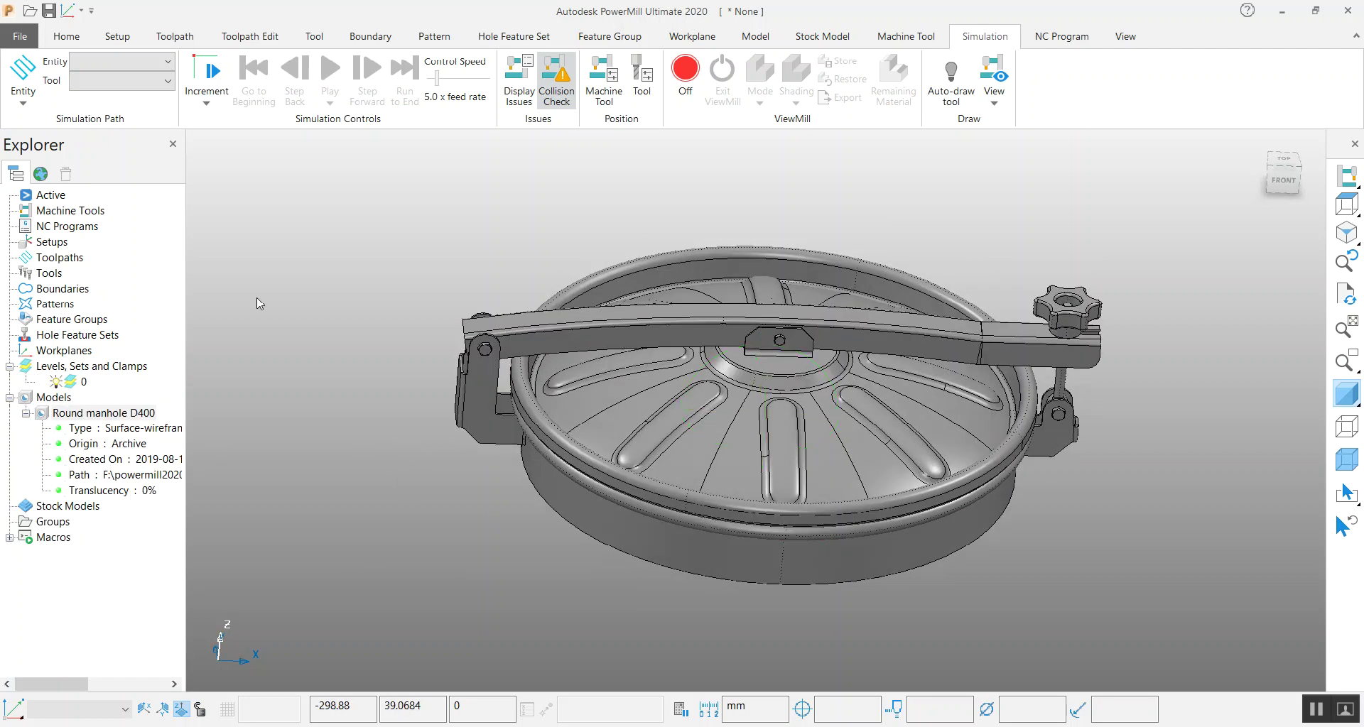
- Close the current project containing the full manhole assembly
left_click(20, 36)
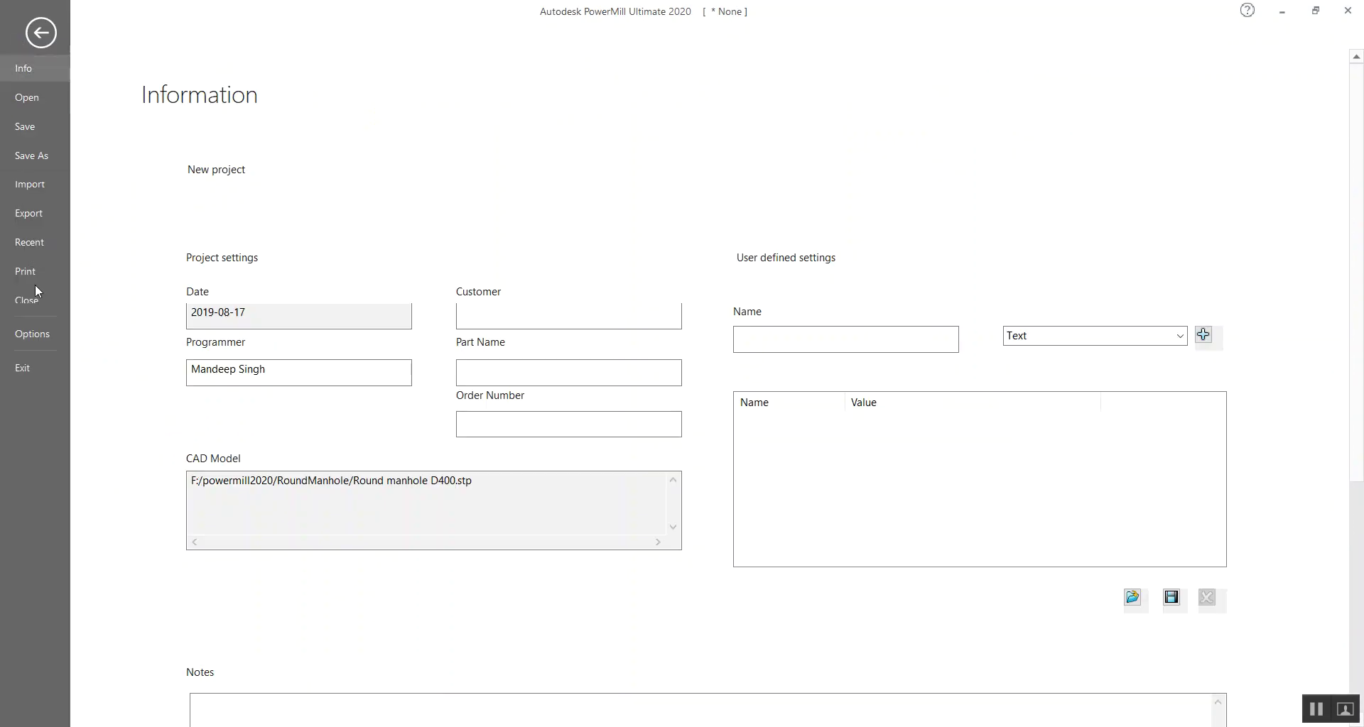
left_click(25, 301)
left_click(159, 348)
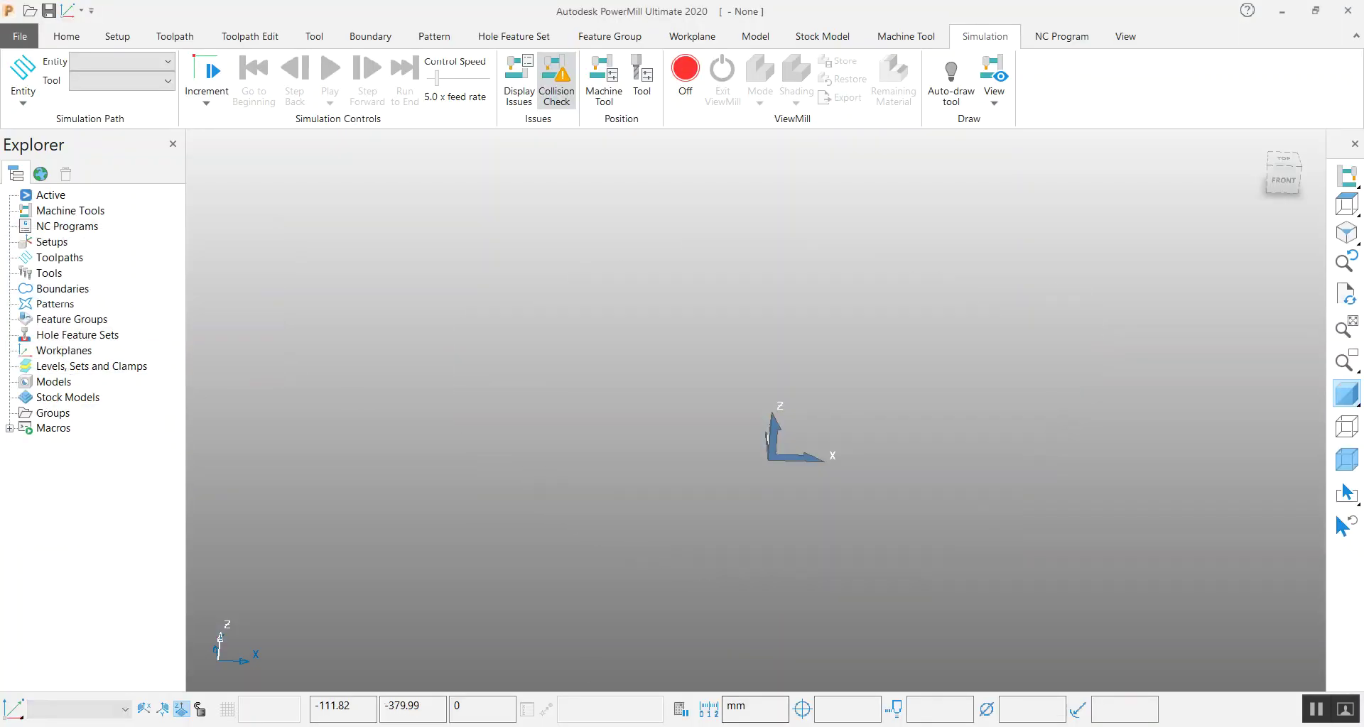
- Import the Parasolid model Sportello Chiusino D400.stp-1.x_t from the RoundManhole folder
right_click(57, 390)
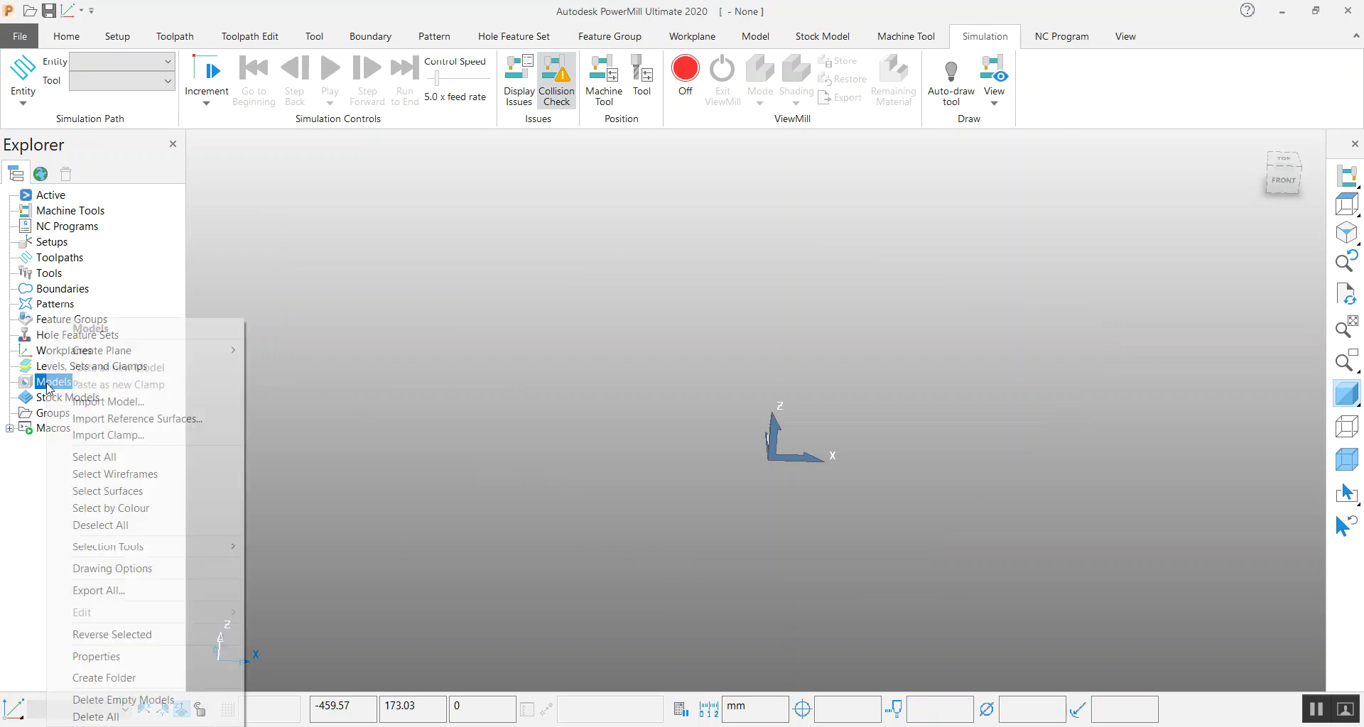
left_click(103, 402)
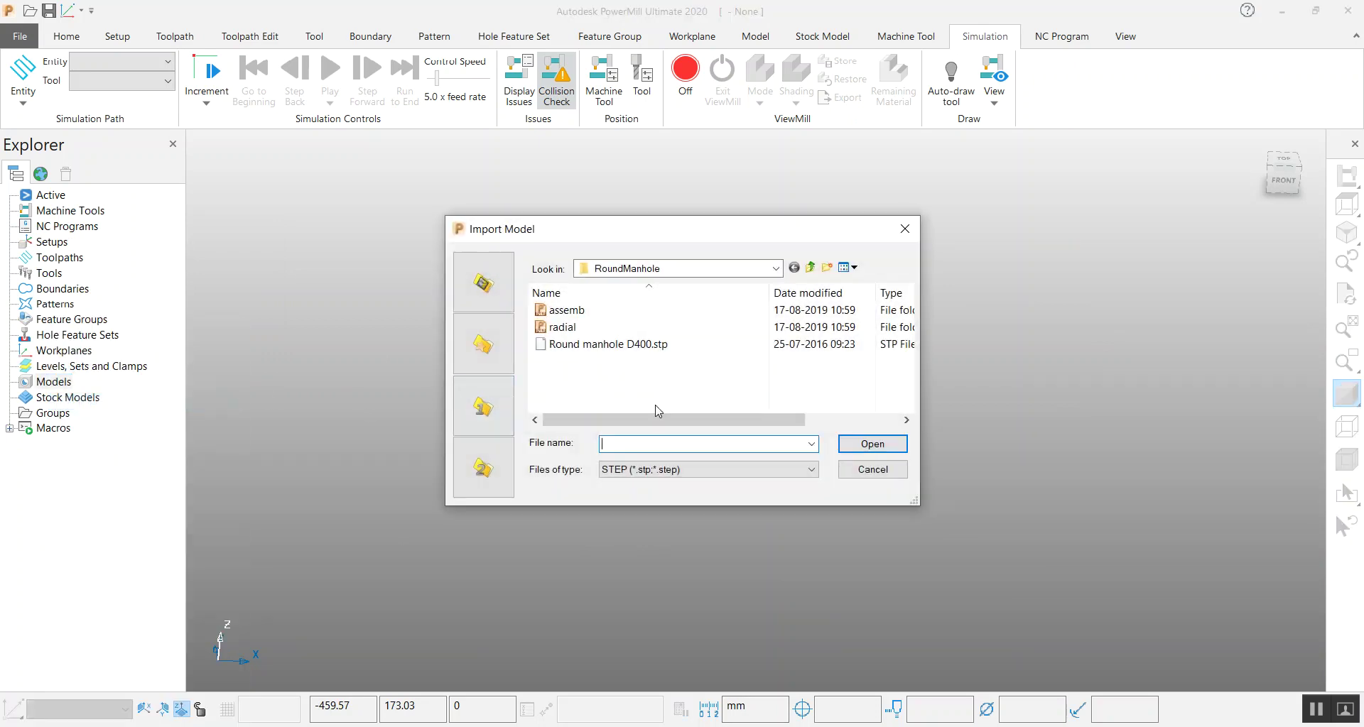
left_click(707, 477)
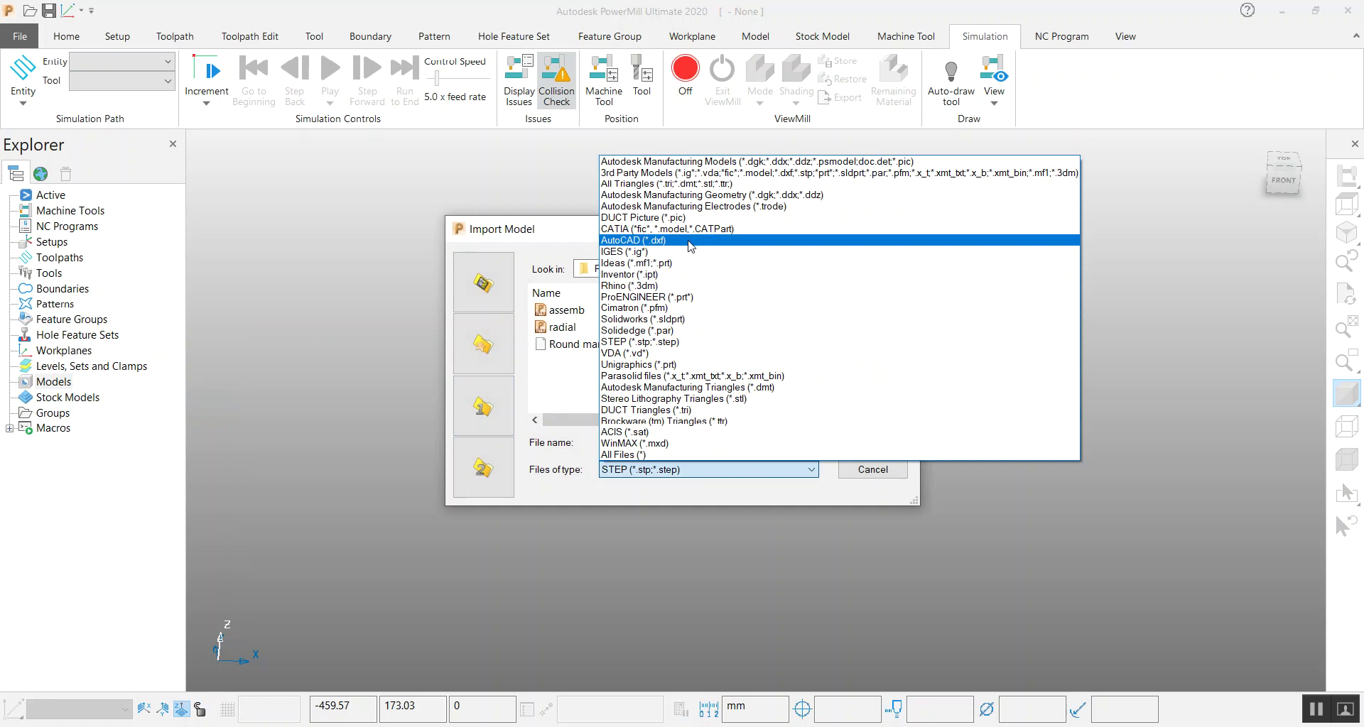
left_click(696, 376)
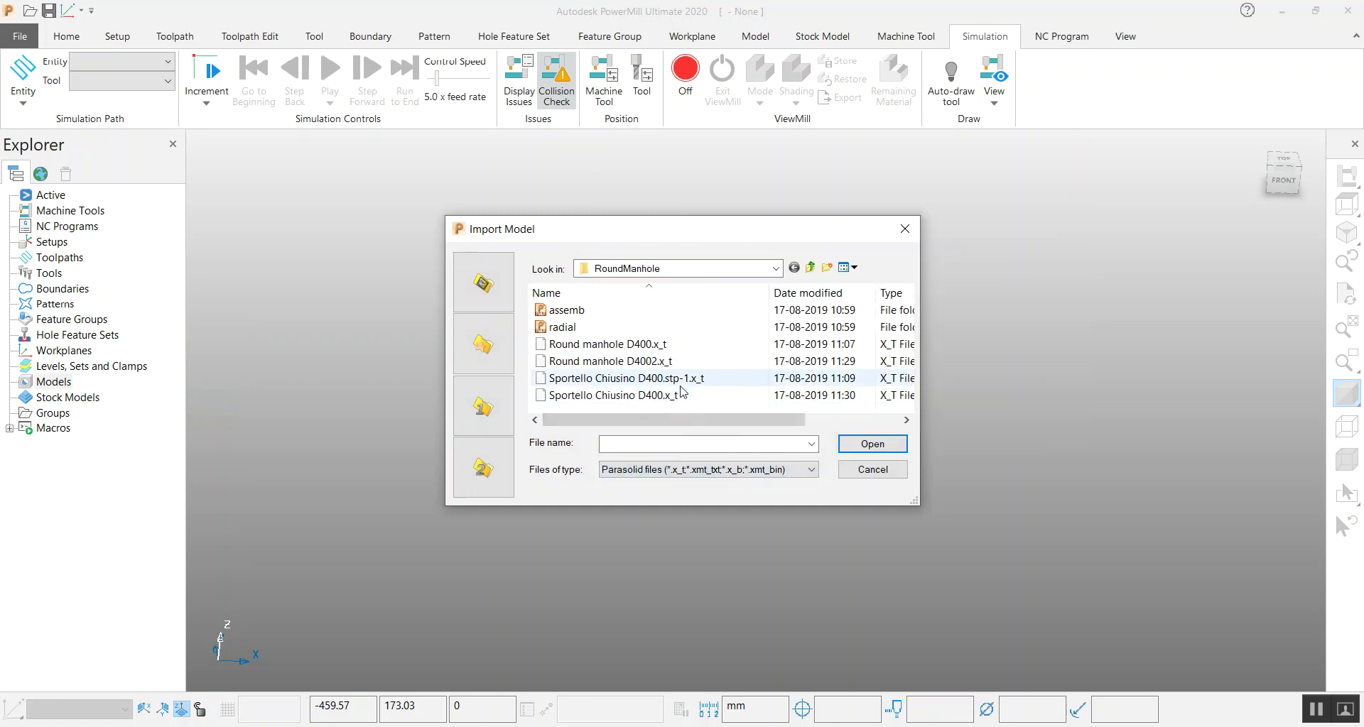
left_click(681, 383)
left_click(854, 446)
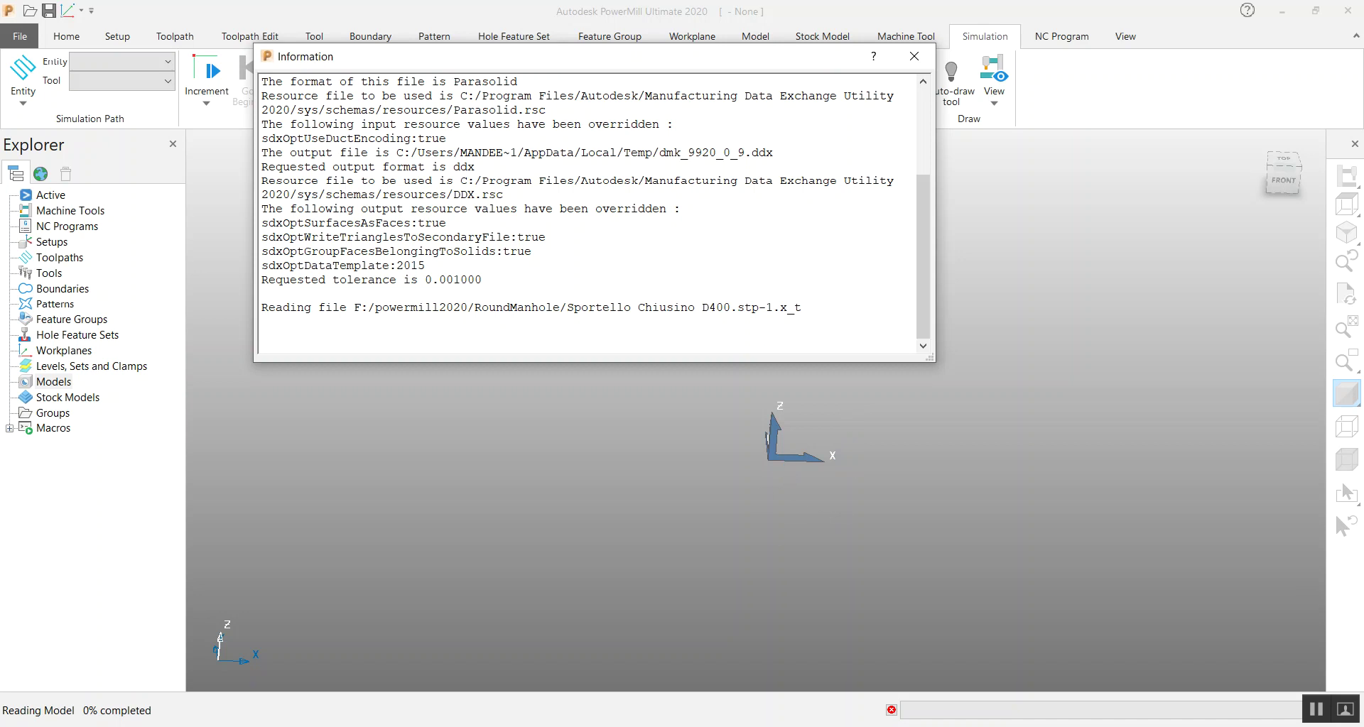
mouse_move(813, 725)
left_click(879, 670)
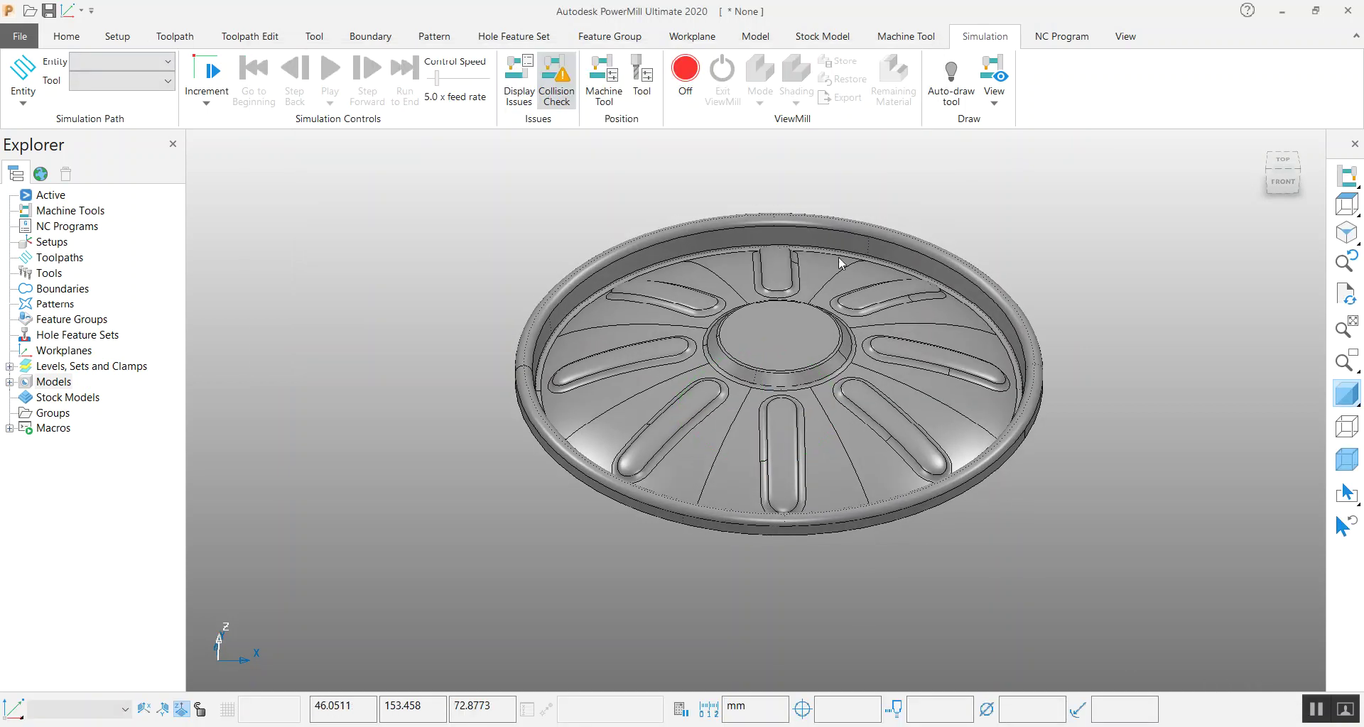
- Create a new toolpath with the Spiral Finishing strategy from the Finishing category, comparing it with the Radial Finishing preview
scroll(824, 265, "up", 4)
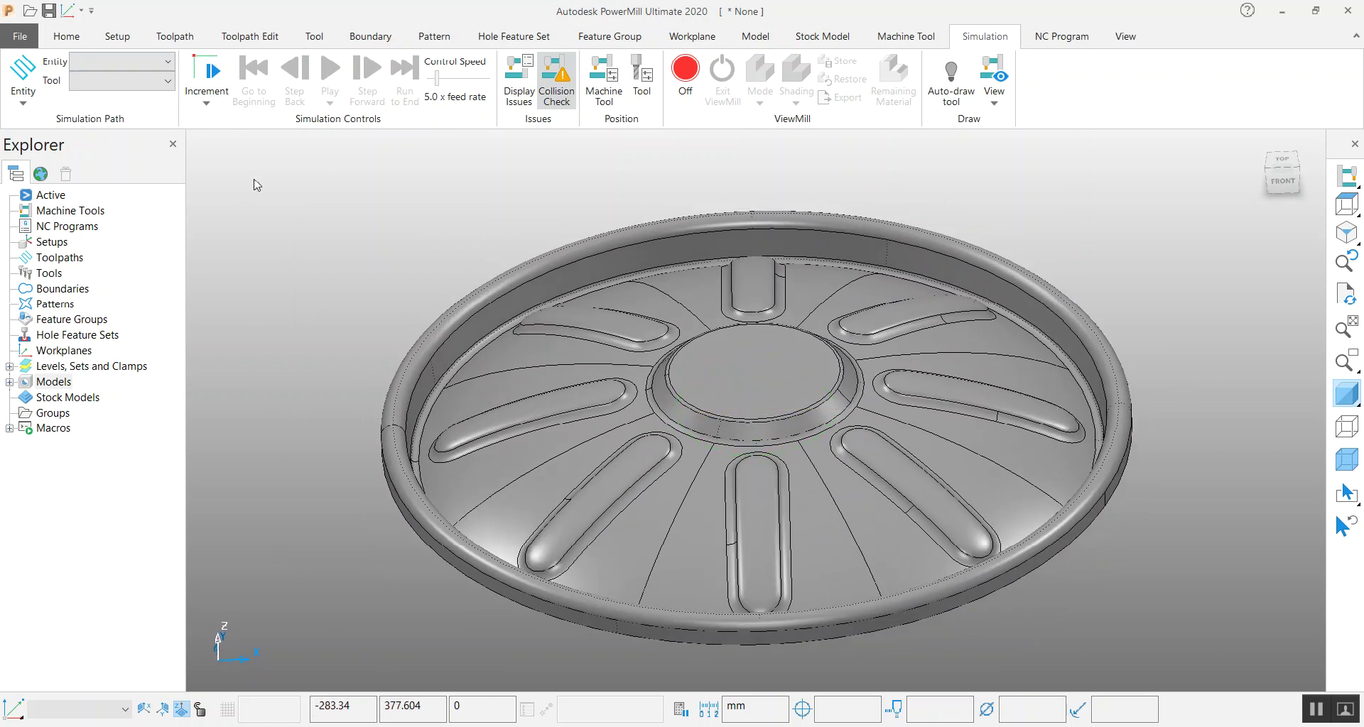
left_click(66, 37)
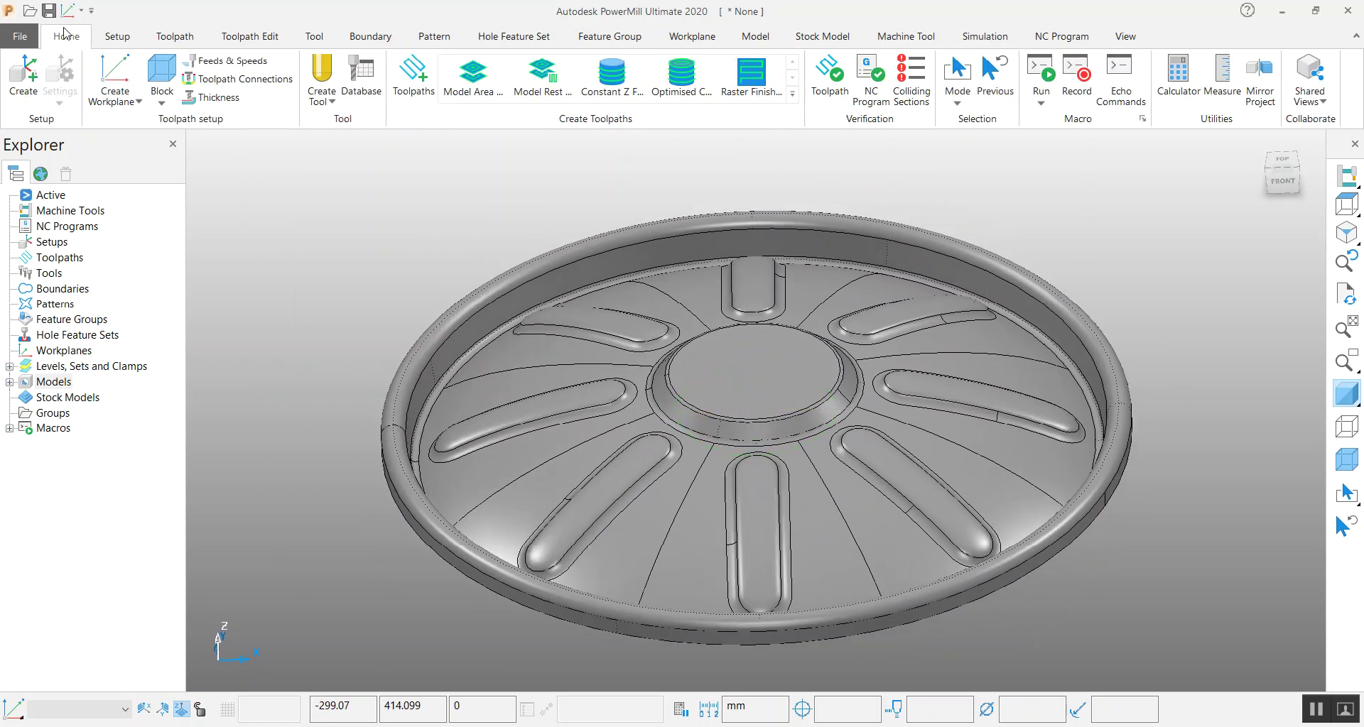
left_click(420, 85)
left_click(306, 310)
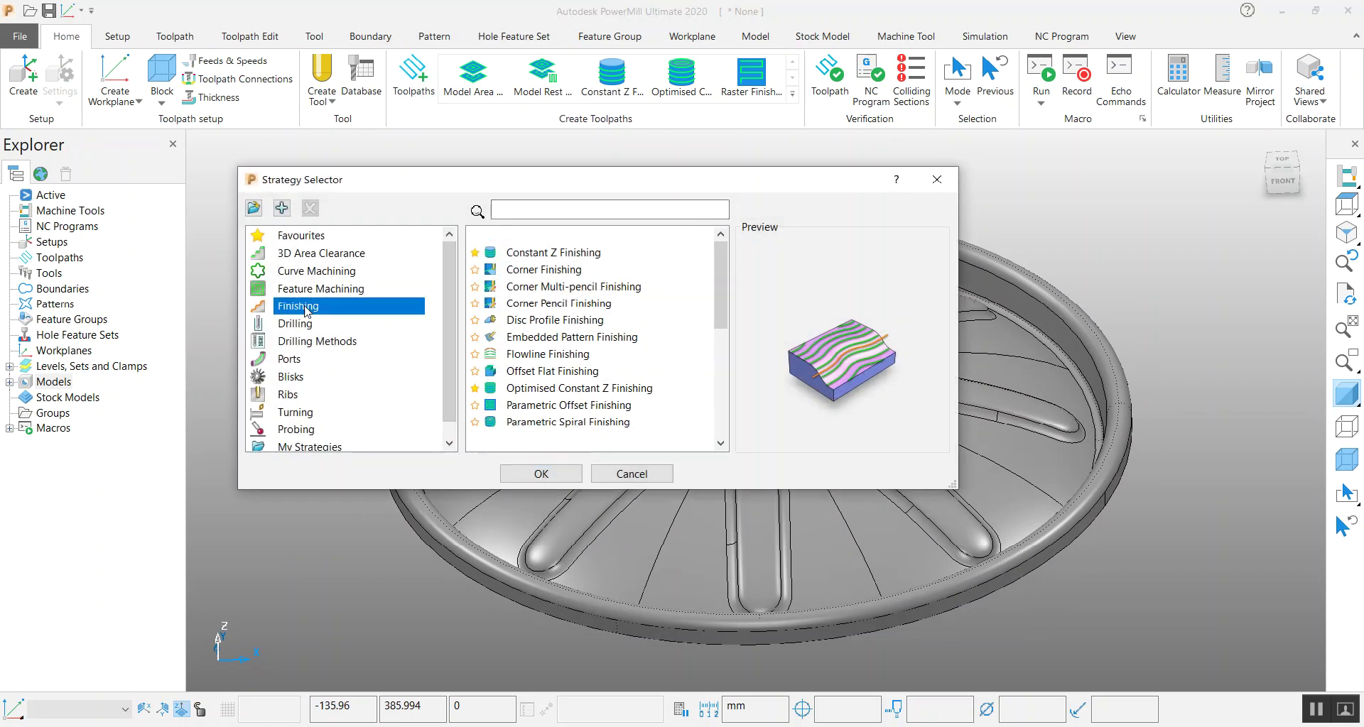
left_click_drag(722, 296, 723, 397)
left_click(538, 375)
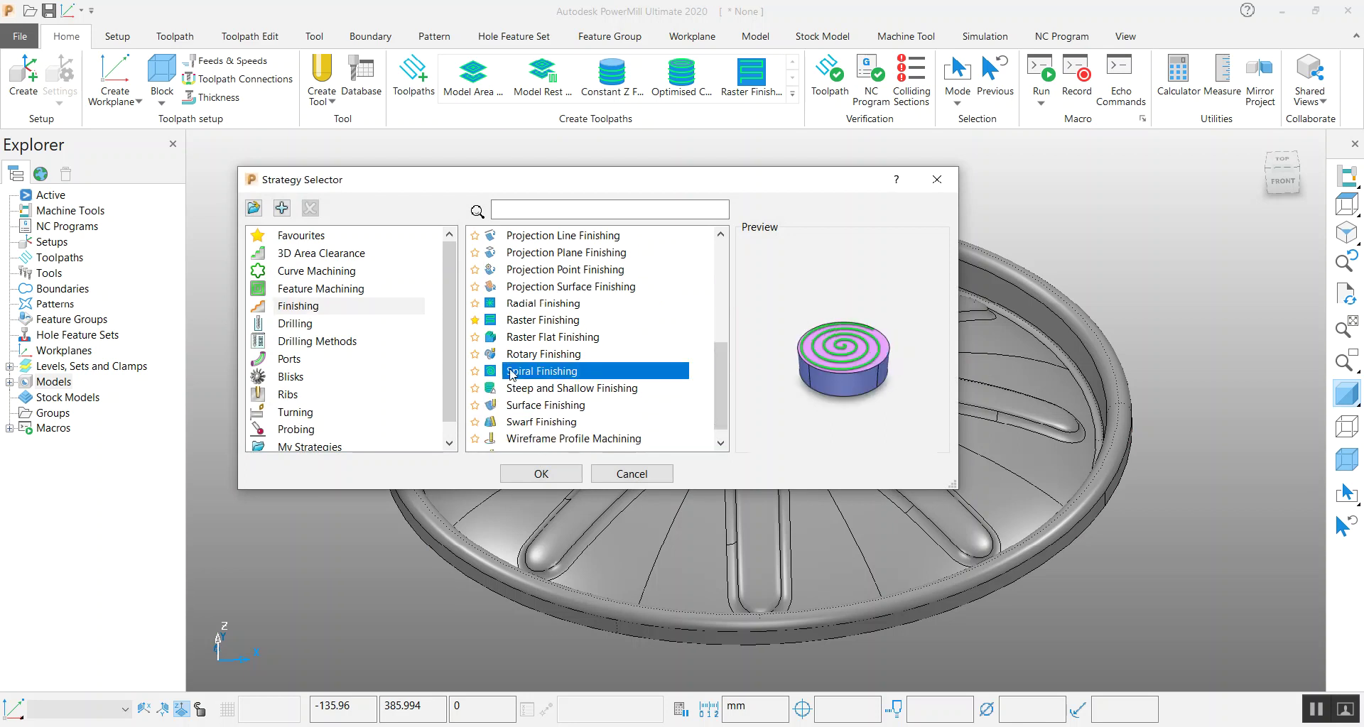
left_click(533, 306)
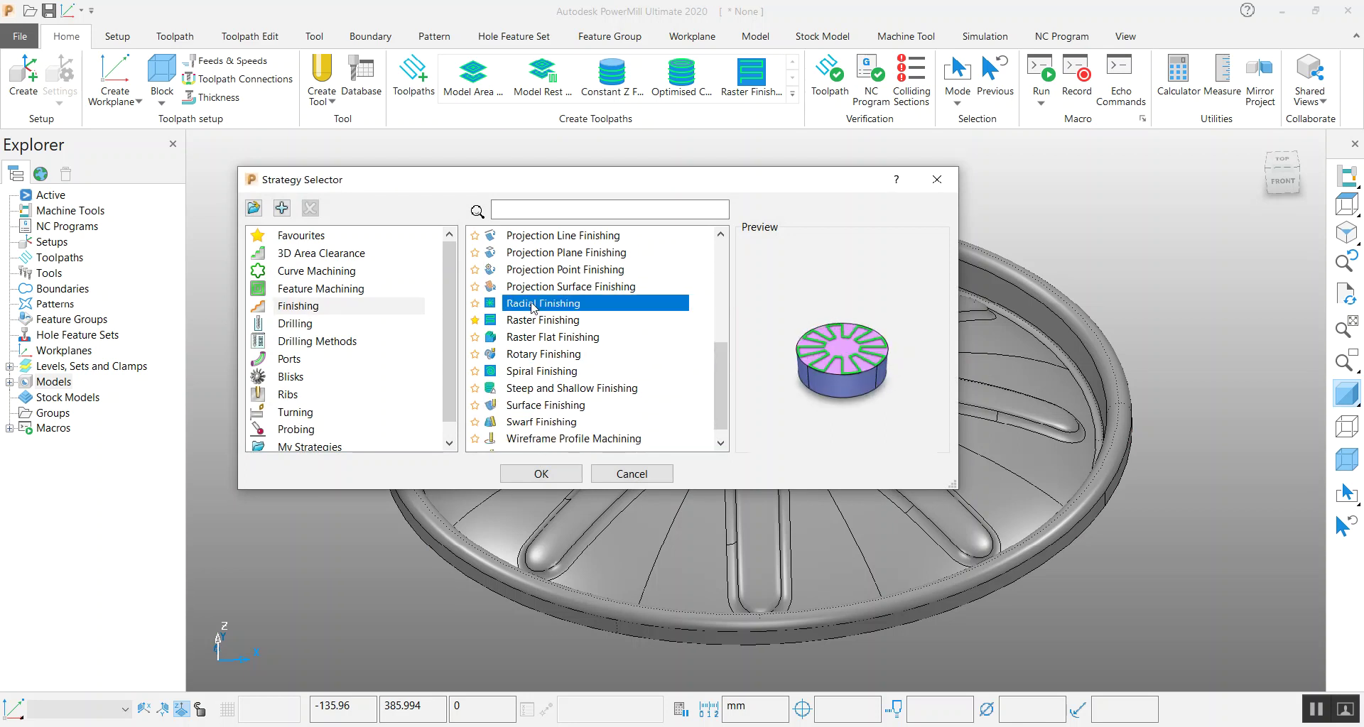
left_click(542, 373)
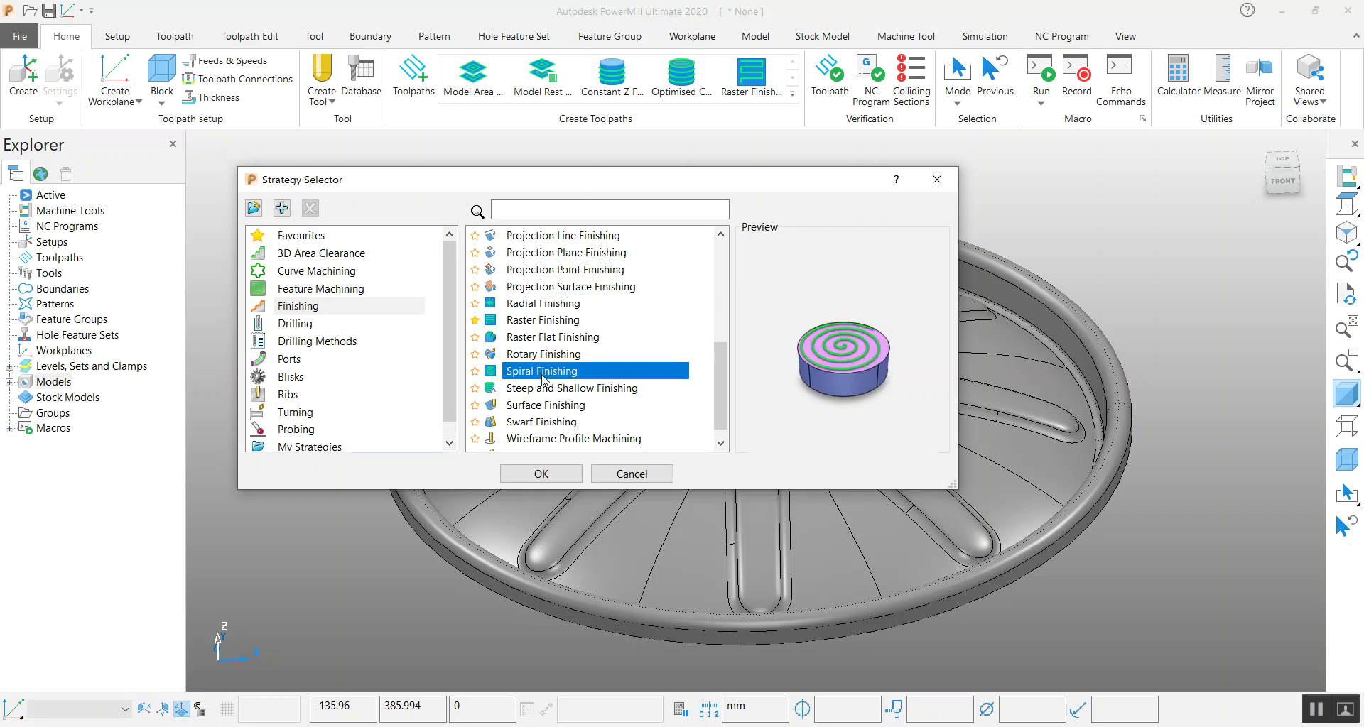
left_click(556, 480)
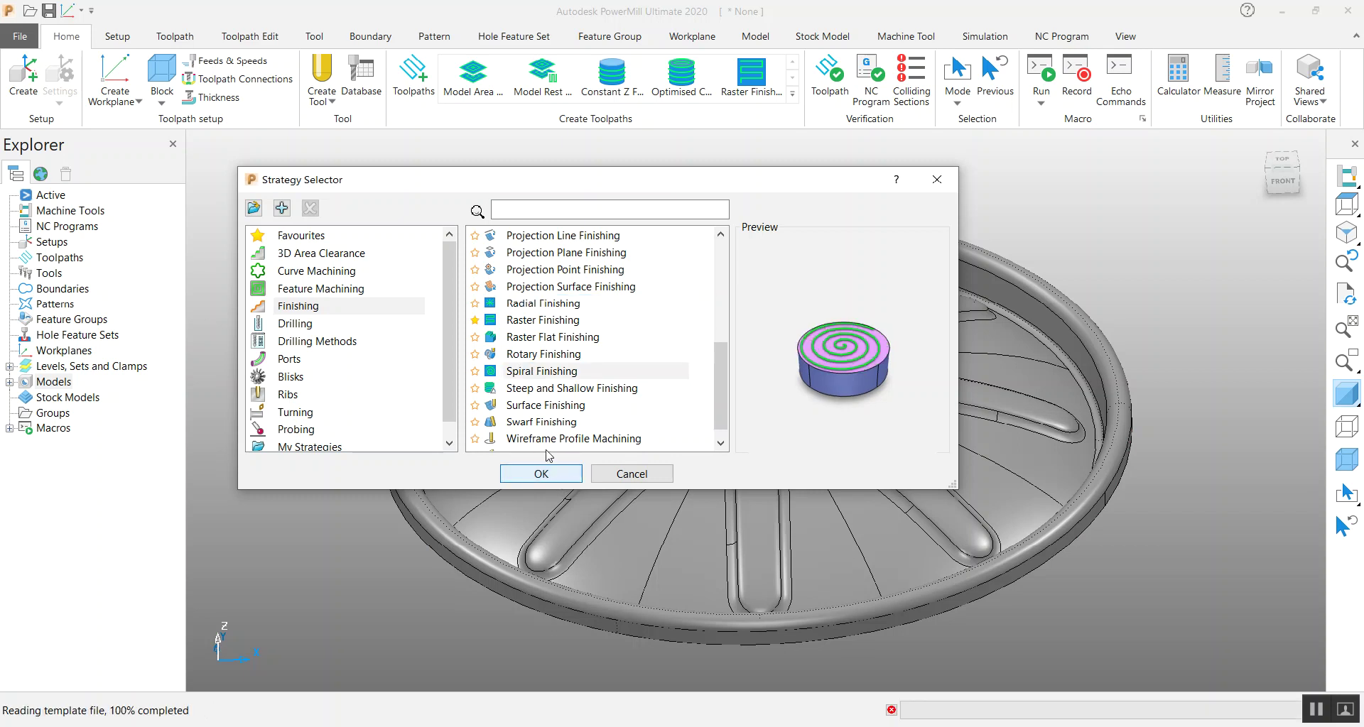
left_click(542, 474)
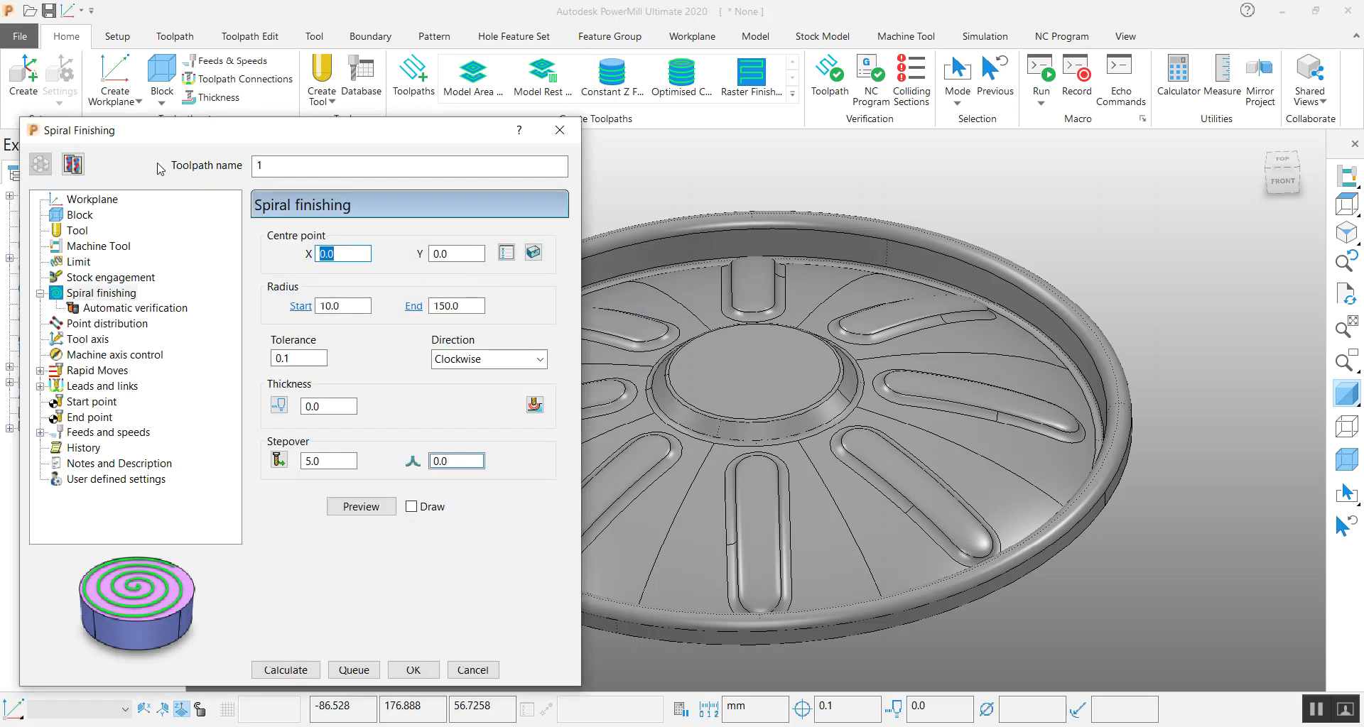
- Calculate and display the block around the cover model, and define it by Cylinder
left_click(80, 214)
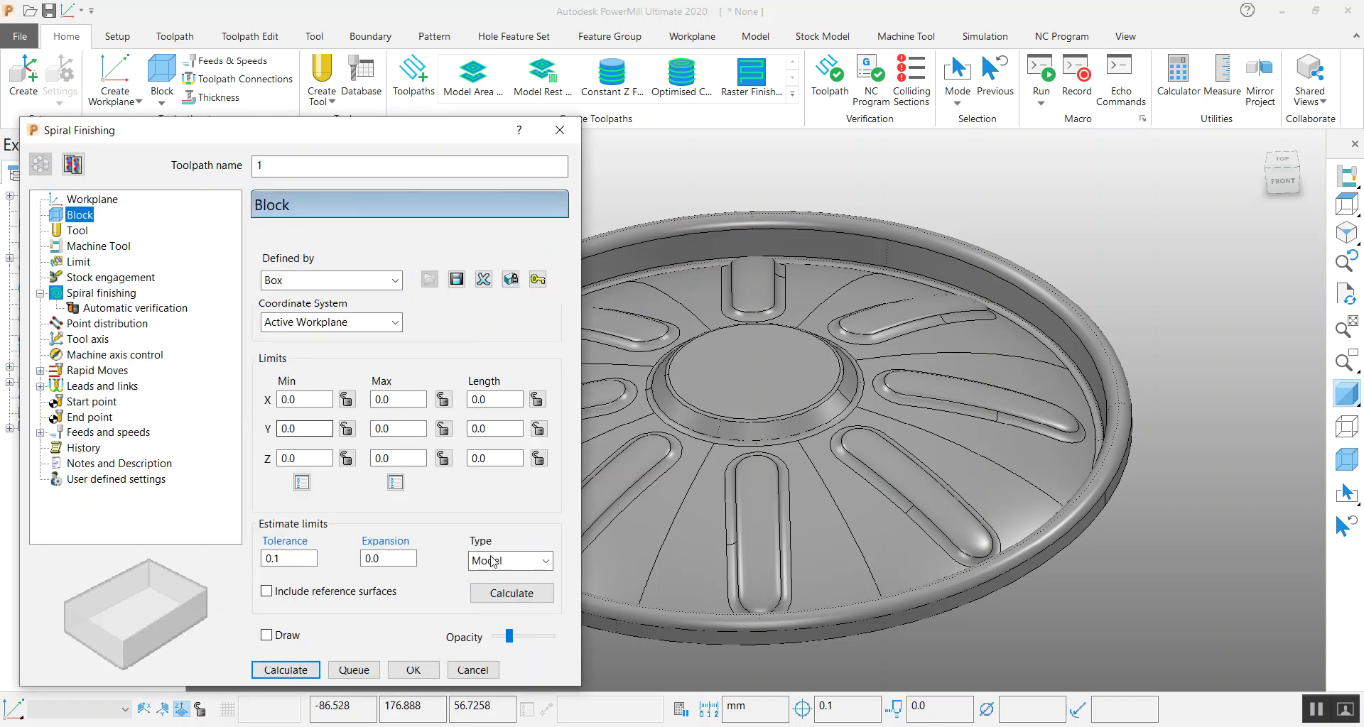
left_click(519, 597)
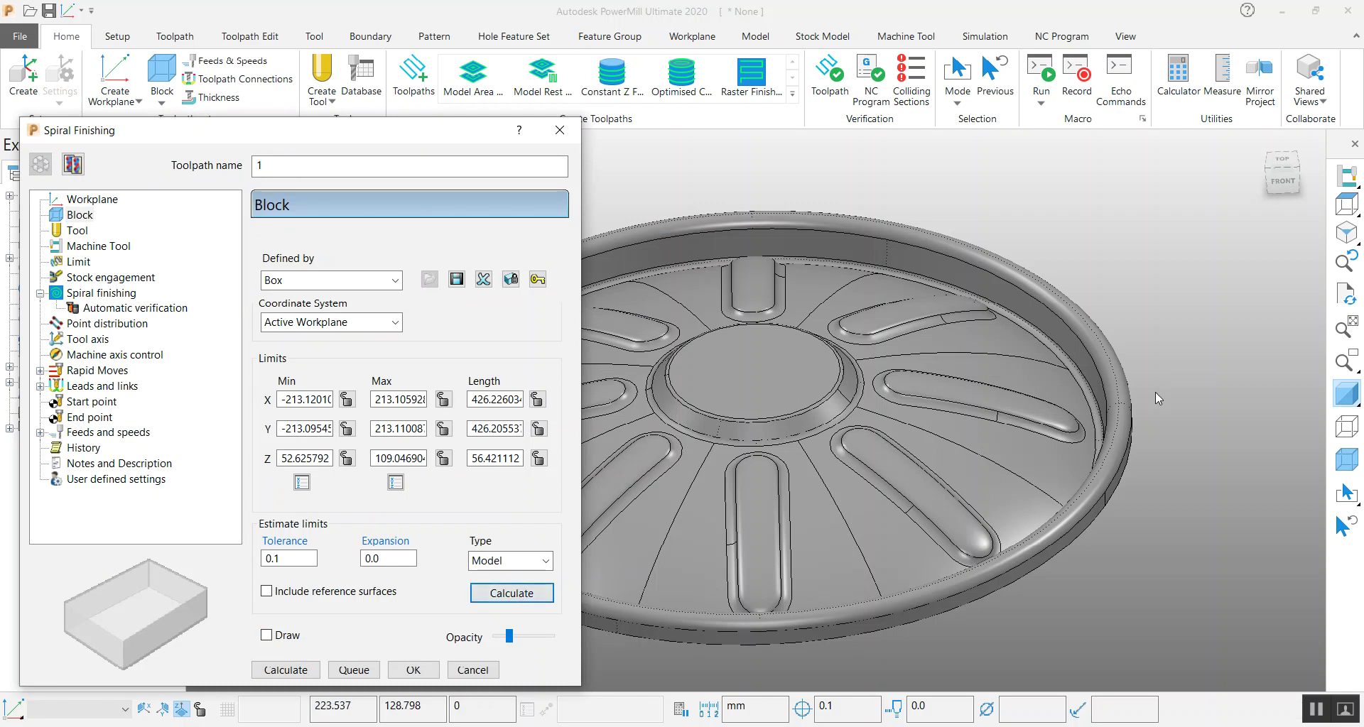
scroll(1154, 392, "down", 3)
left_click(1348, 460)
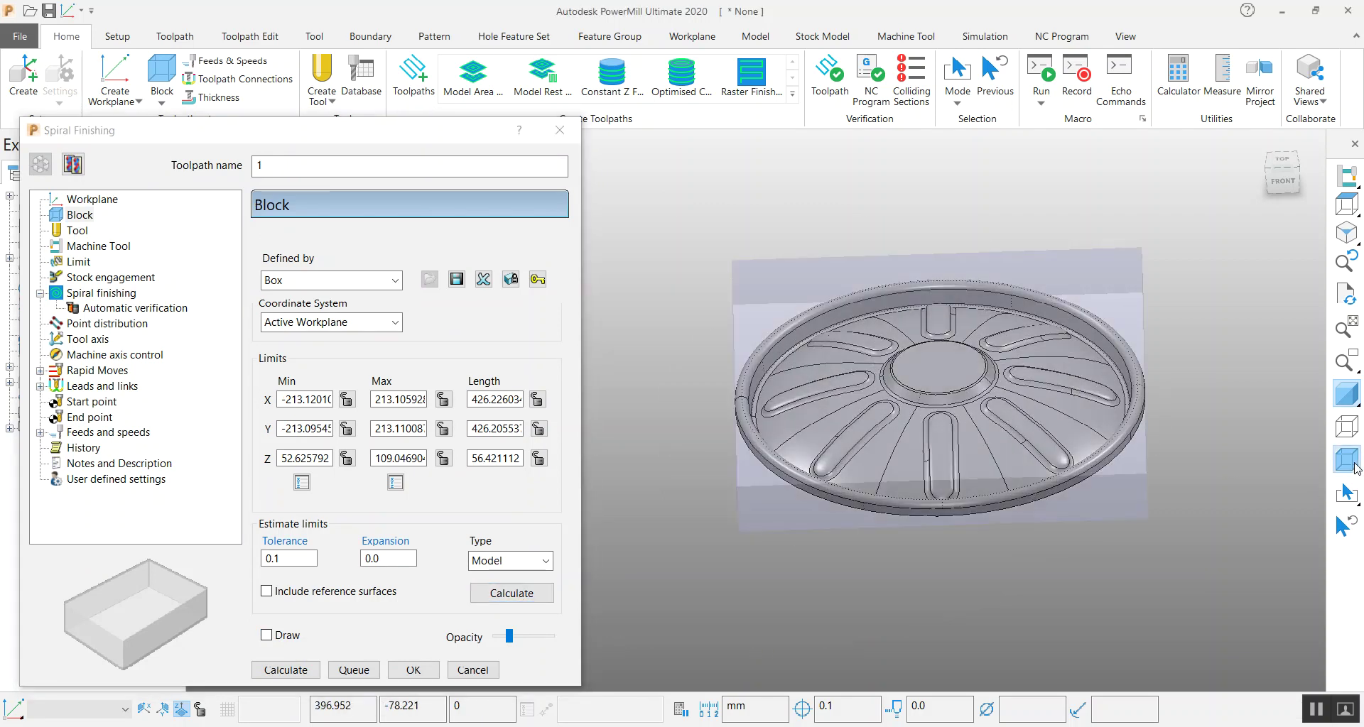
left_click(395, 279)
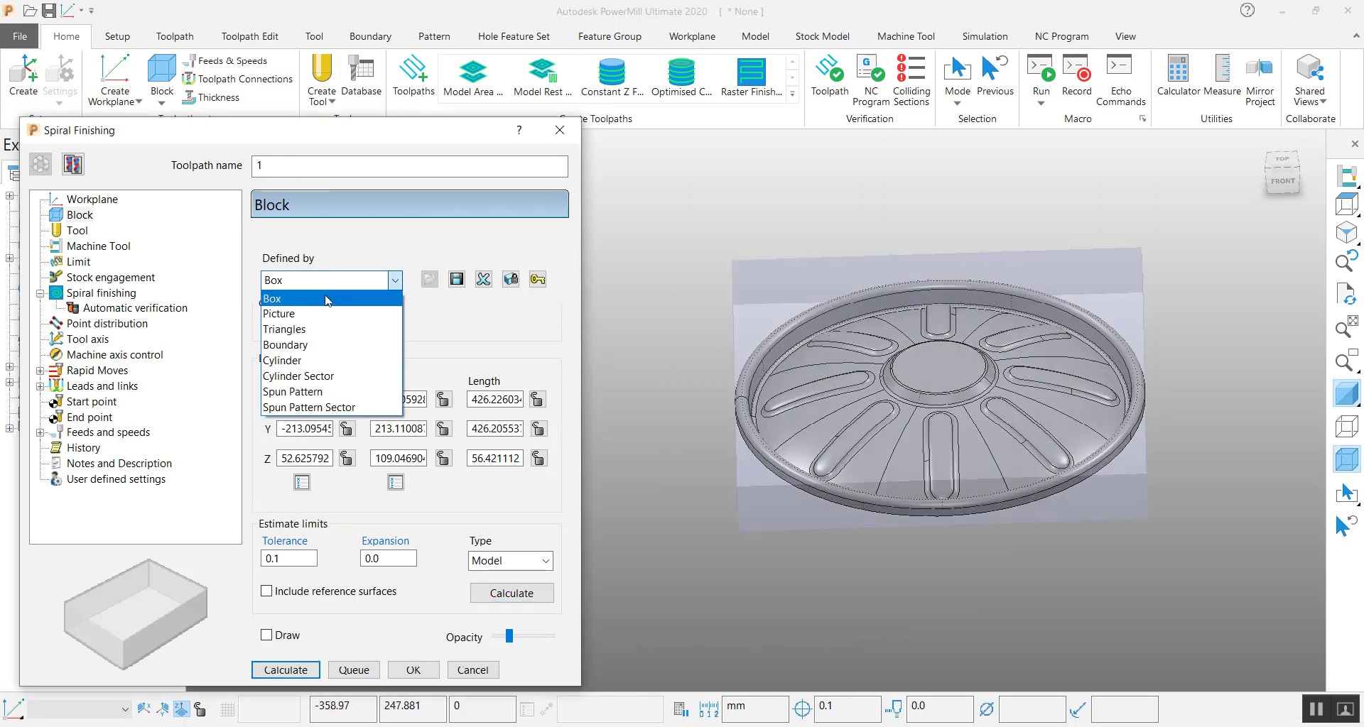
left_click(305, 360)
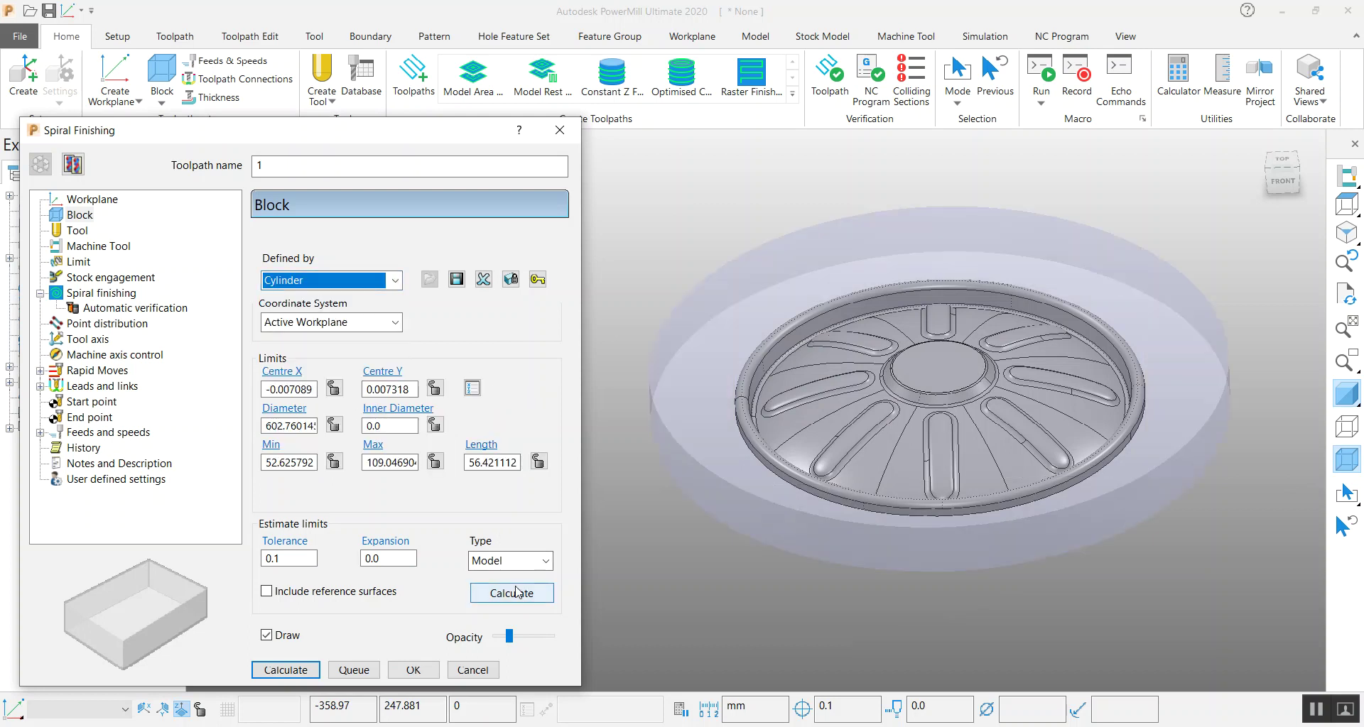
- Try diameters of 250 mm and 350 mm for the cylinder block, and recalculate its limits from the model
left_click(286, 427)
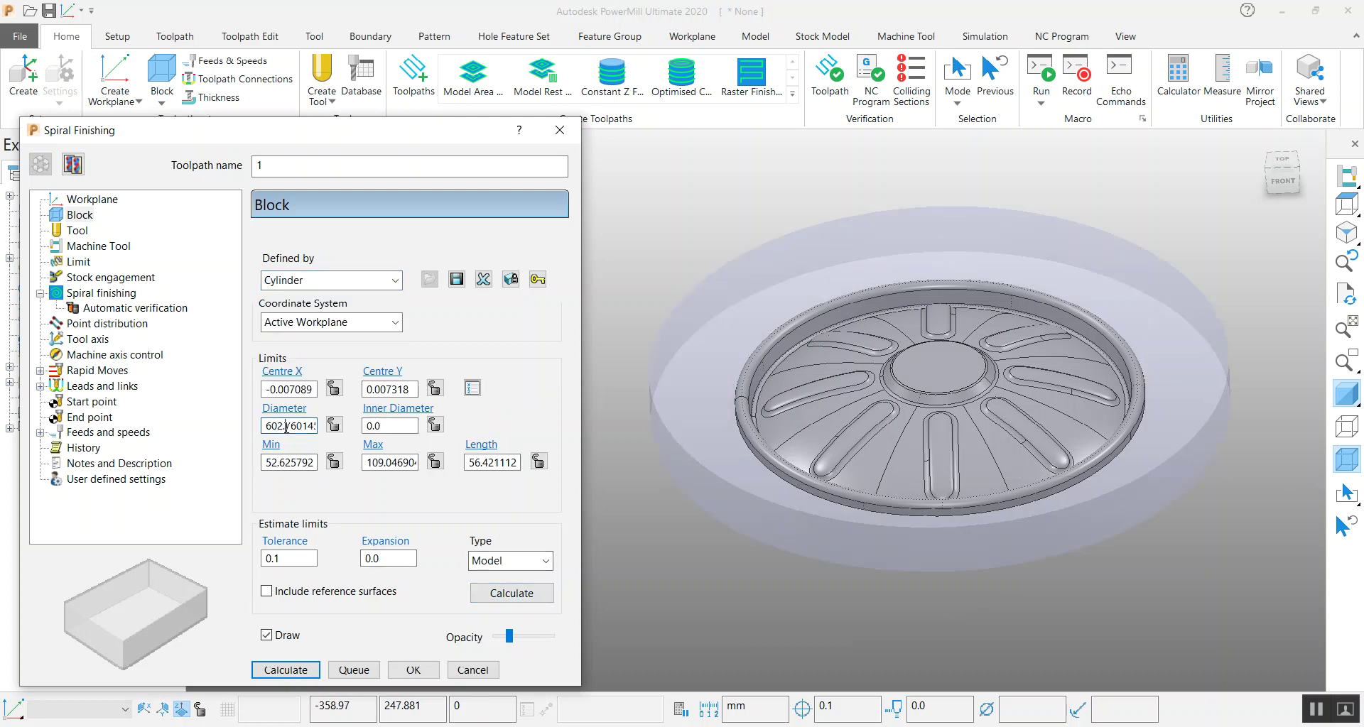
double_click(286, 427)
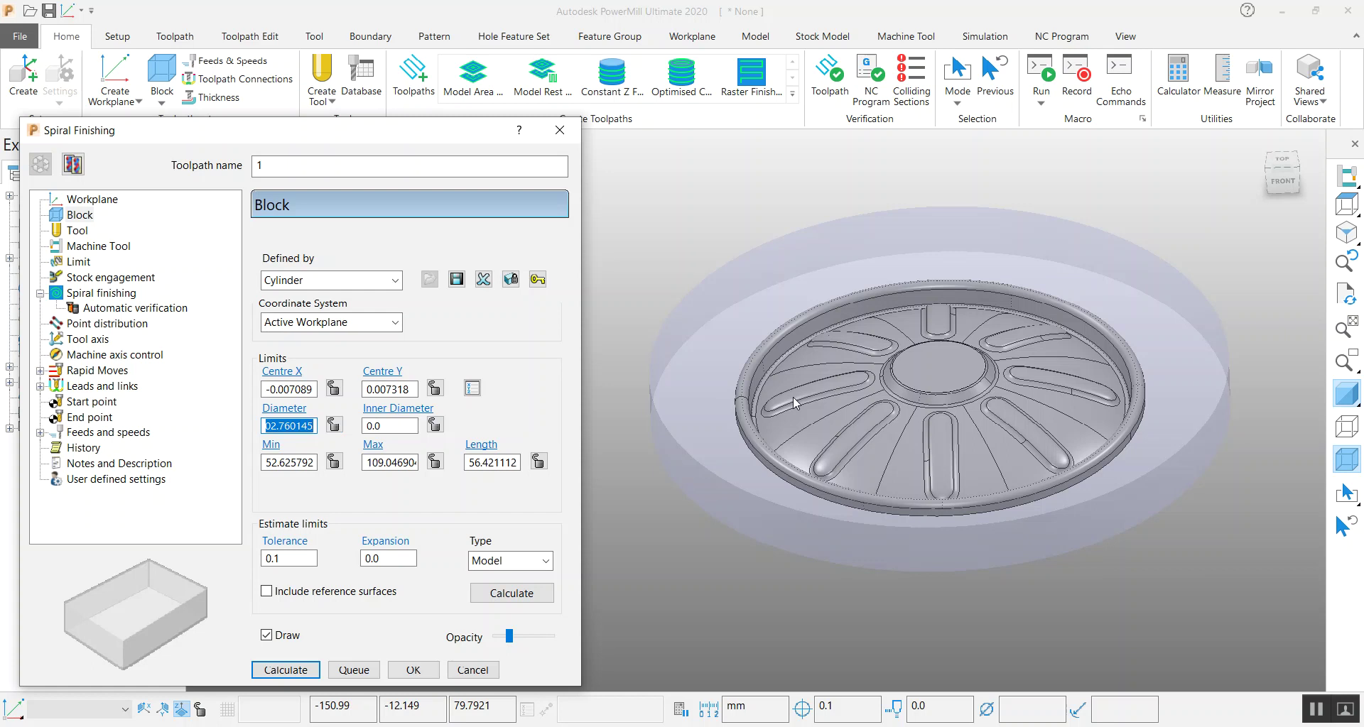
type("250")
key("Return")
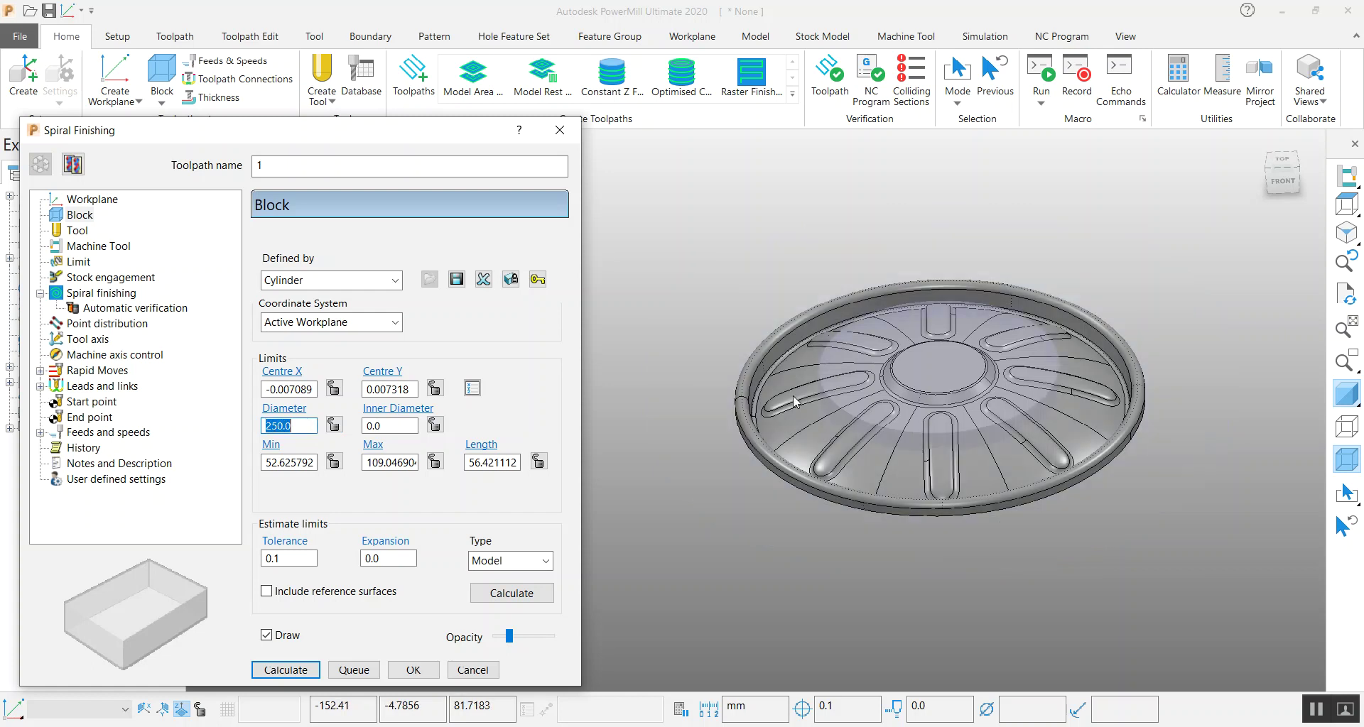
type("350")
key("Return")
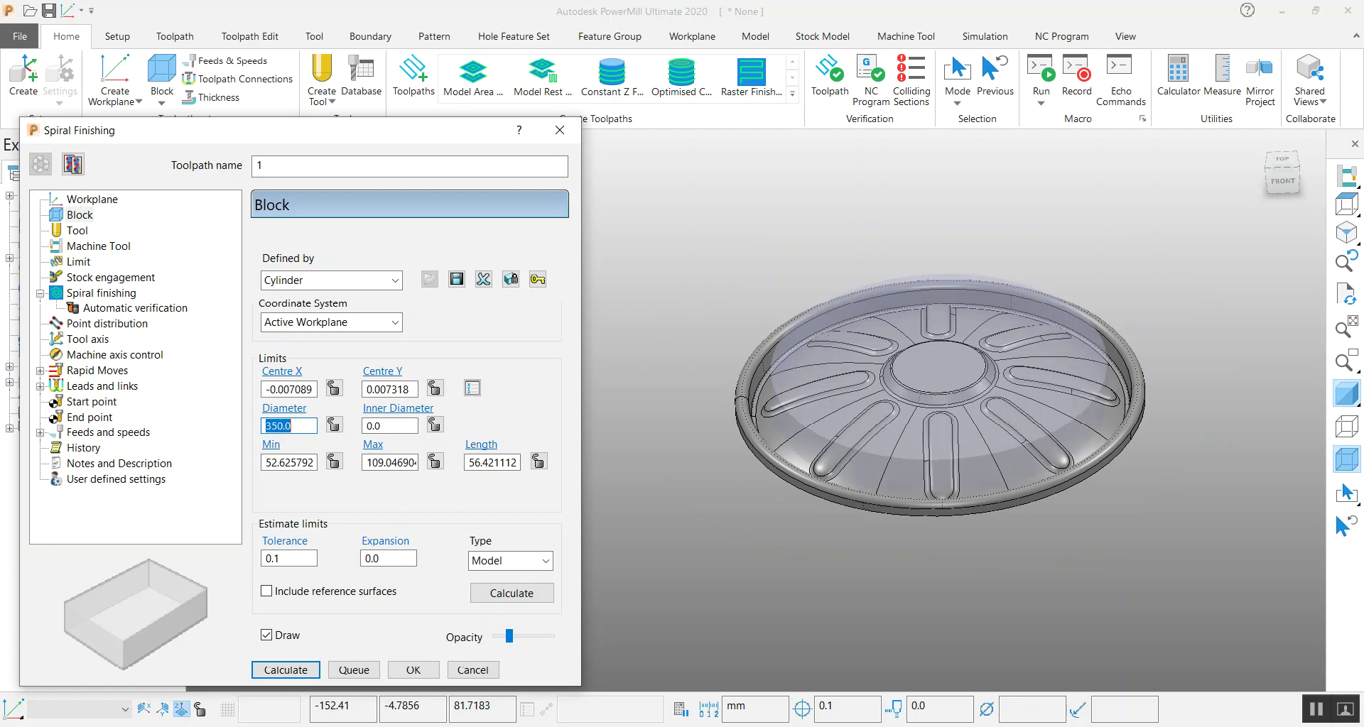
left_click(526, 600)
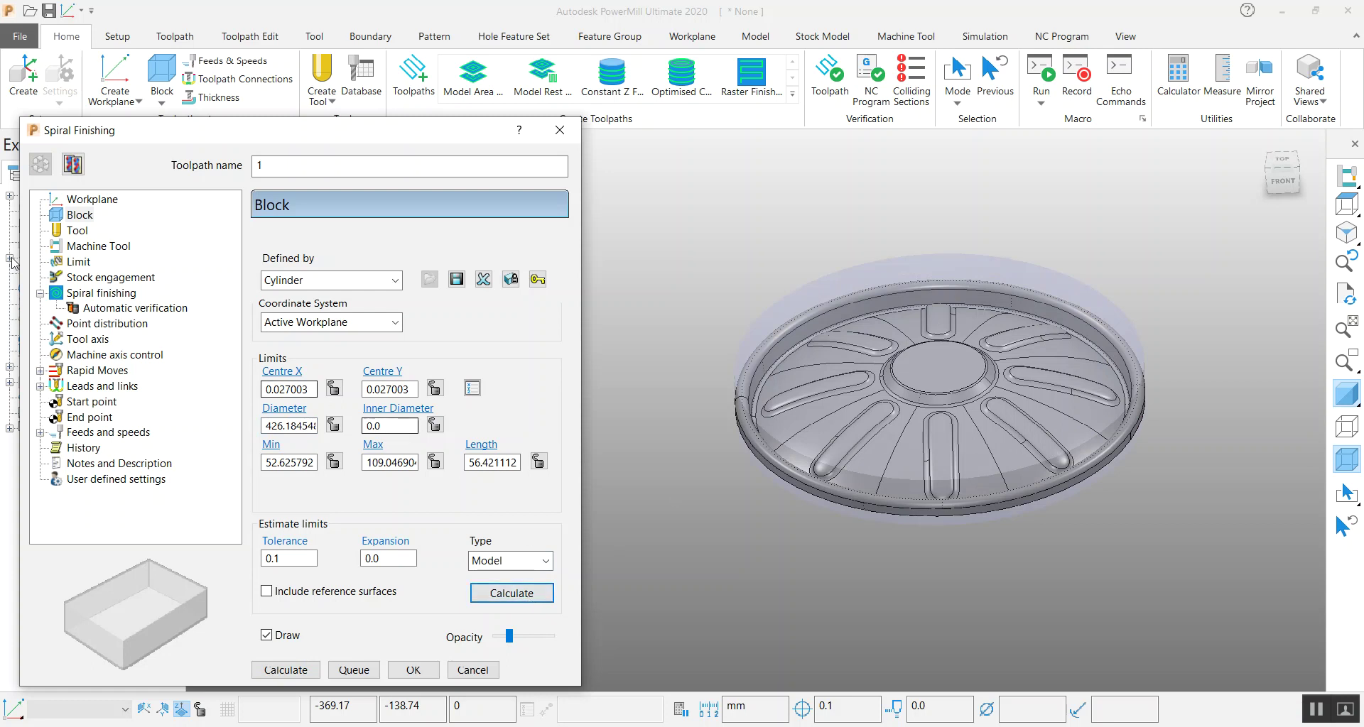
- Create a workplane for the toolpath on the cover's raised central disc, at about X -2.9, Y 11.2, Z 109
left_click(78, 202)
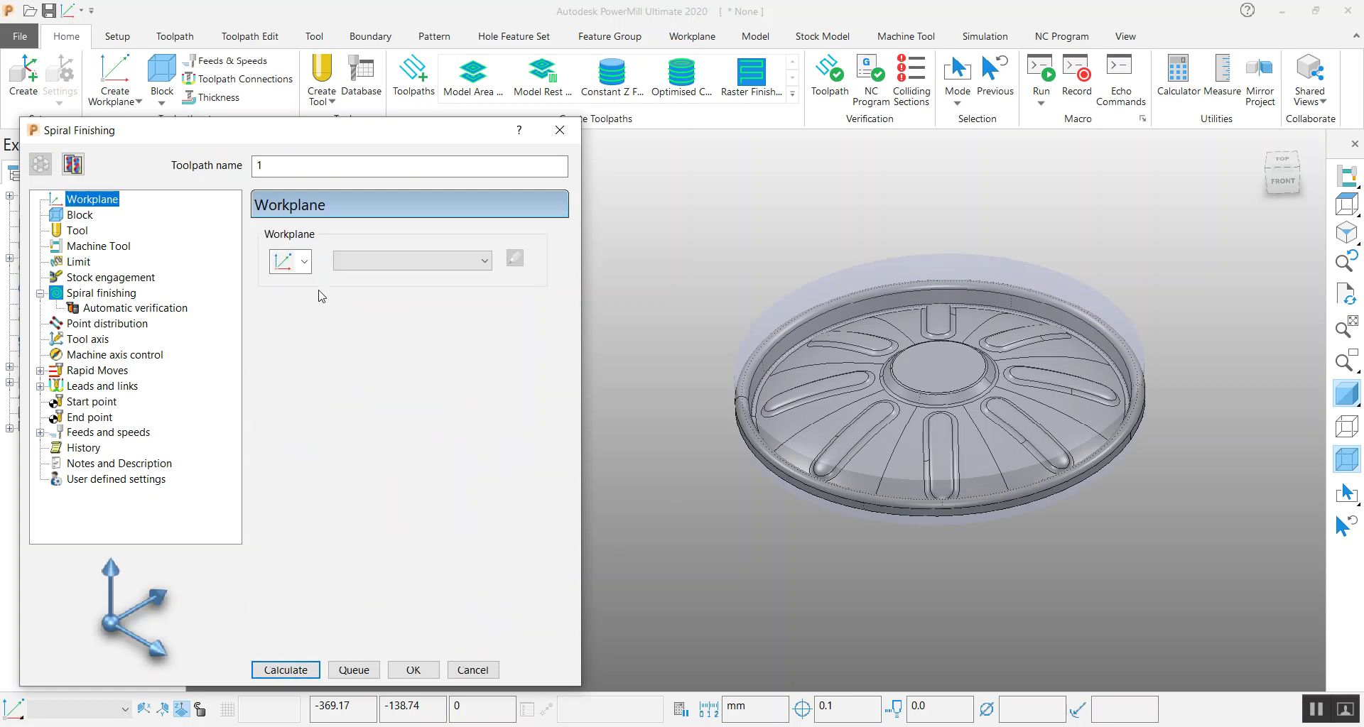
left_click(304, 260)
left_click(288, 291)
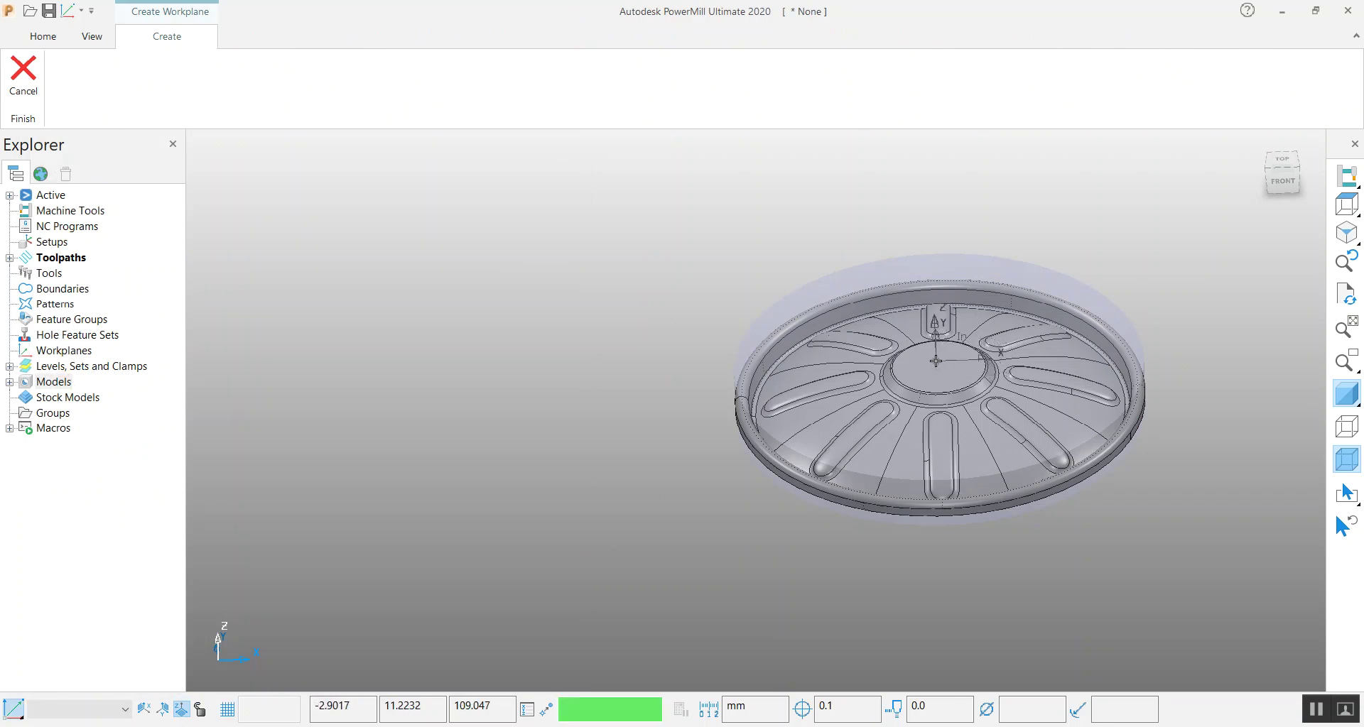
left_click(393, 365)
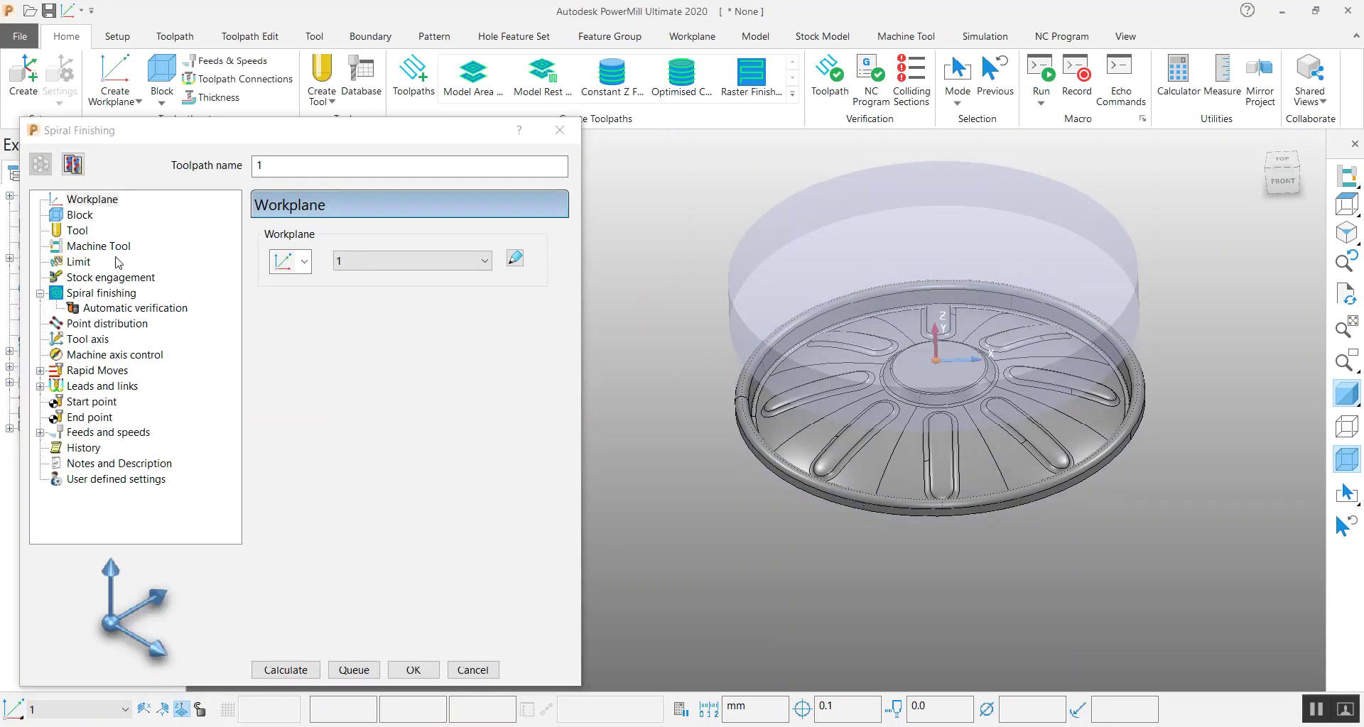
- Recalculate the cylinder block from the model in the new workplane and hide the block in the view
left_click(80, 215)
left_click(509, 591)
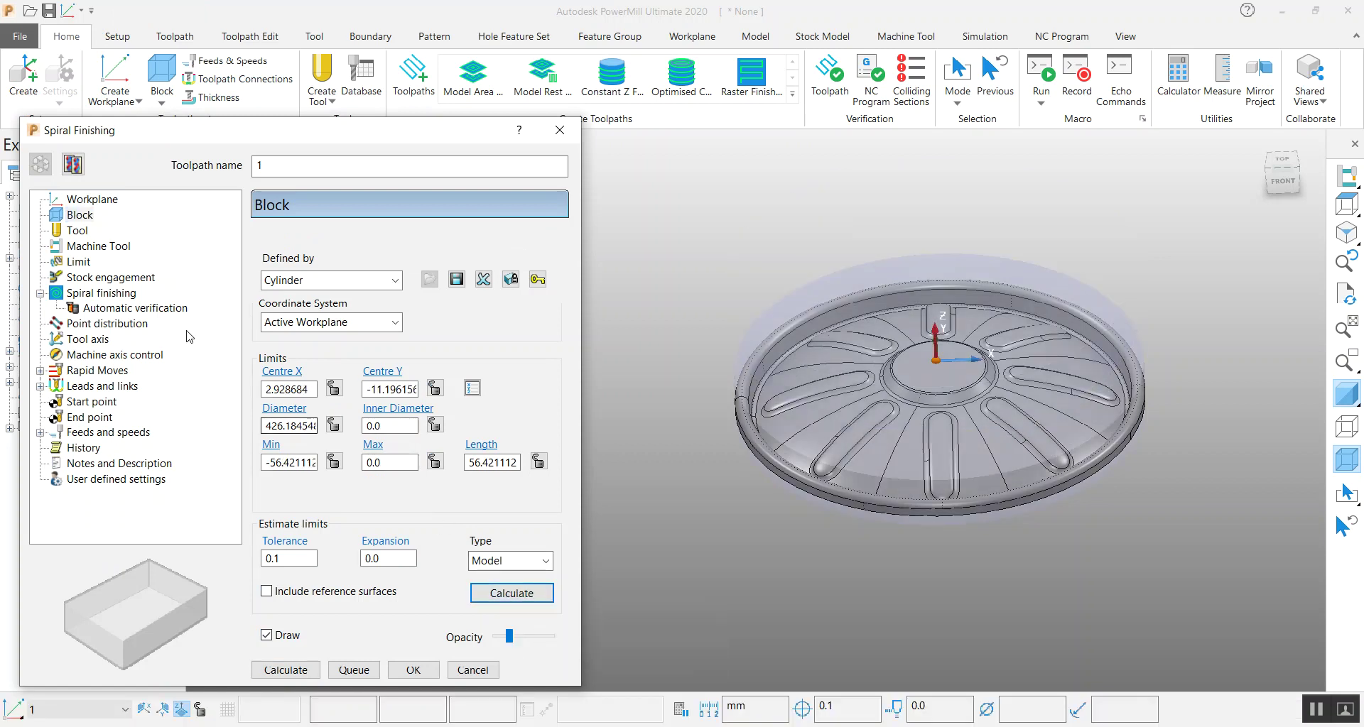
left_click(1346, 460)
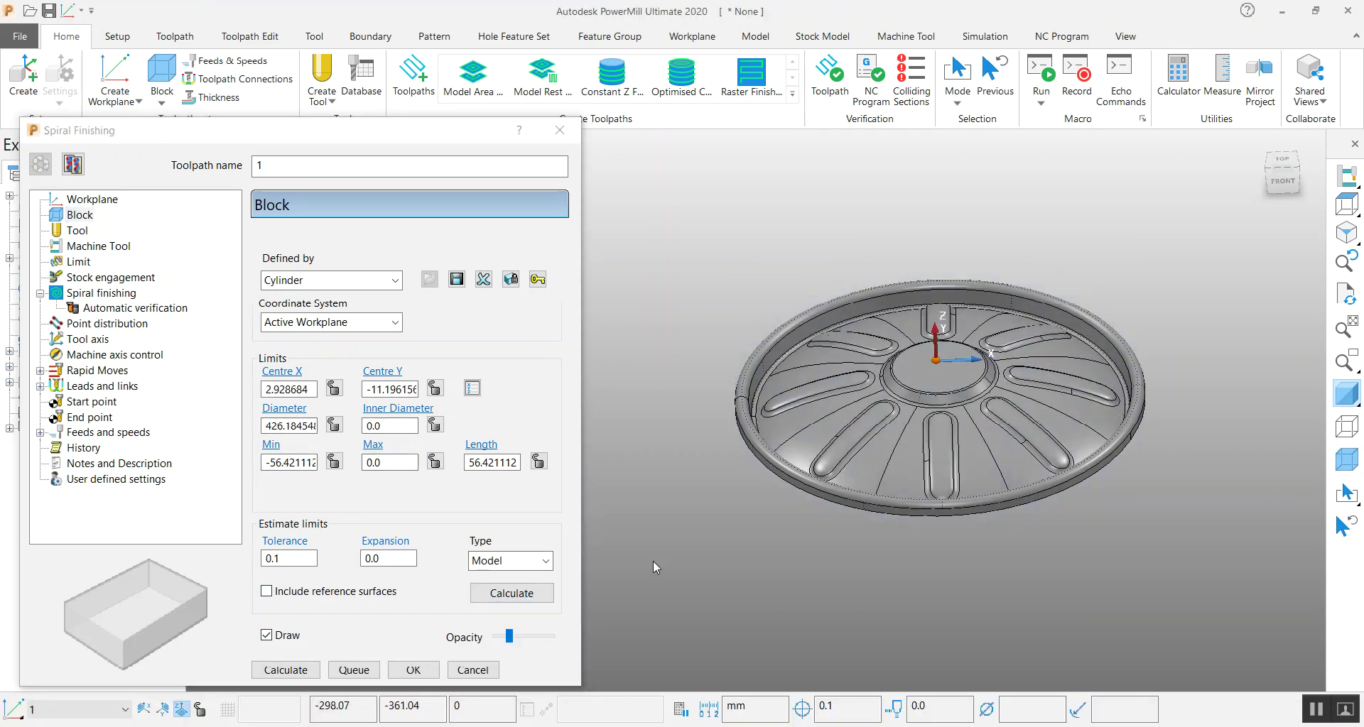
- Try to calculate the spiral finishing toolpath with a start radius of 10 and an end radius of 150
scroll(957, 385, "up", 3)
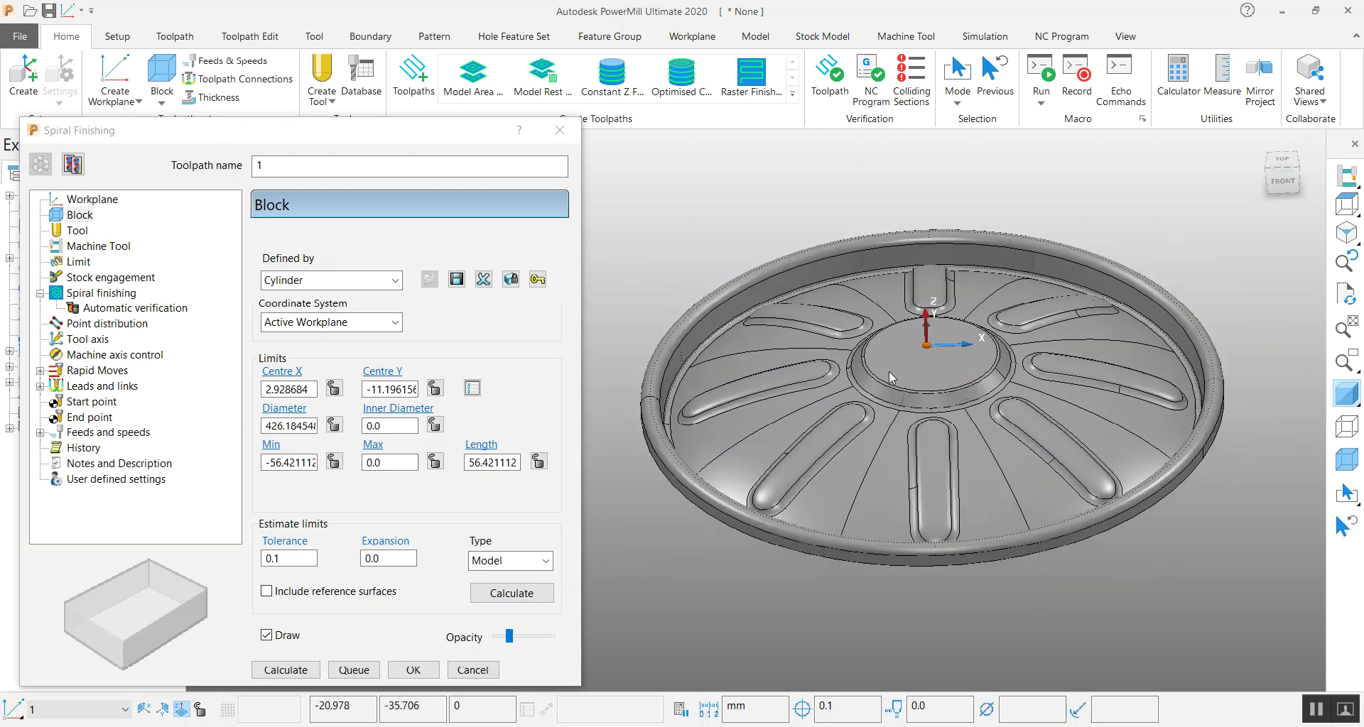
left_click(96, 293)
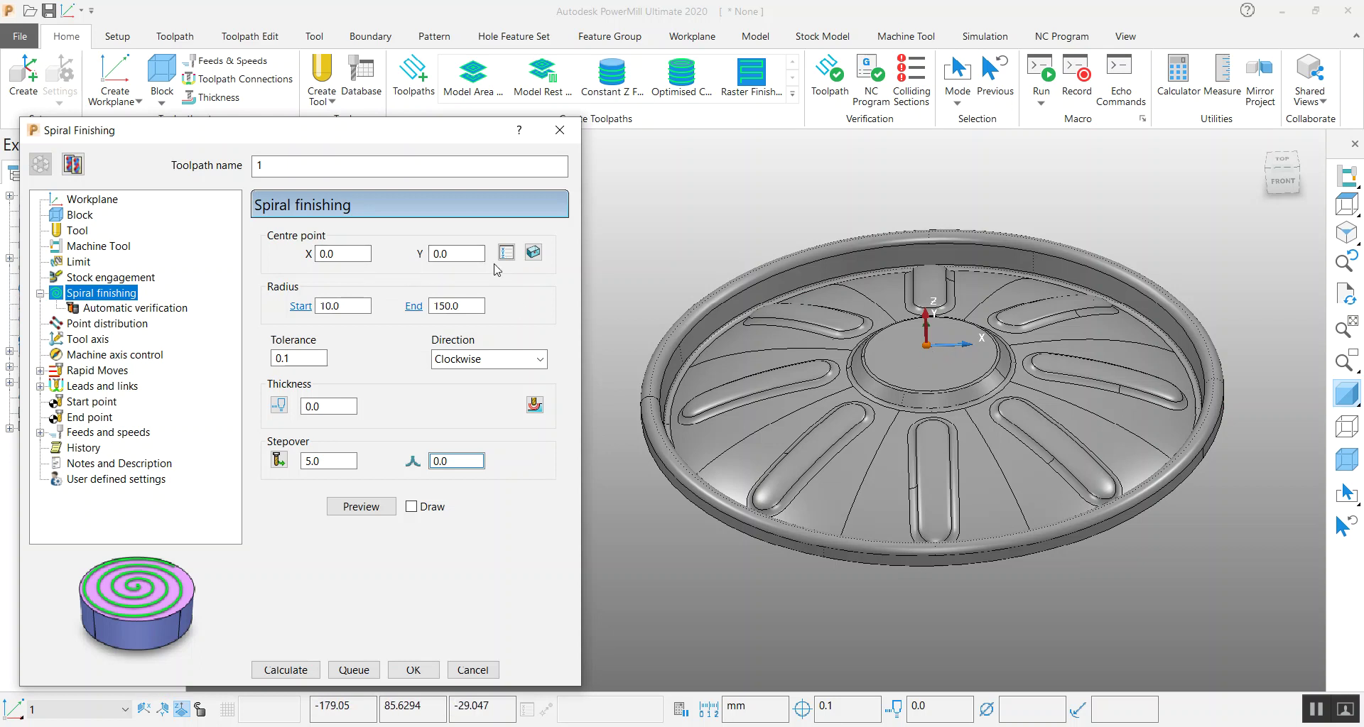
left_click(351, 305)
left_click(461, 307)
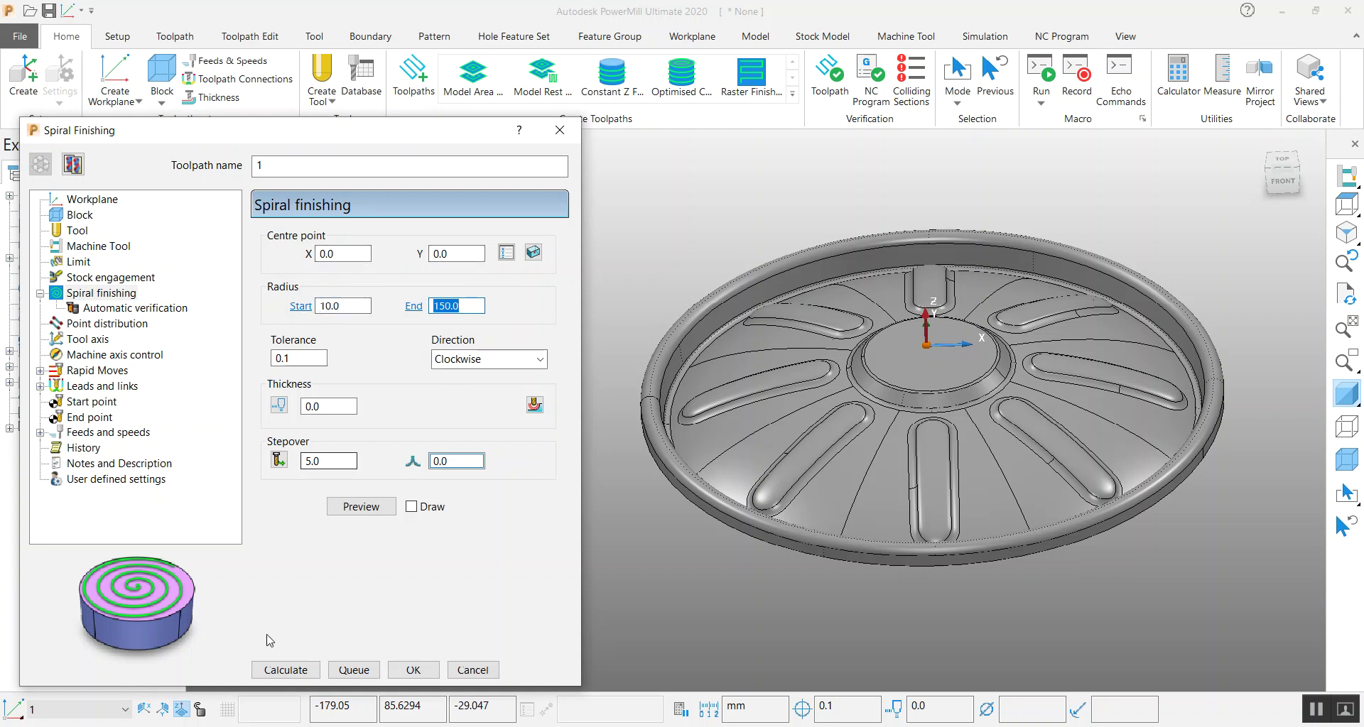
left_click(291, 675)
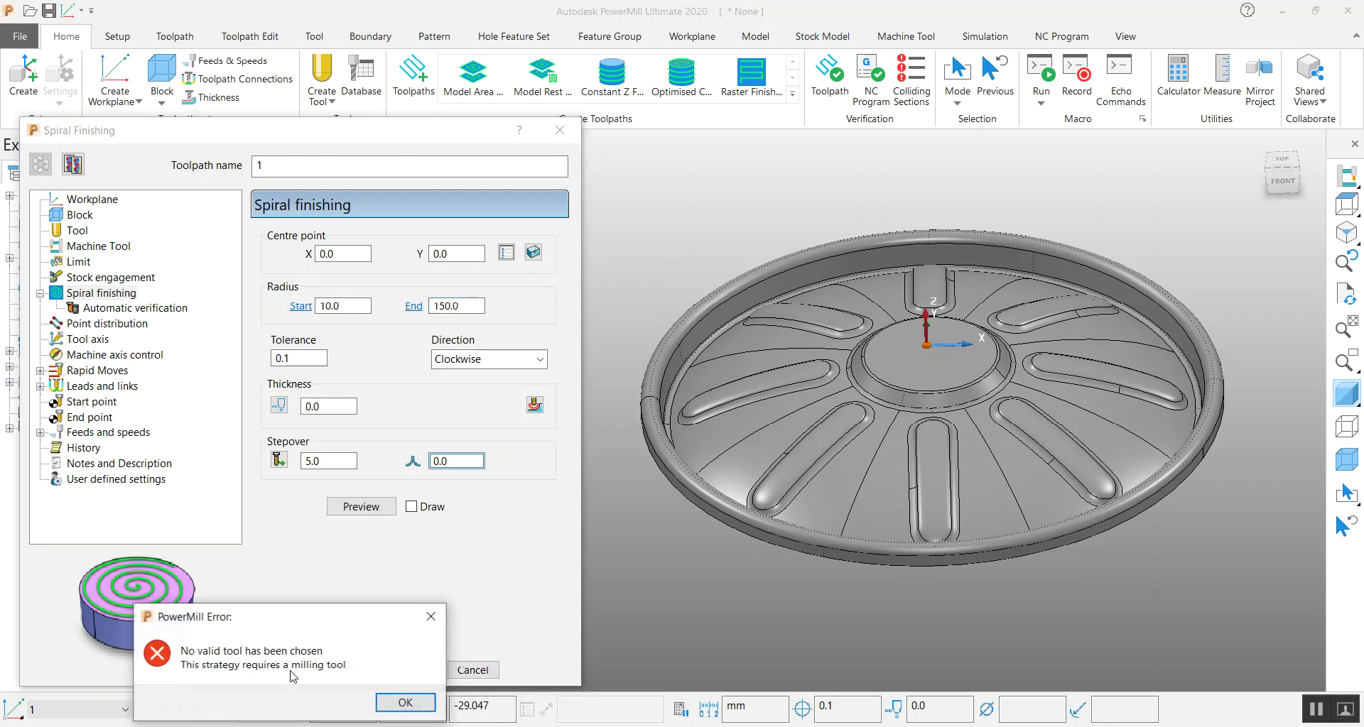
left_click(402, 702)
- Create a ball nosed tool with a diameter of 12 and a length of 60, and calculate the spiral toolpath
left_click(77, 231)
left_click(337, 241)
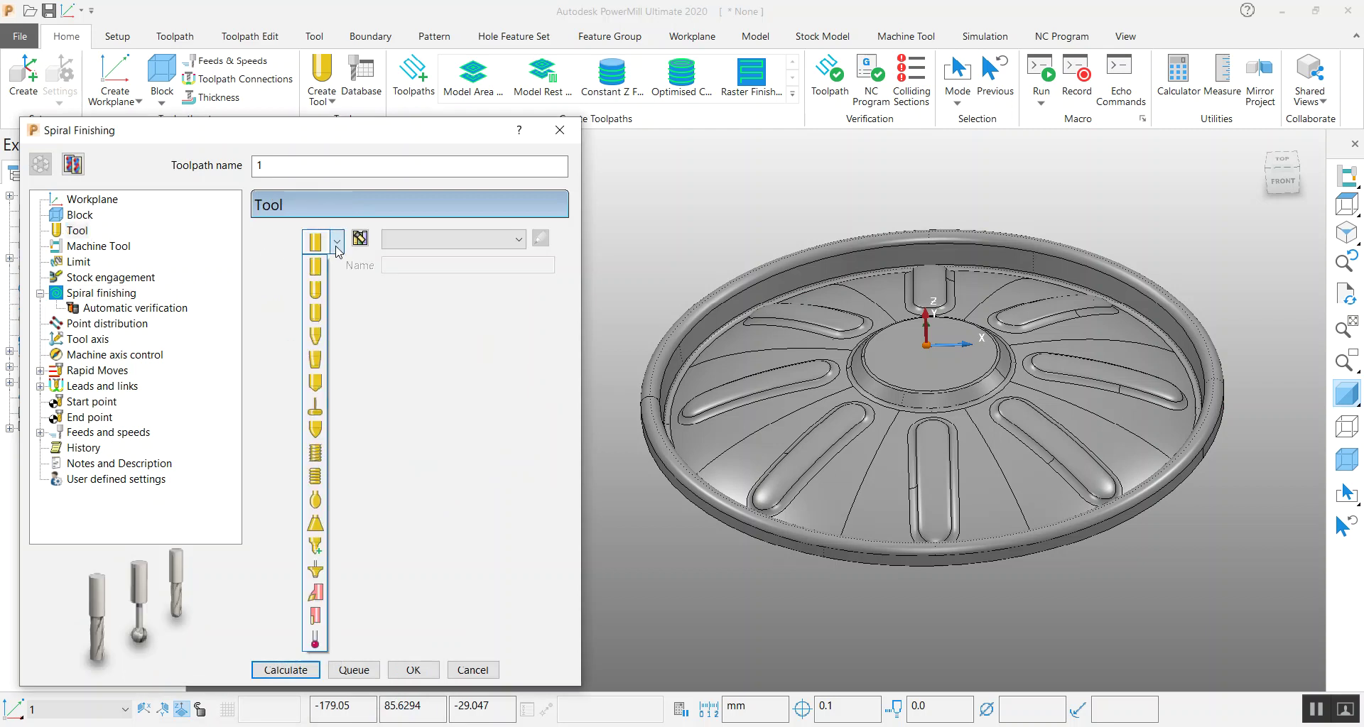
left_click(316, 301)
left_click(423, 465)
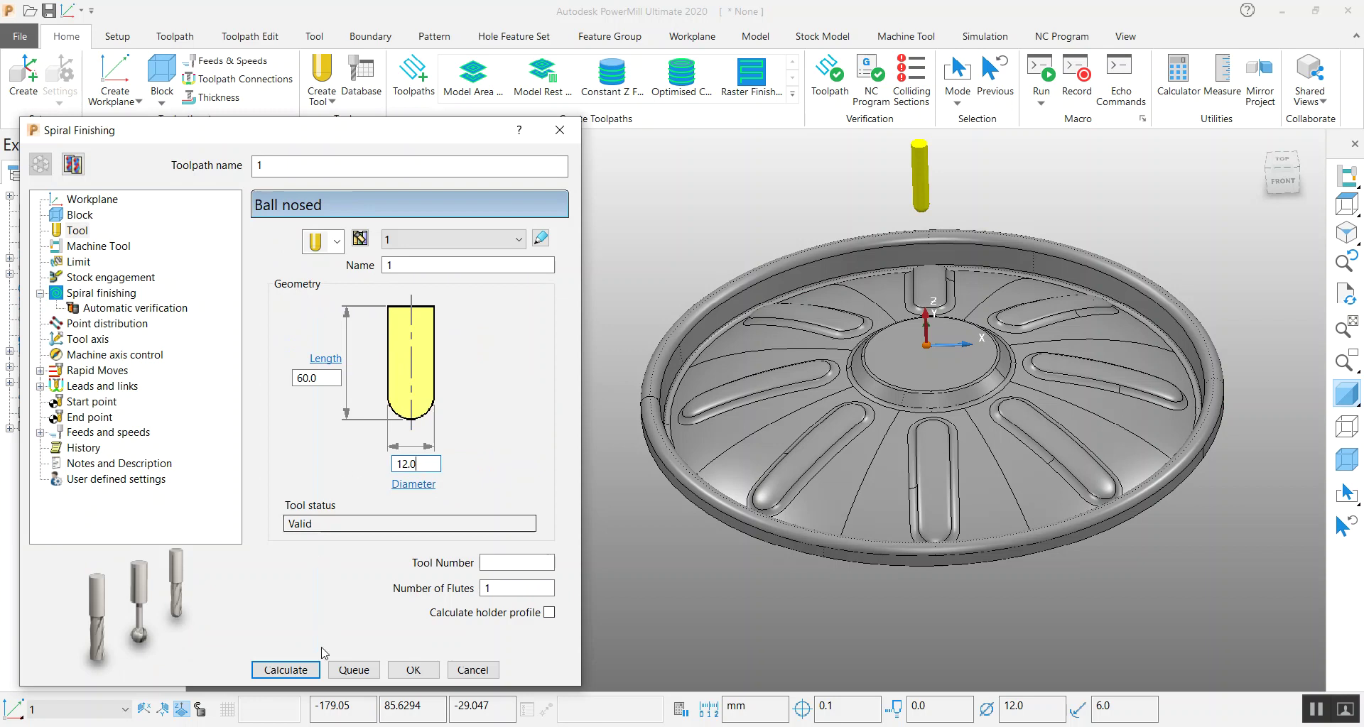
left_click(284, 670)
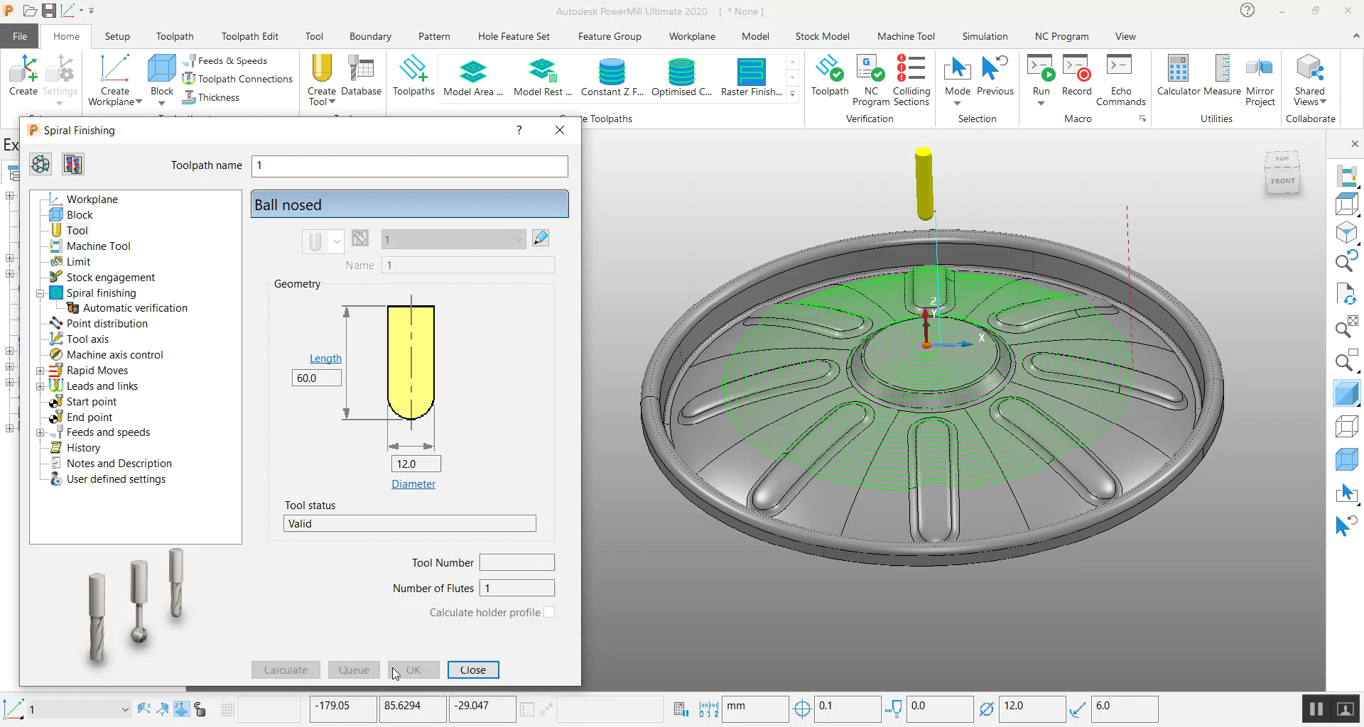
- Simulate toolpath 1 on the cover, raising the control speed to 19.0 x feed rate and running it to the end
middle_click_drag(935, 352, 912, 404)
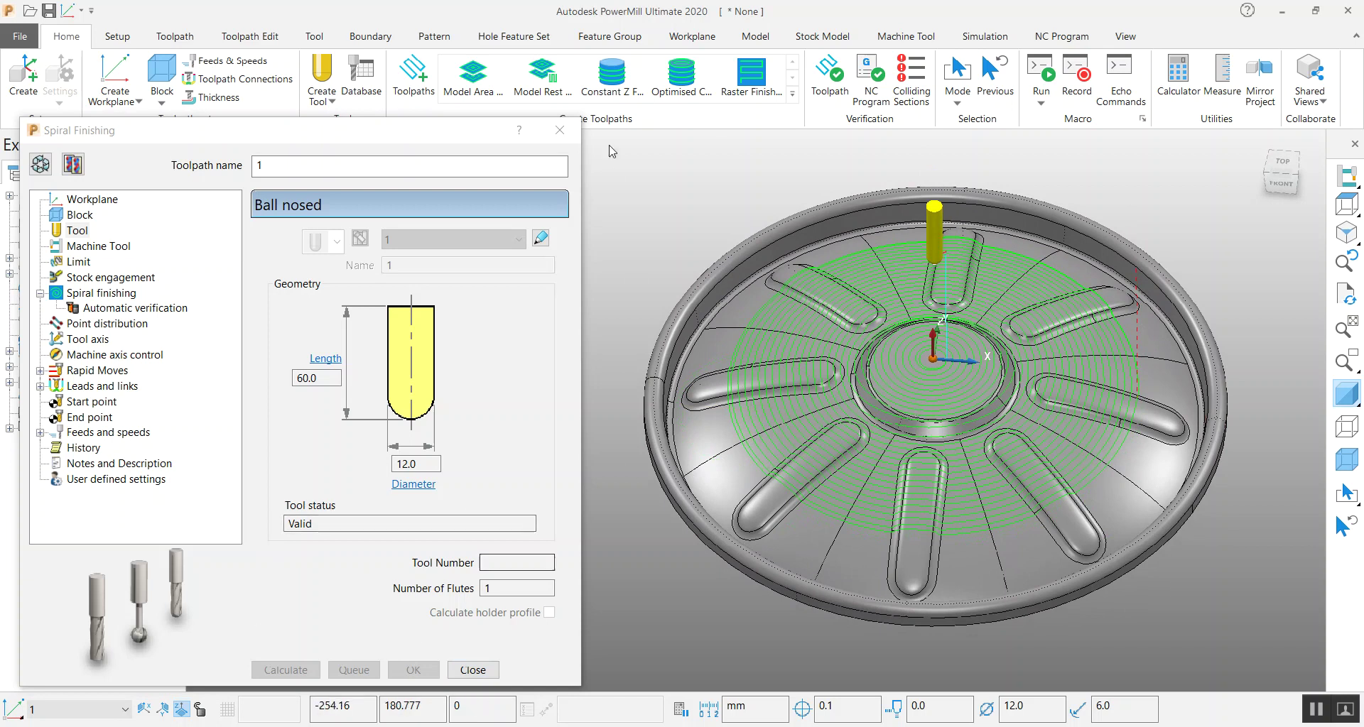
left_click(985, 39)
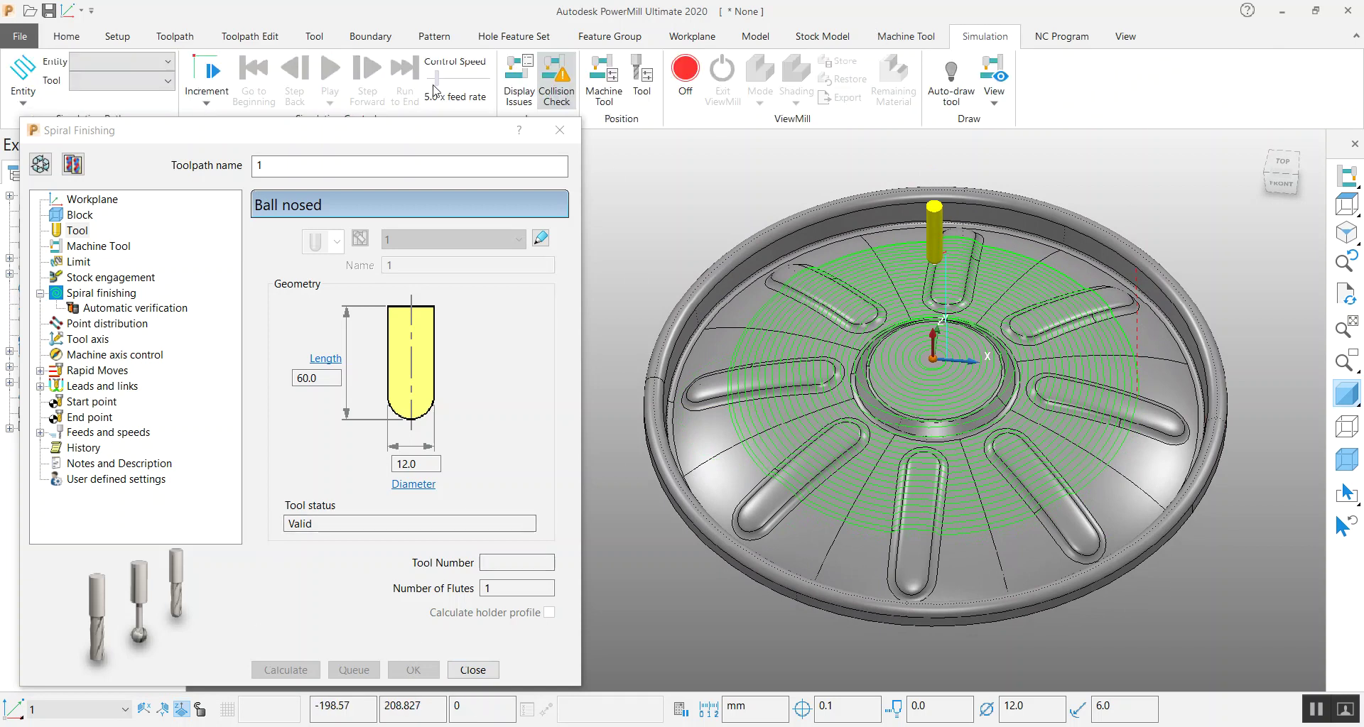
left_click(128, 62)
left_click(110, 125)
left_click(333, 71)
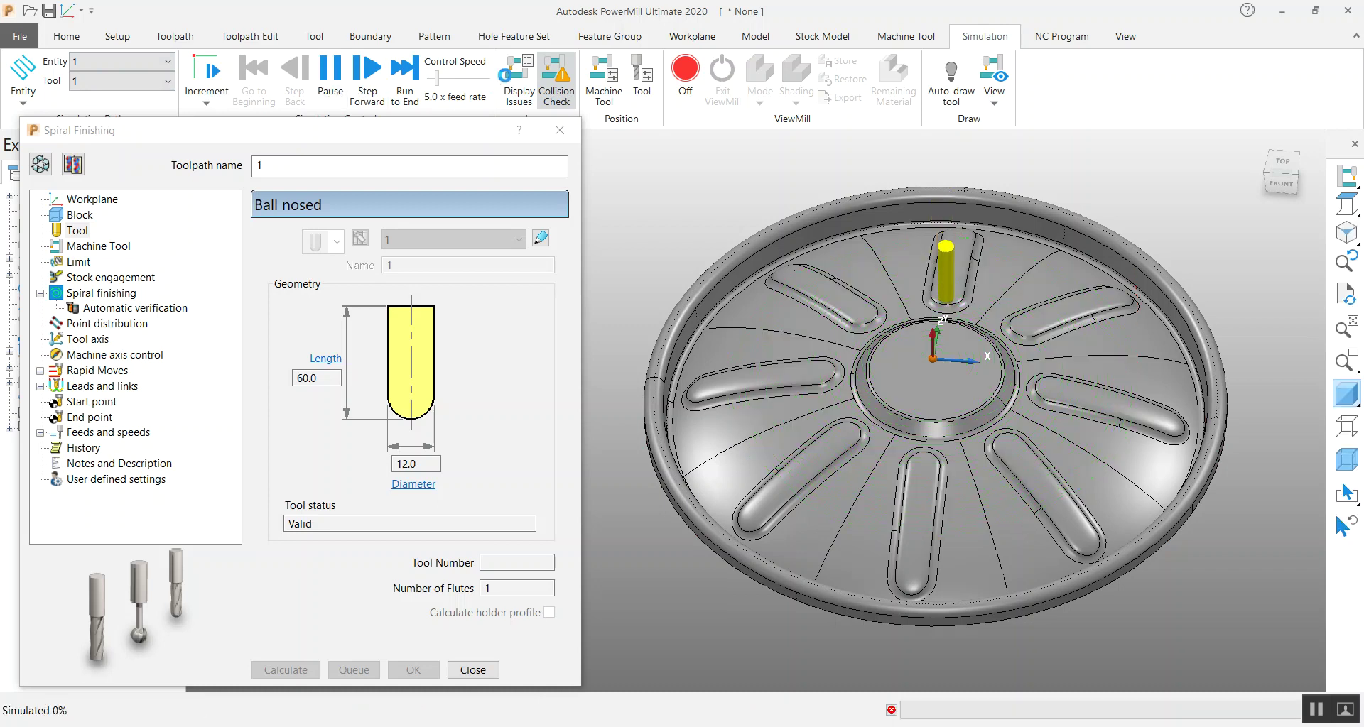
left_click_drag(437, 77, 445, 82)
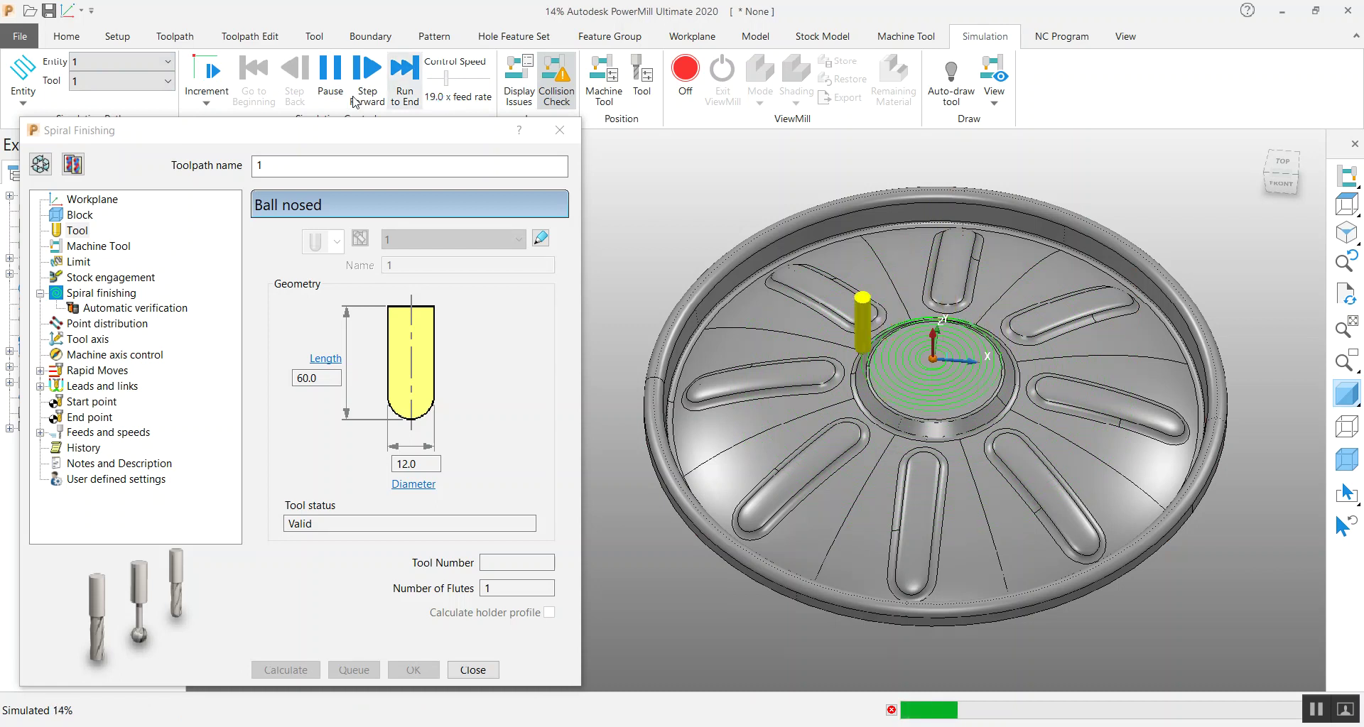
left_click(405, 98)
- Reopen the toolpath settings, set the spiral direction to Anticlockwise and recalculate the toolpath
left_click(40, 169)
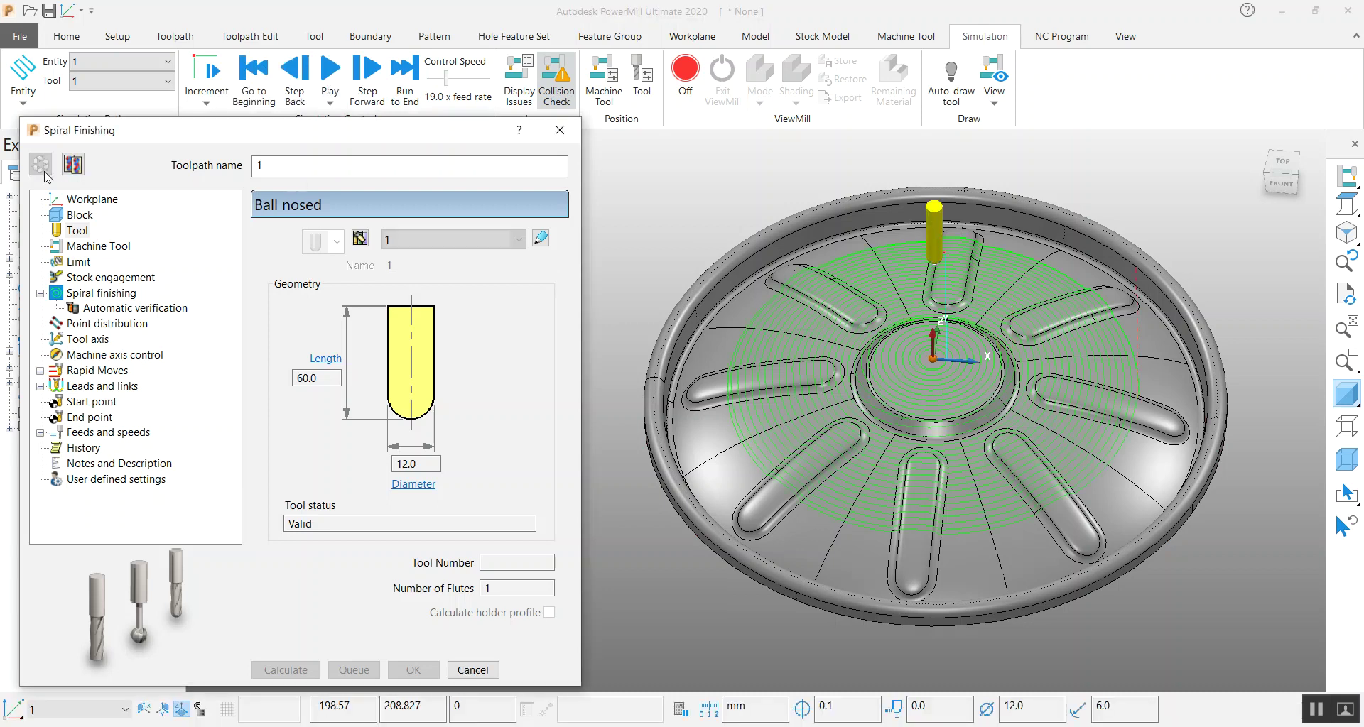
left_click(105, 292)
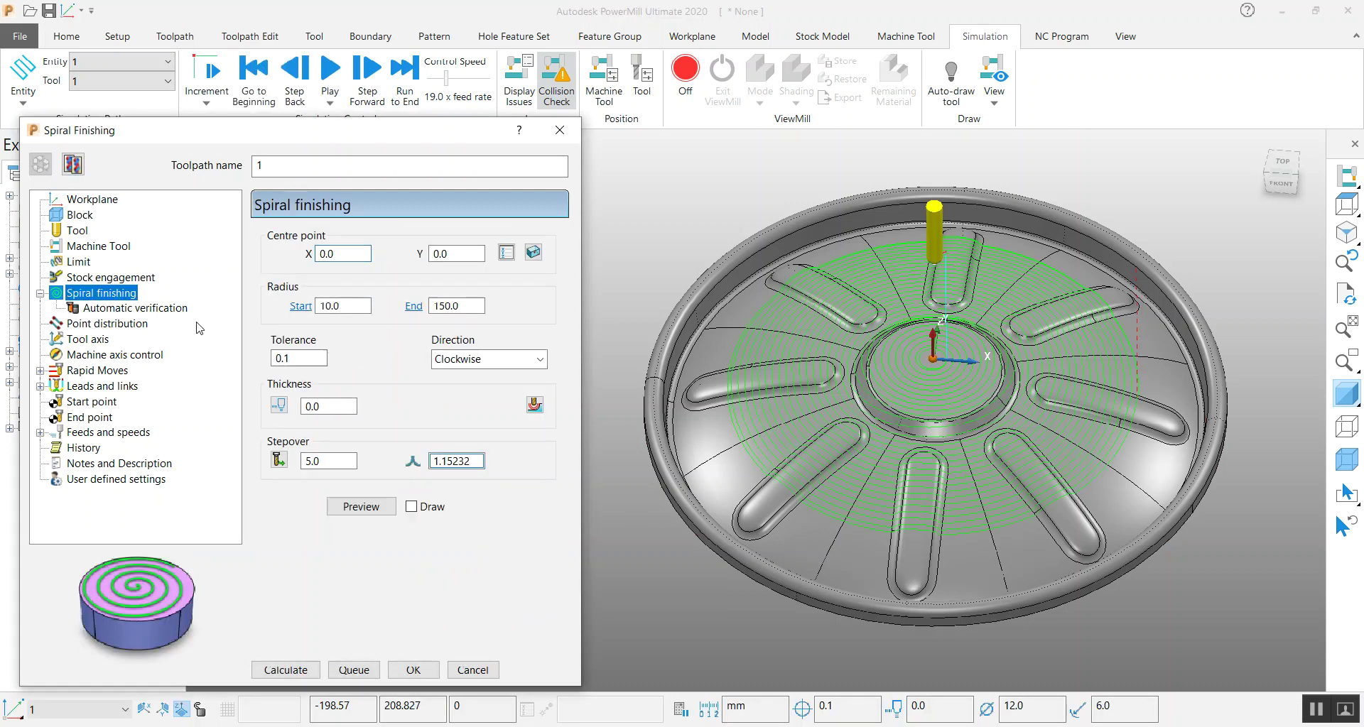
left_click(524, 360)
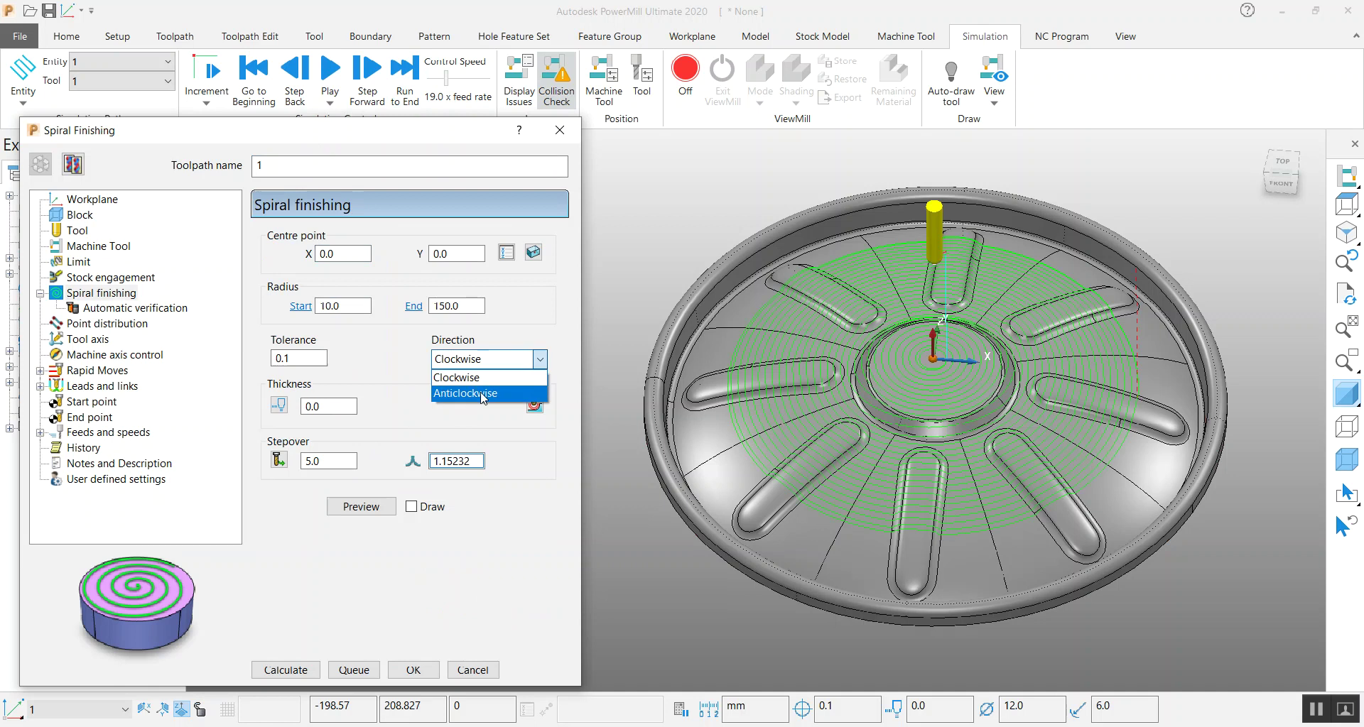
left_click(490, 391)
left_click(304, 670)
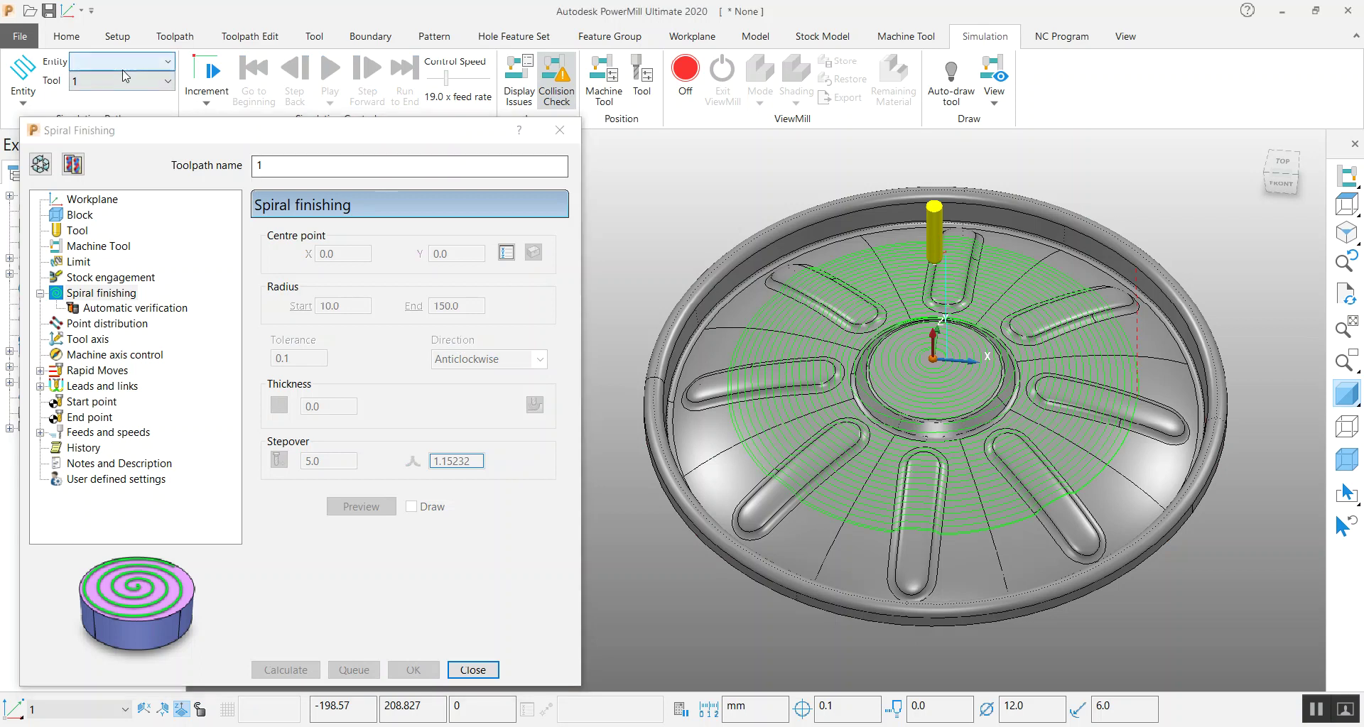
- Simulate the anticlockwise version of toolpath 1 and run it to the end
left_click(142, 61)
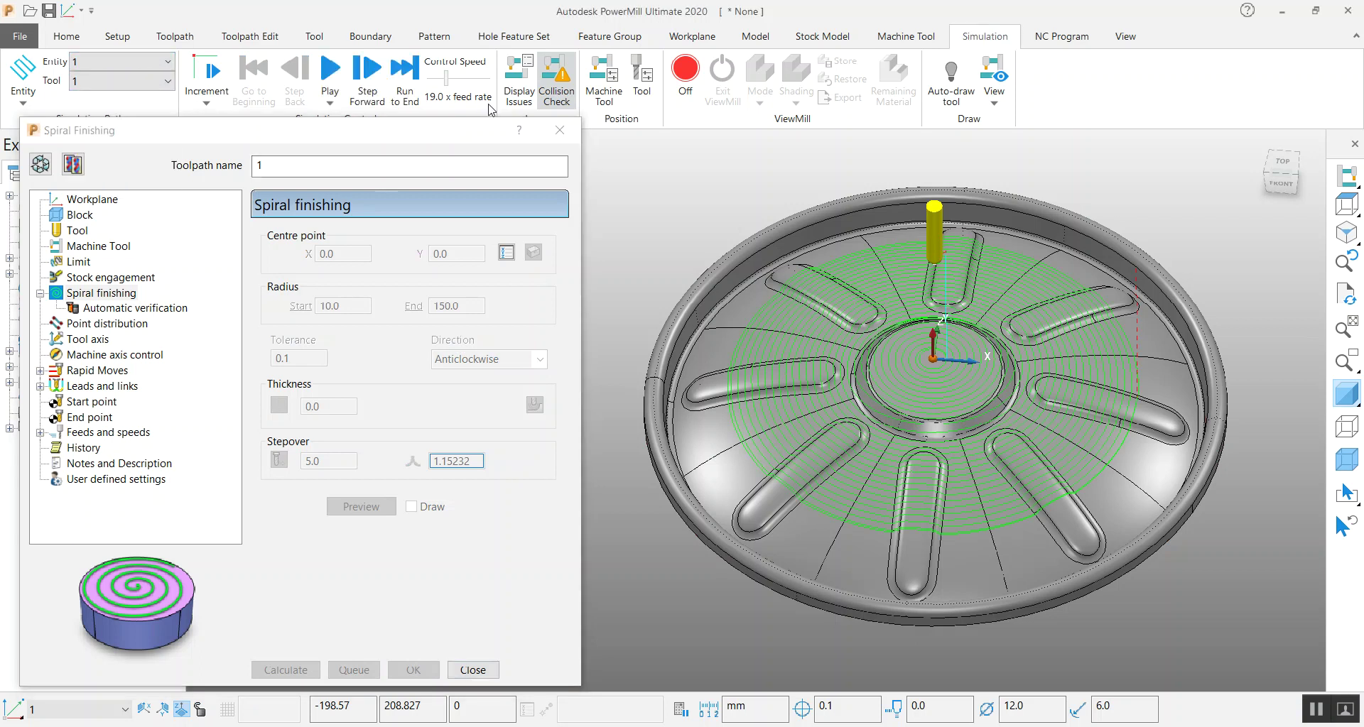
left_click(332, 71)
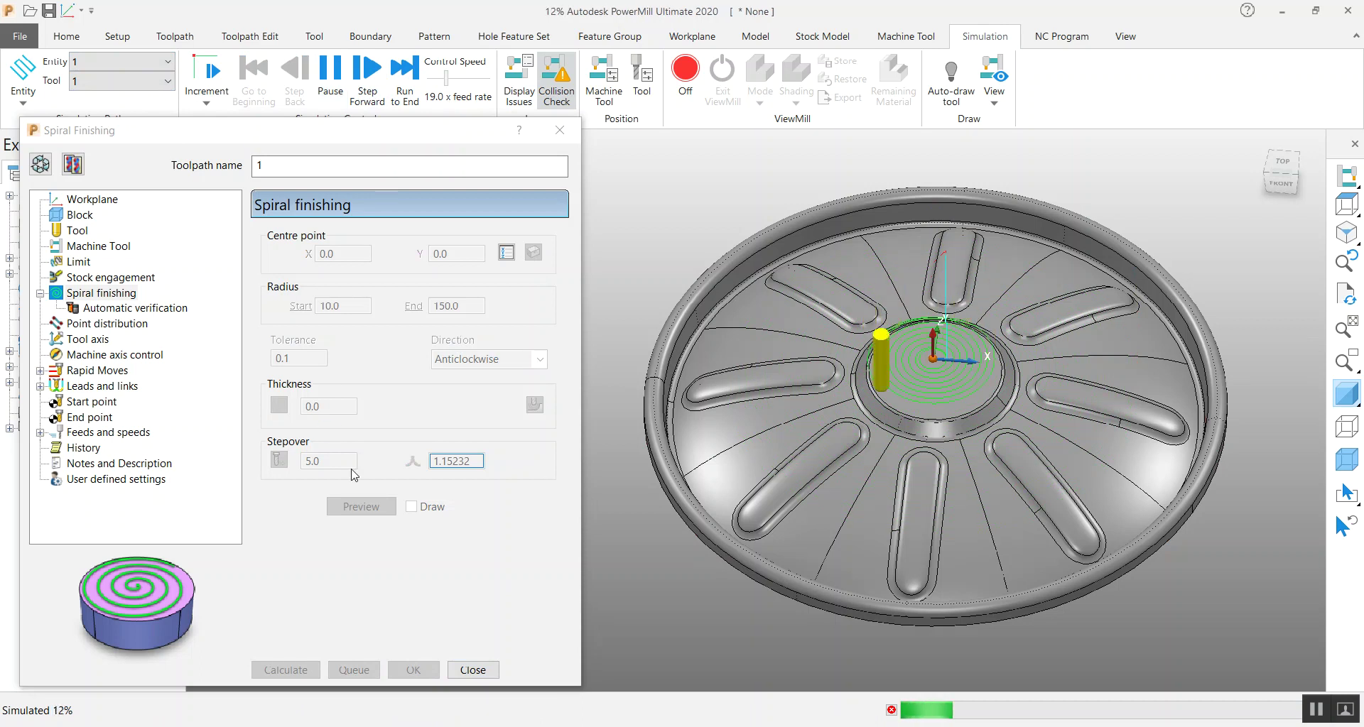
left_click(403, 70)
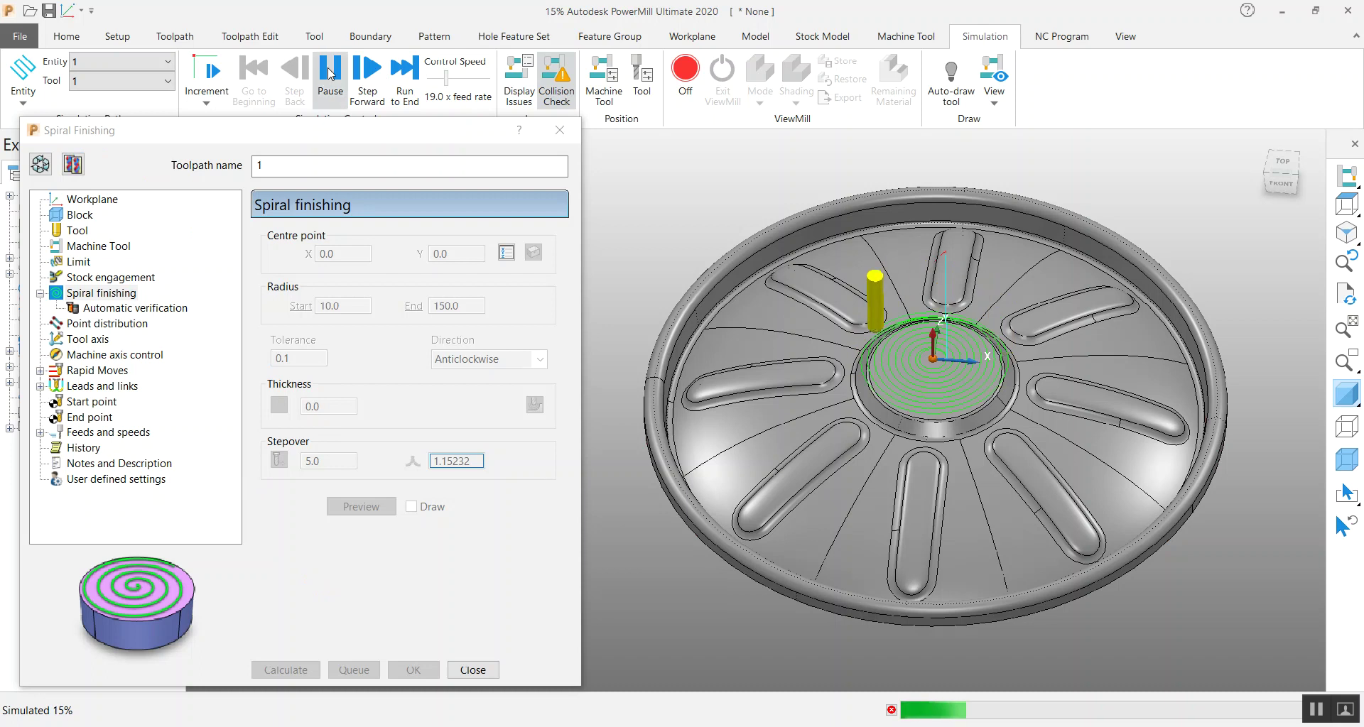
- Set the spiral's start radius to 50 and recalculate the toolpath
left_click(41, 164)
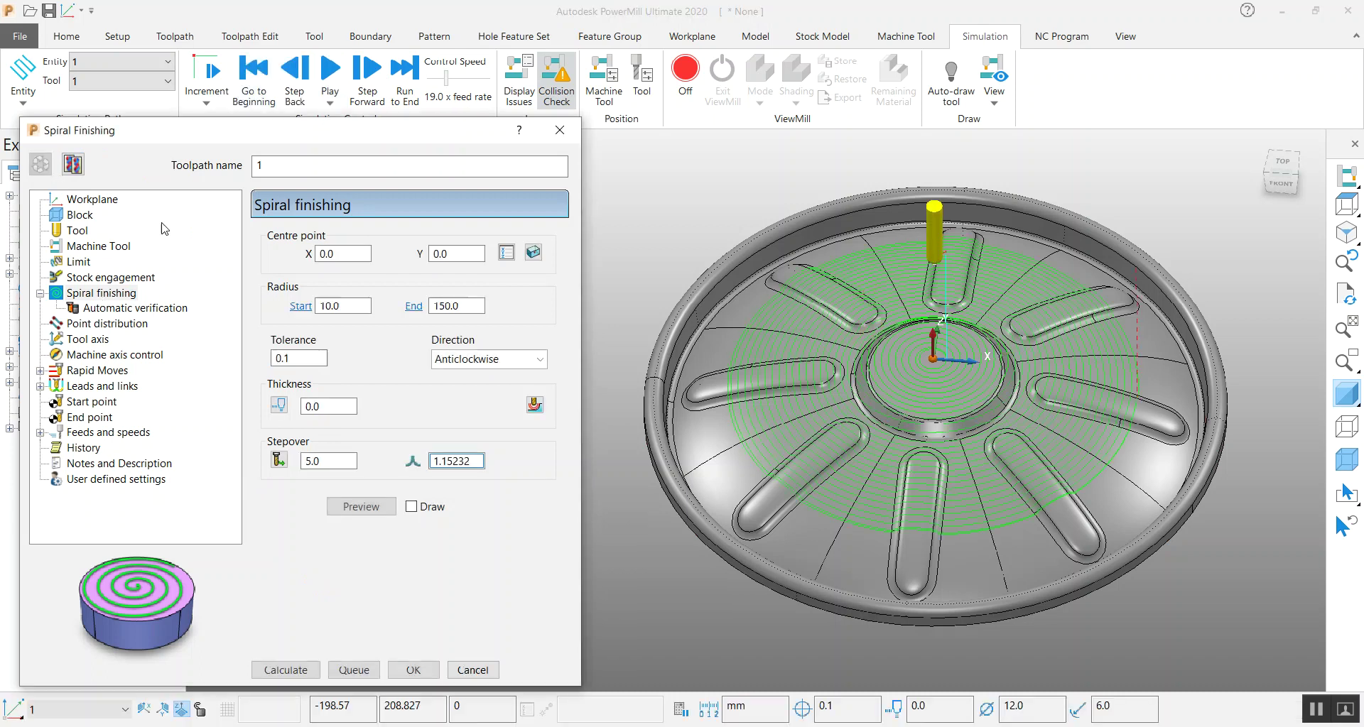
left_click(357, 307)
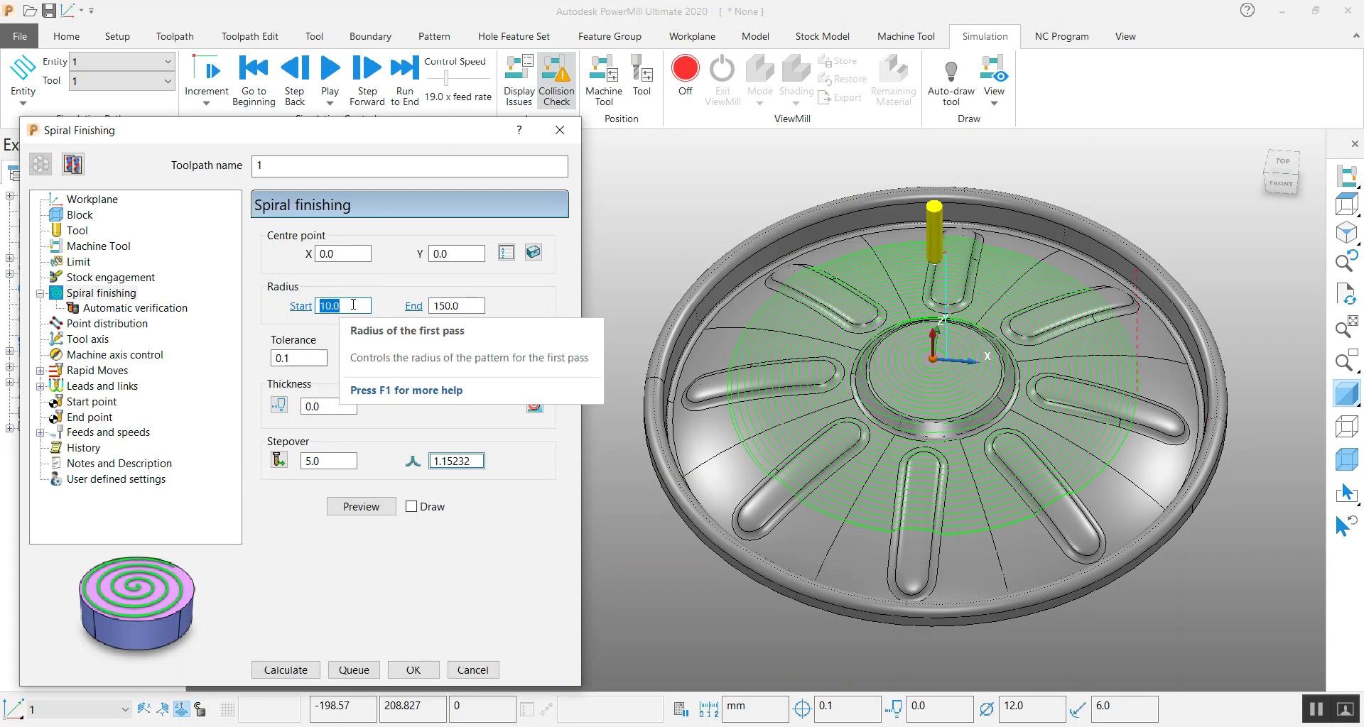
type("50")
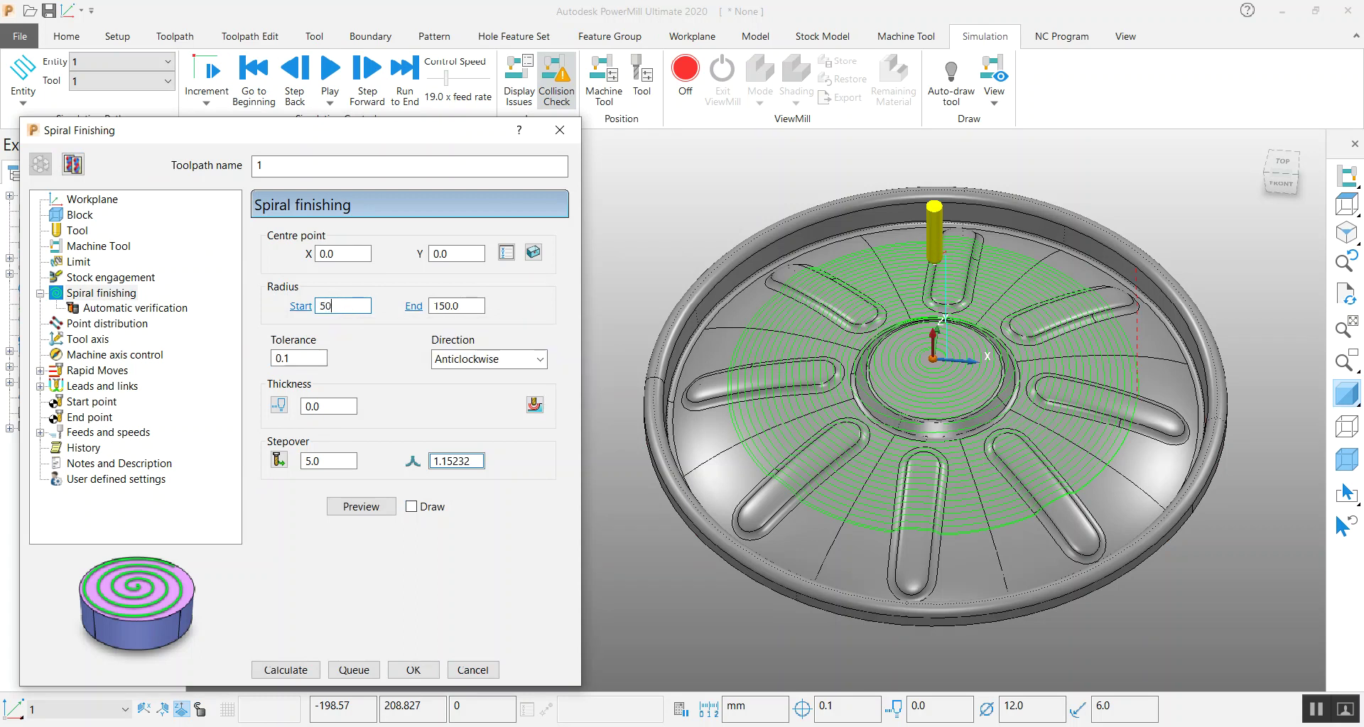
left_click(269, 671)
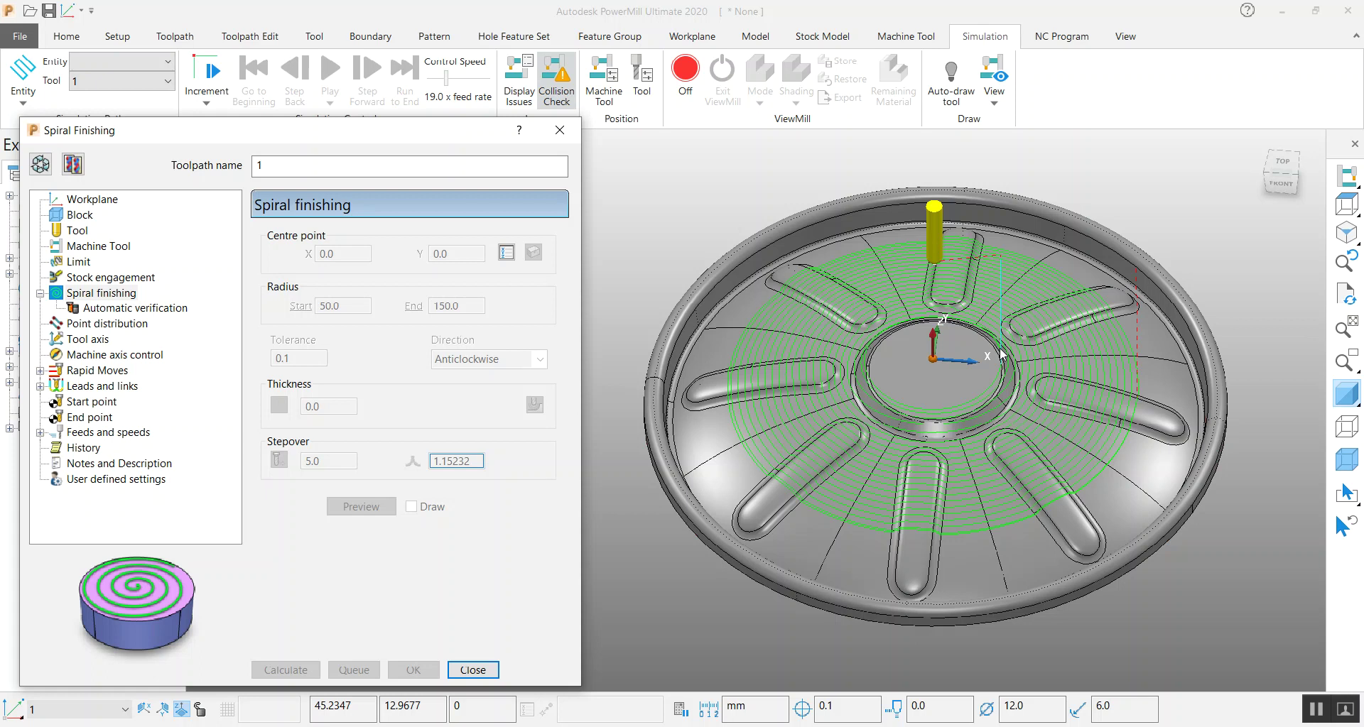
- Reduce the spiral's end radius to 100 and recalculate the toolpath
left_click(53, 165)
left_click(354, 309)
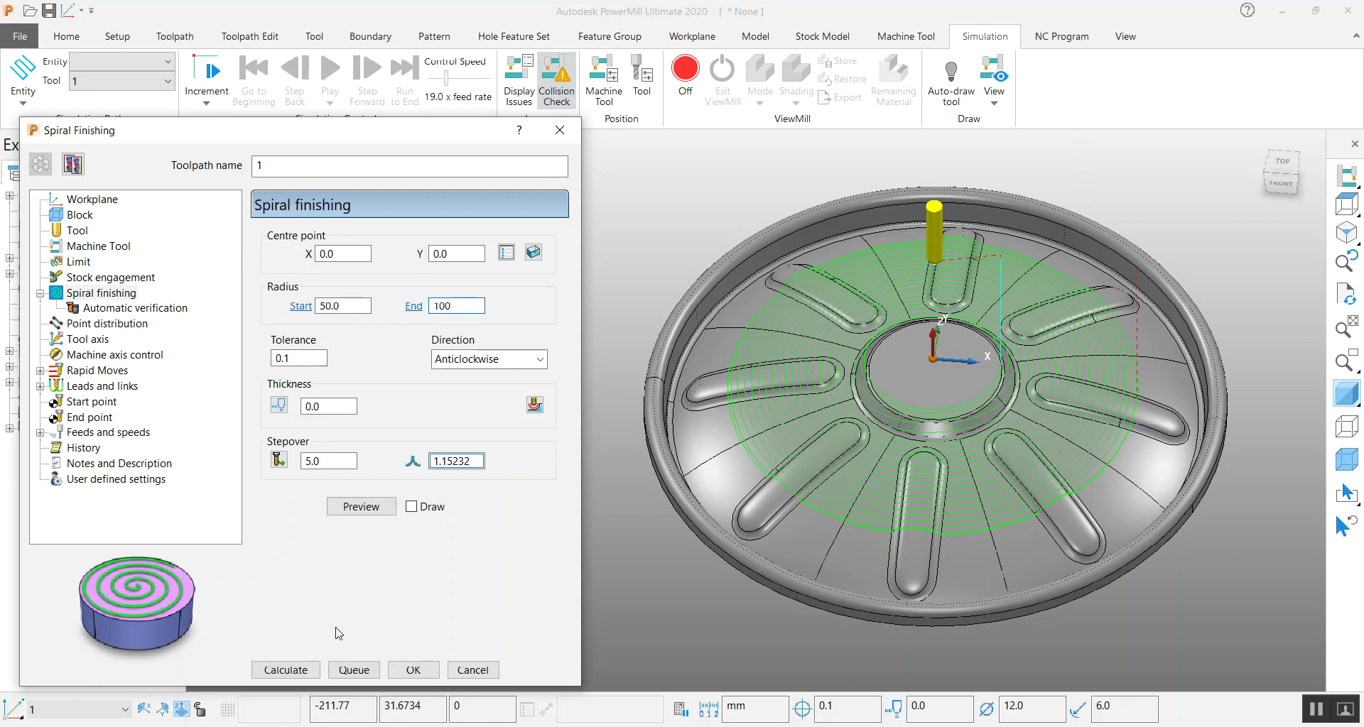
left_click(309, 671)
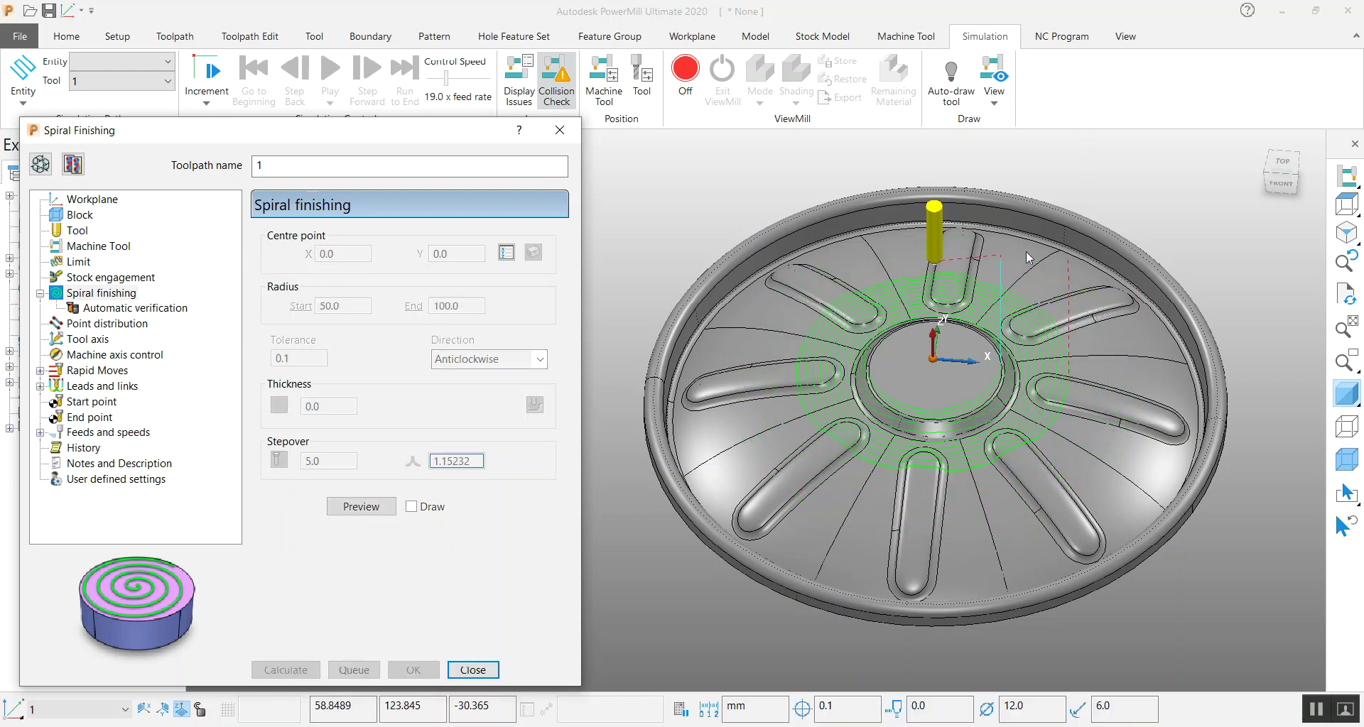
- Set the end radius to 198.90996 by measuring from the workplane origin to the outer end of the front groove, and recalculate
left_click(71, 169)
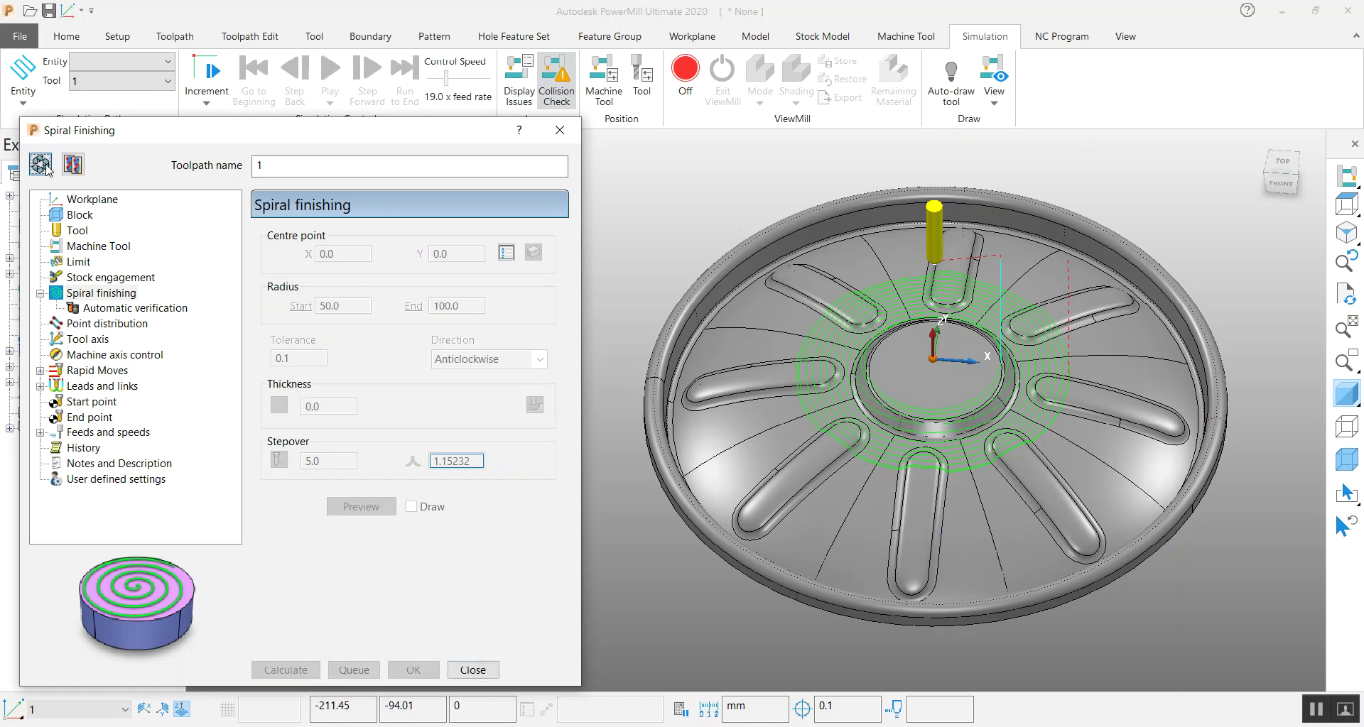
double_click(475, 305)
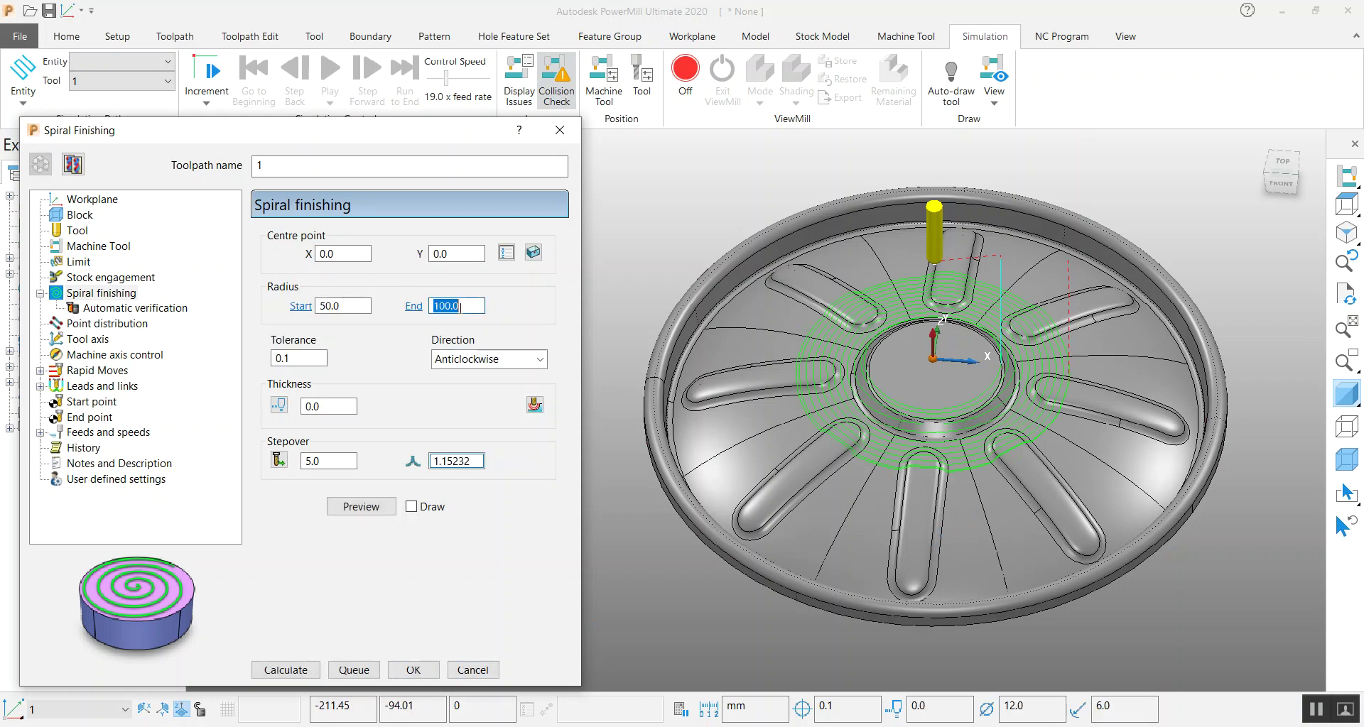
left_click(417, 310)
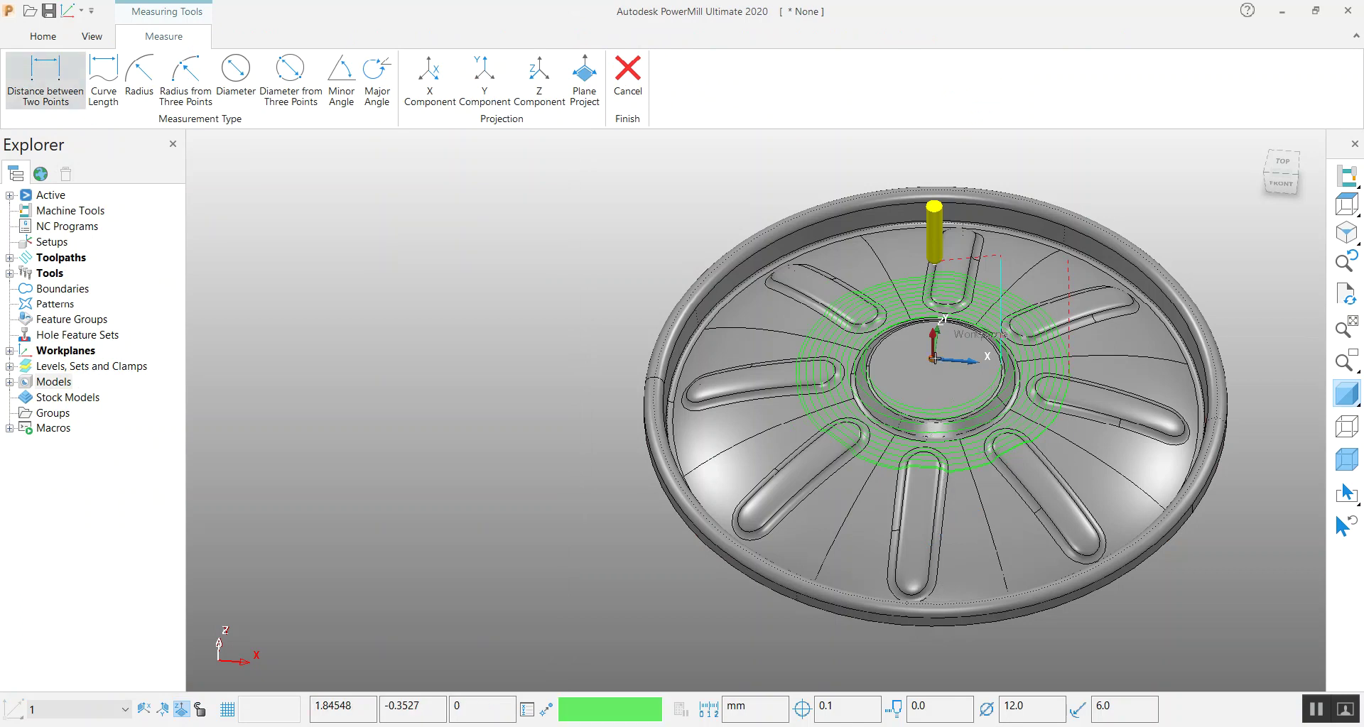
left_click(915, 594)
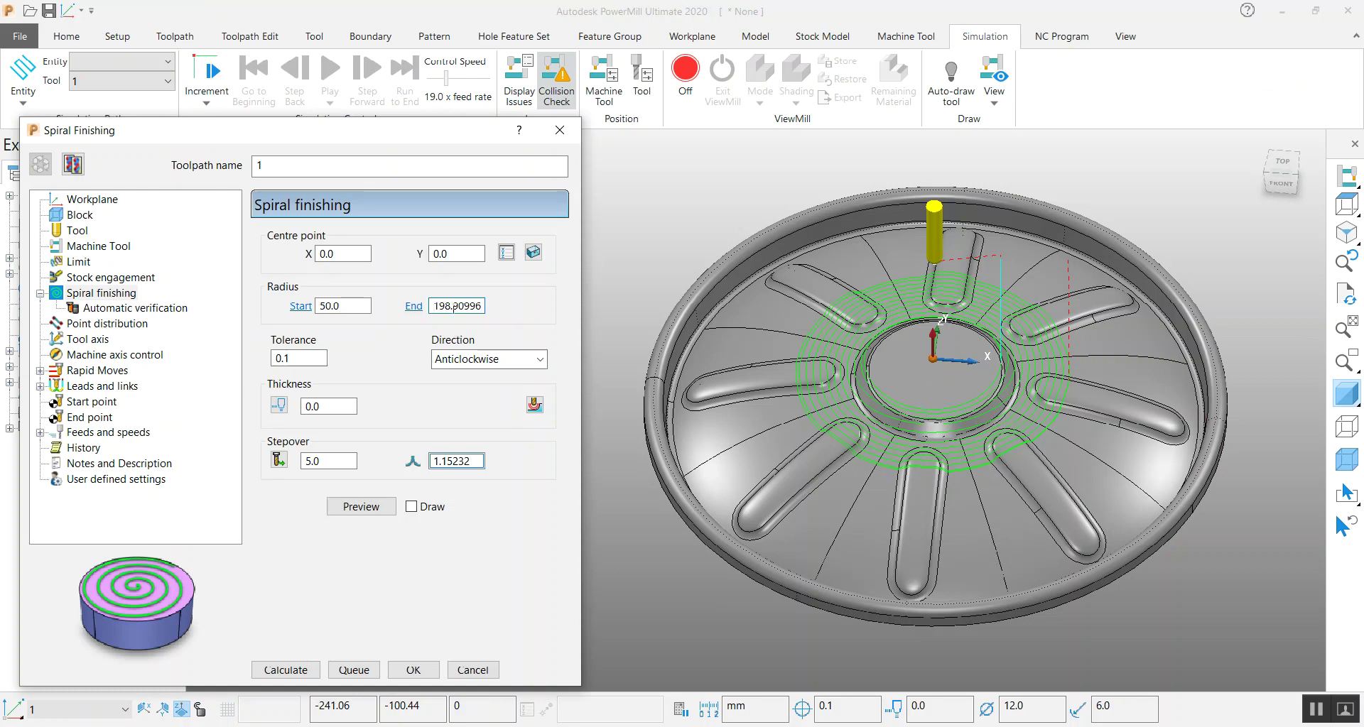
left_click(277, 670)
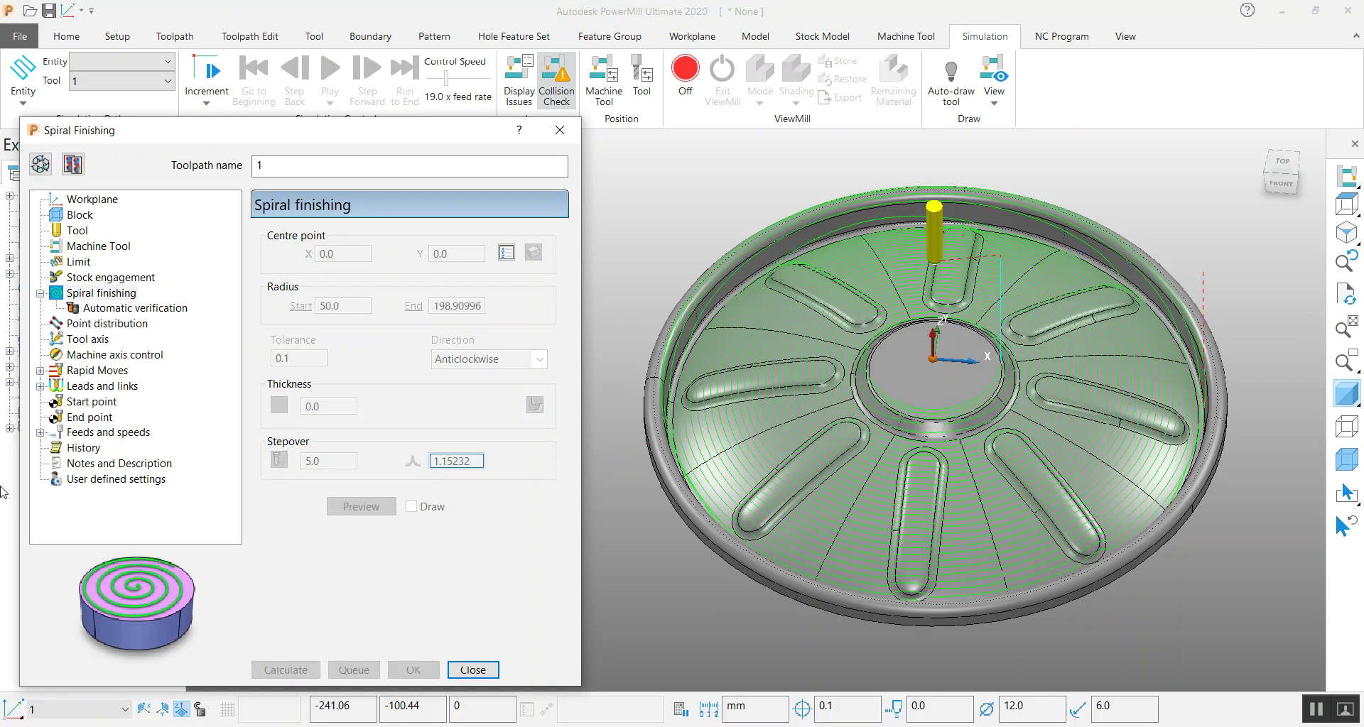
- Set the spiral's end radius to 150 and recalculate the toolpath
left_click(40, 164)
double_click(472, 306)
type("150.0")
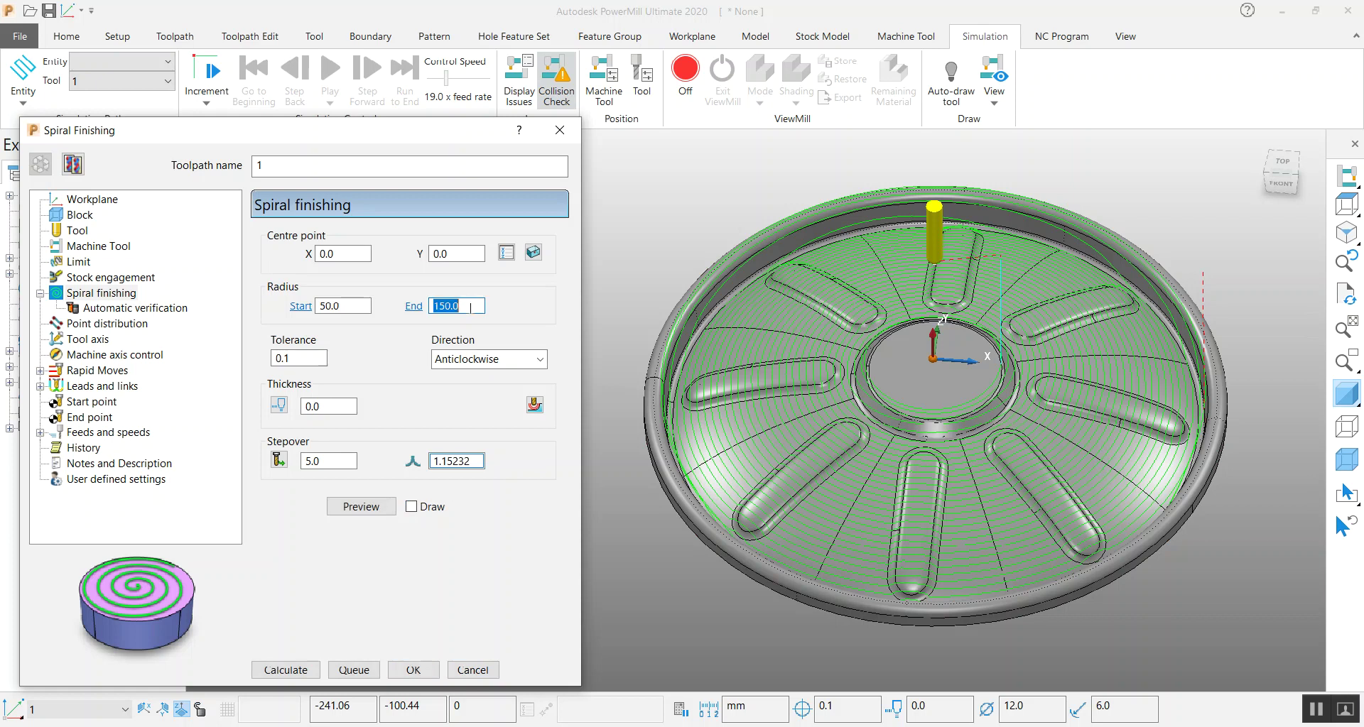
left_click(279, 671)
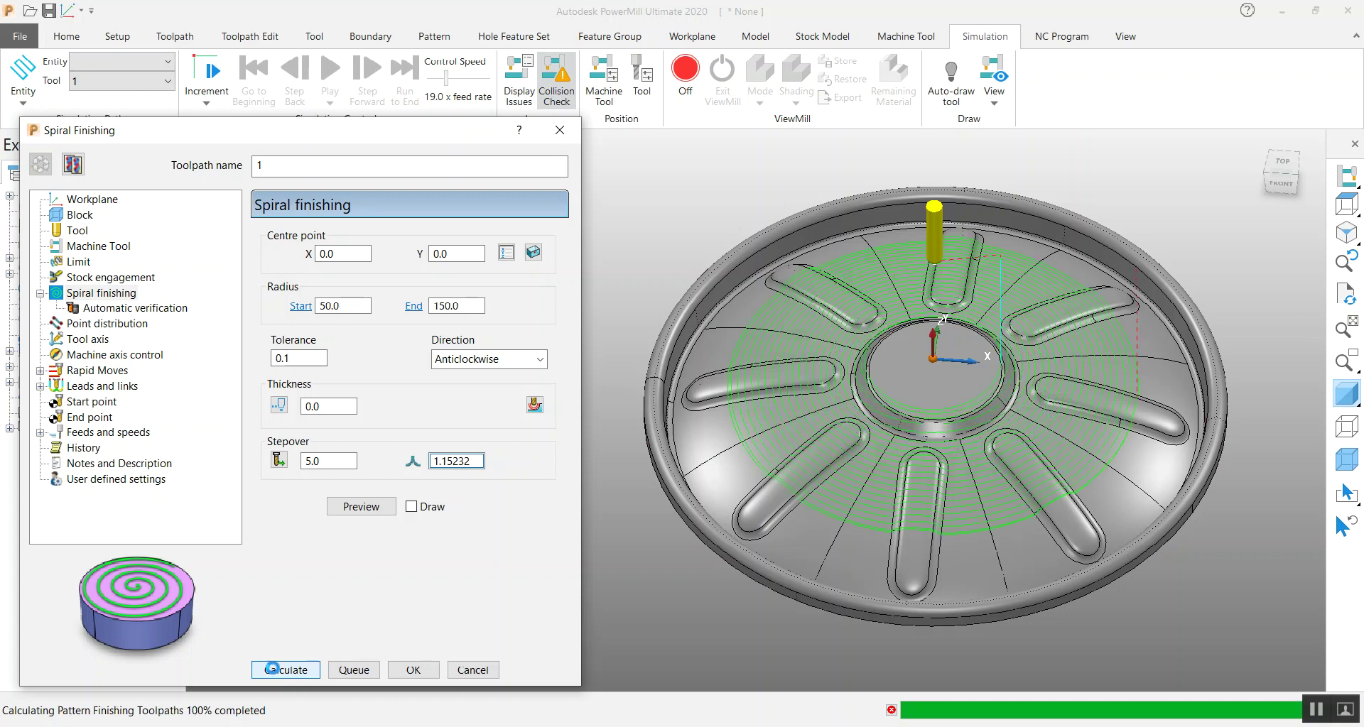
- Set the spiral's start radius to 0, recalculate the toolpath and reopen its settings for editing
left_click(40, 164)
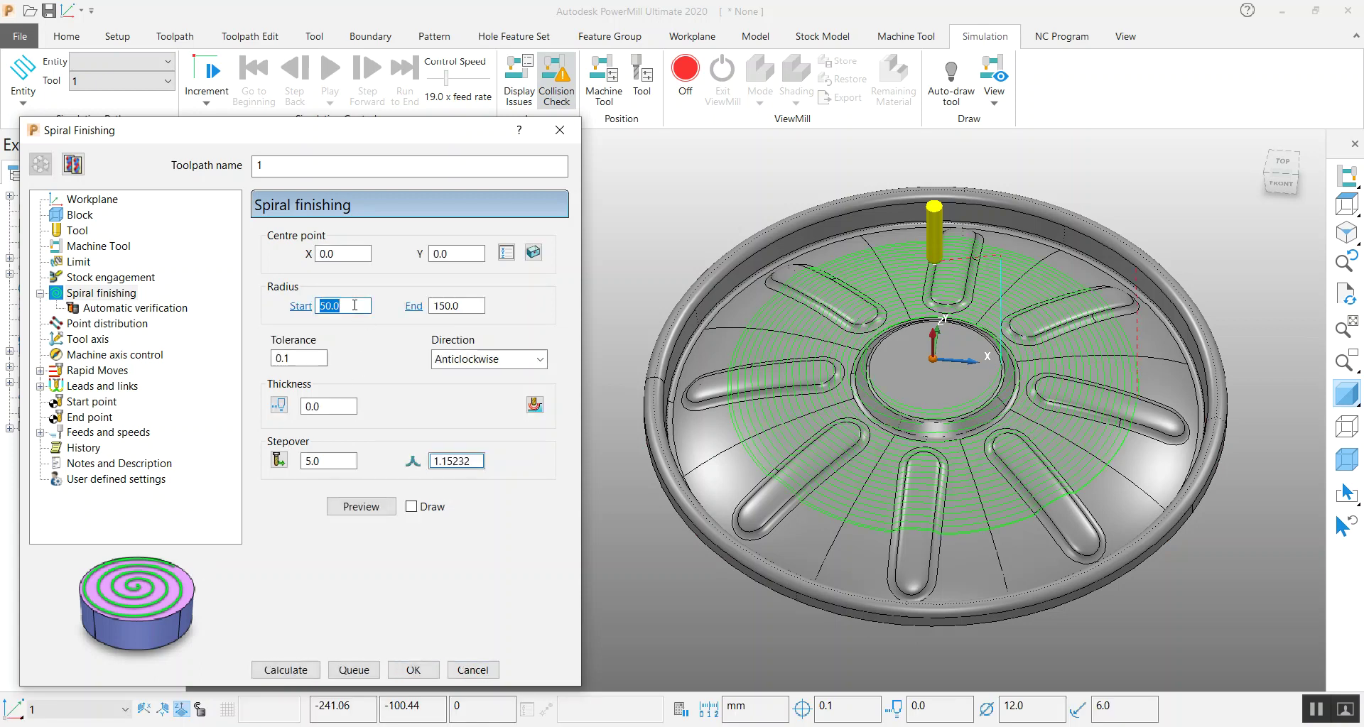
left_click(296, 671)
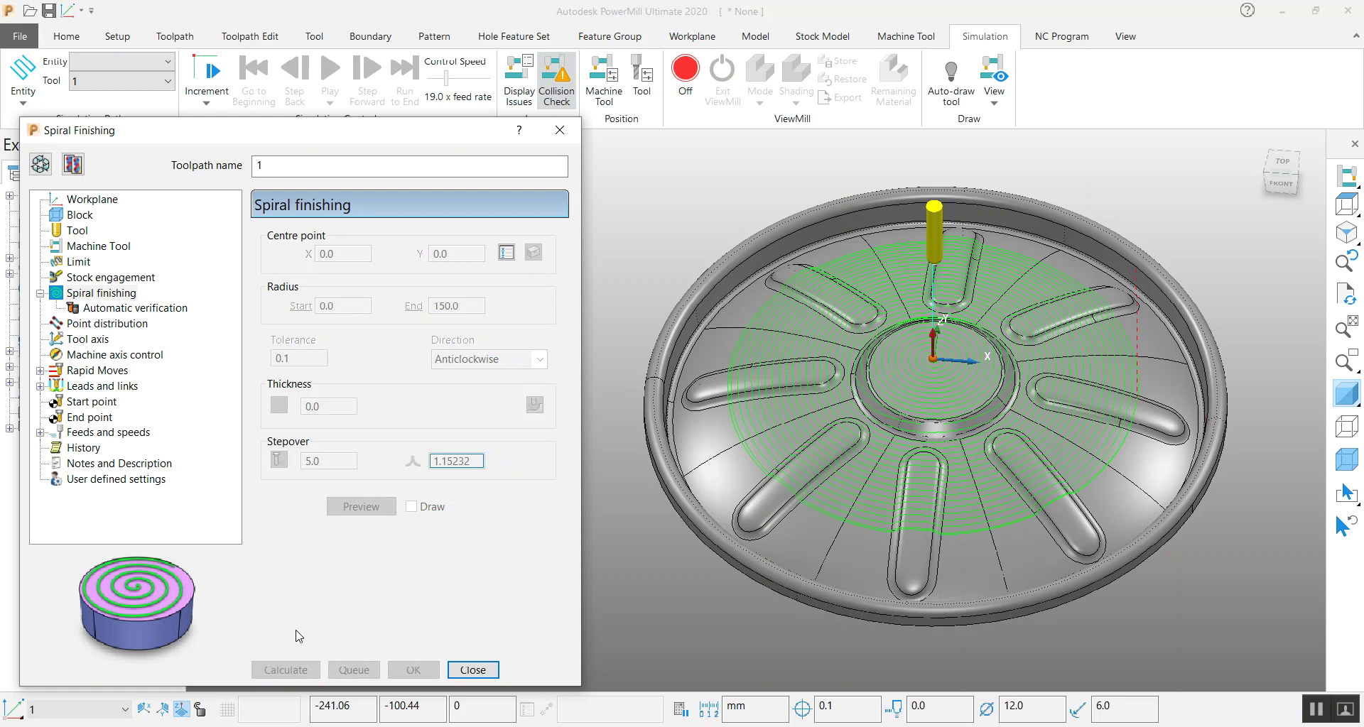
left_click(40, 164)
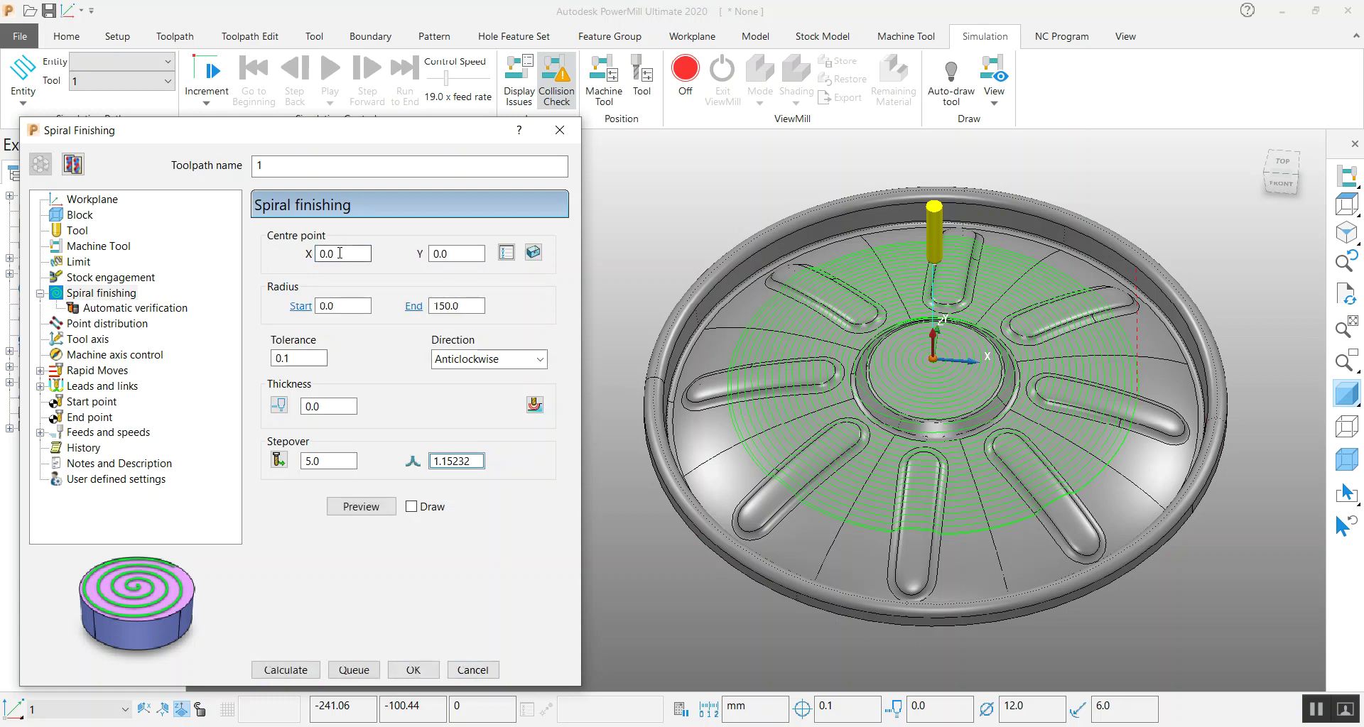
middle_click_drag(893, 358, 945, 355)
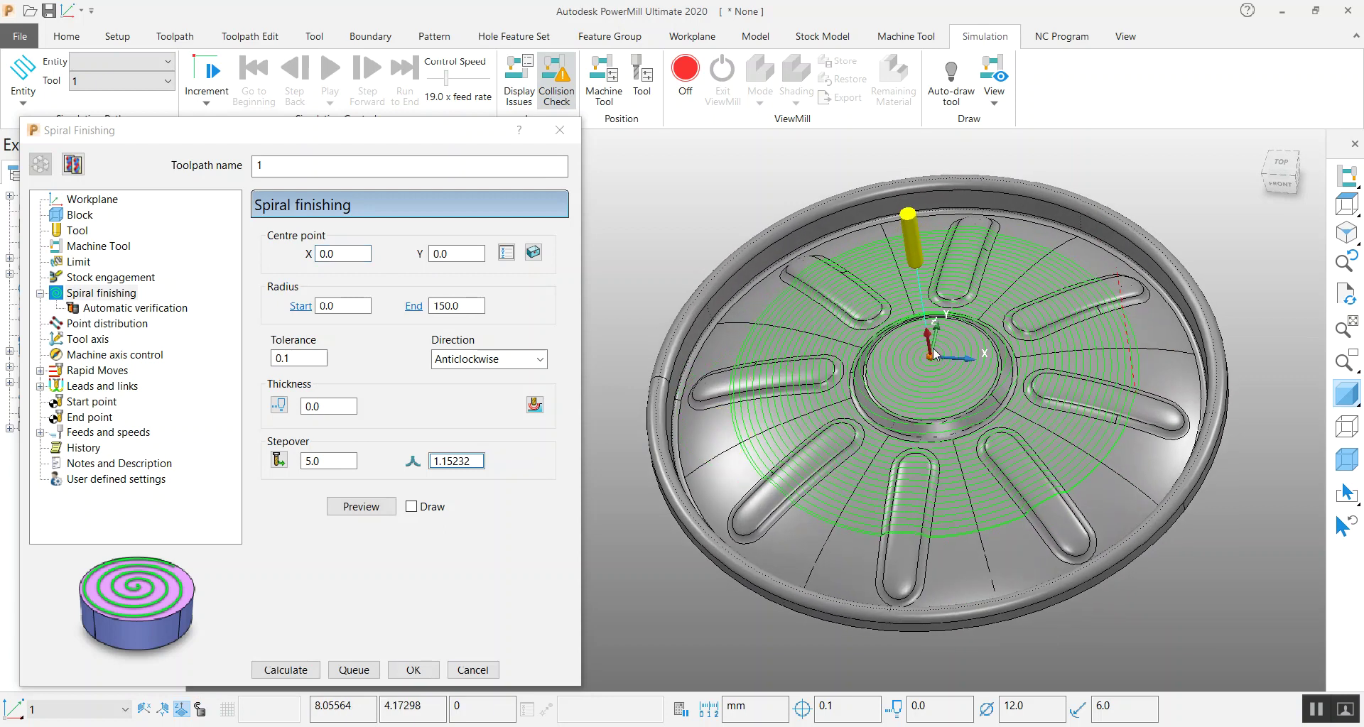
- Set the spiral's centre point to X 15, recalculate the toolpath and view it from the top
left_click(342, 255)
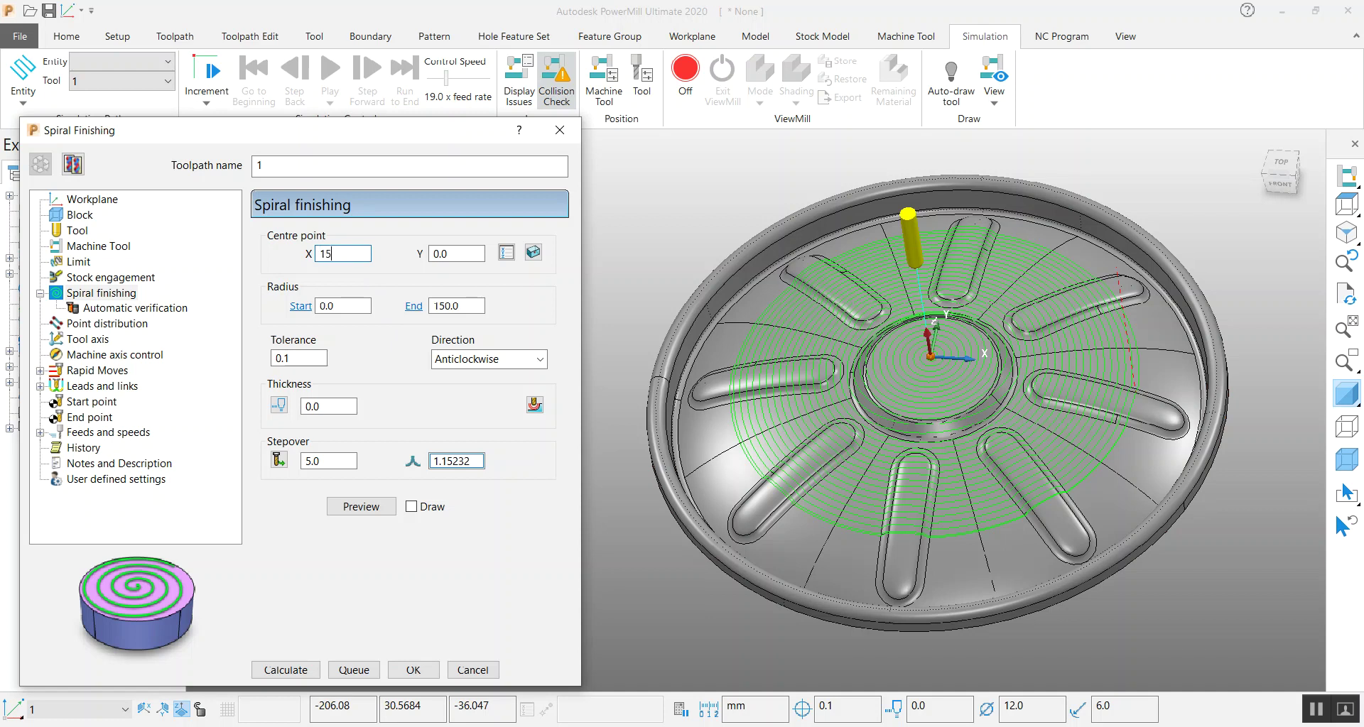
type("15")
left_click(445, 253)
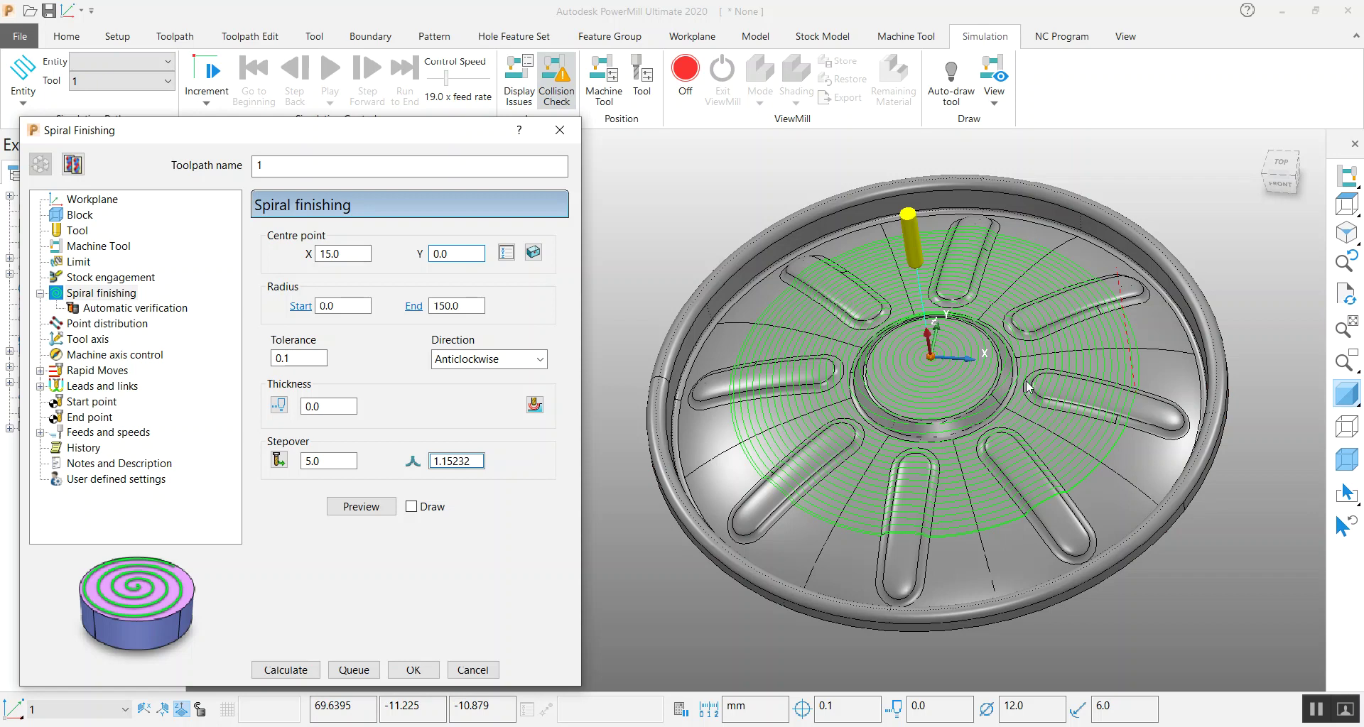
left_click(292, 670)
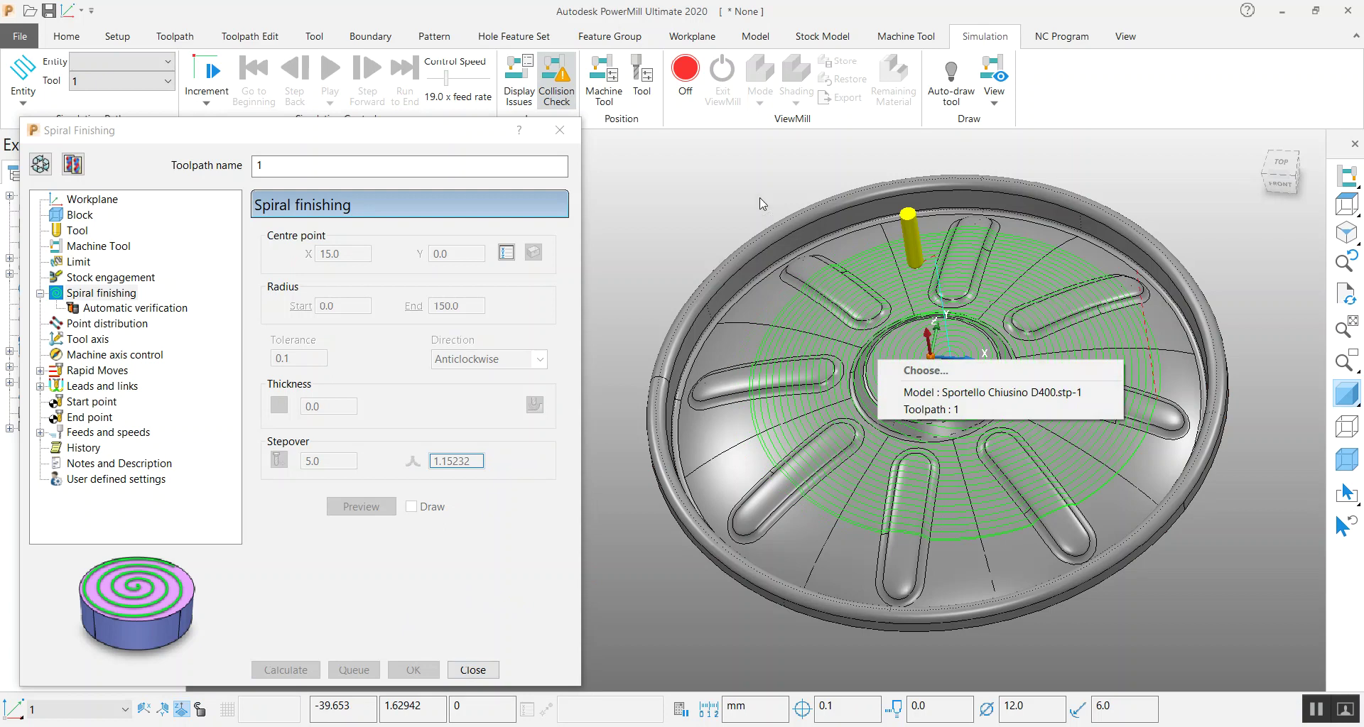
left_click(1281, 163)
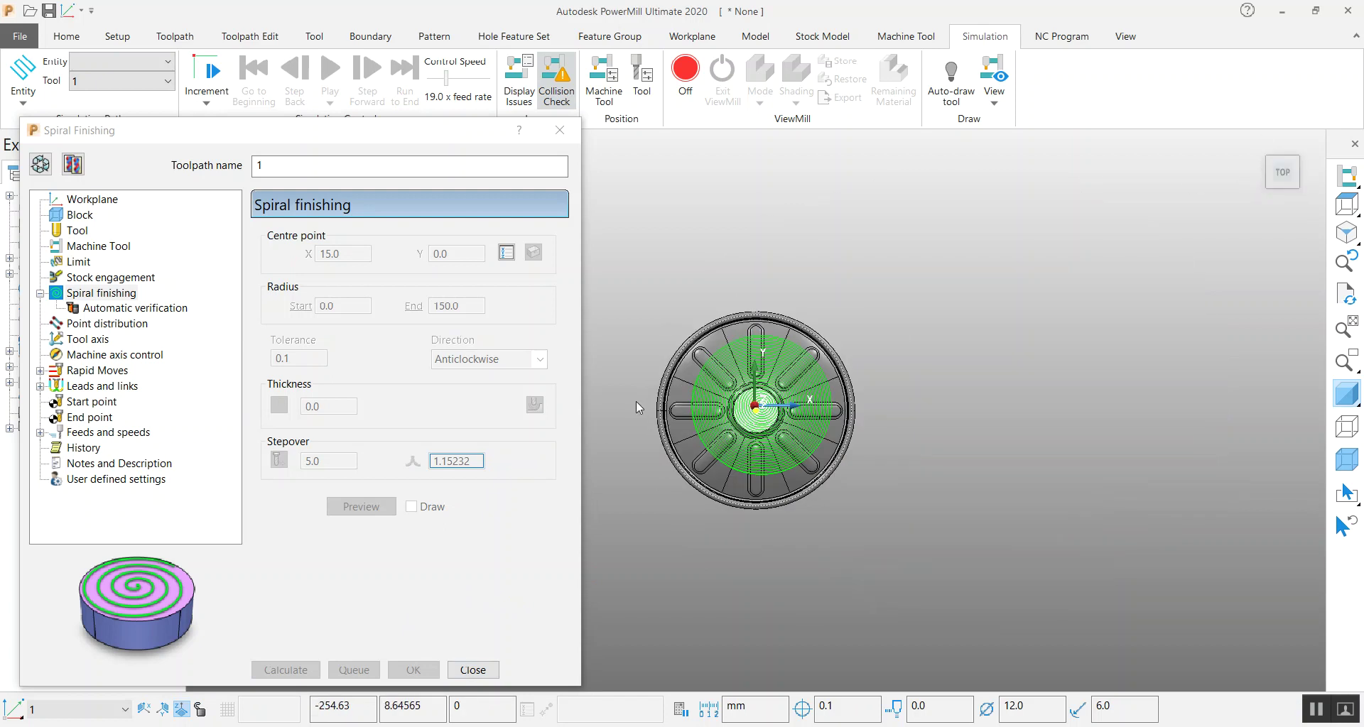
scroll(814, 417, "up", 2)
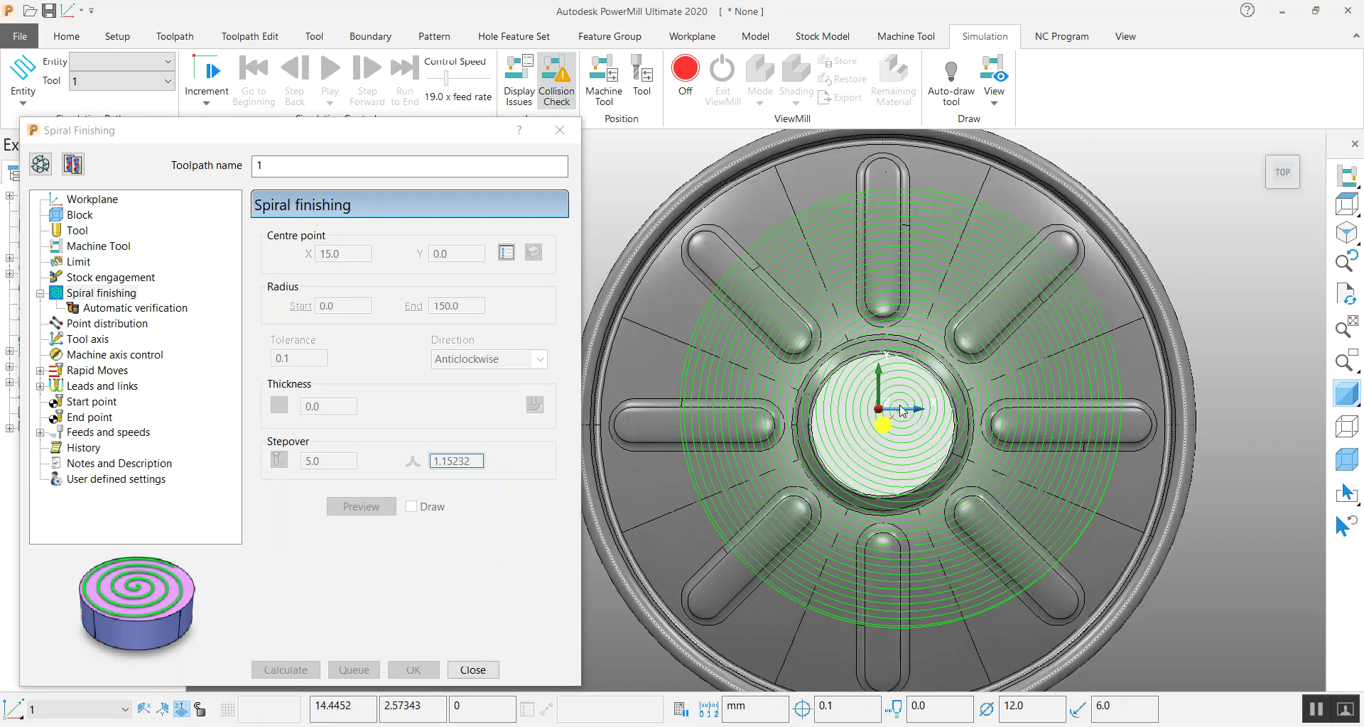
- Reopen the toolpath for editing, set the spiral's centre point to X 25 and recalculate
left_click(72, 164)
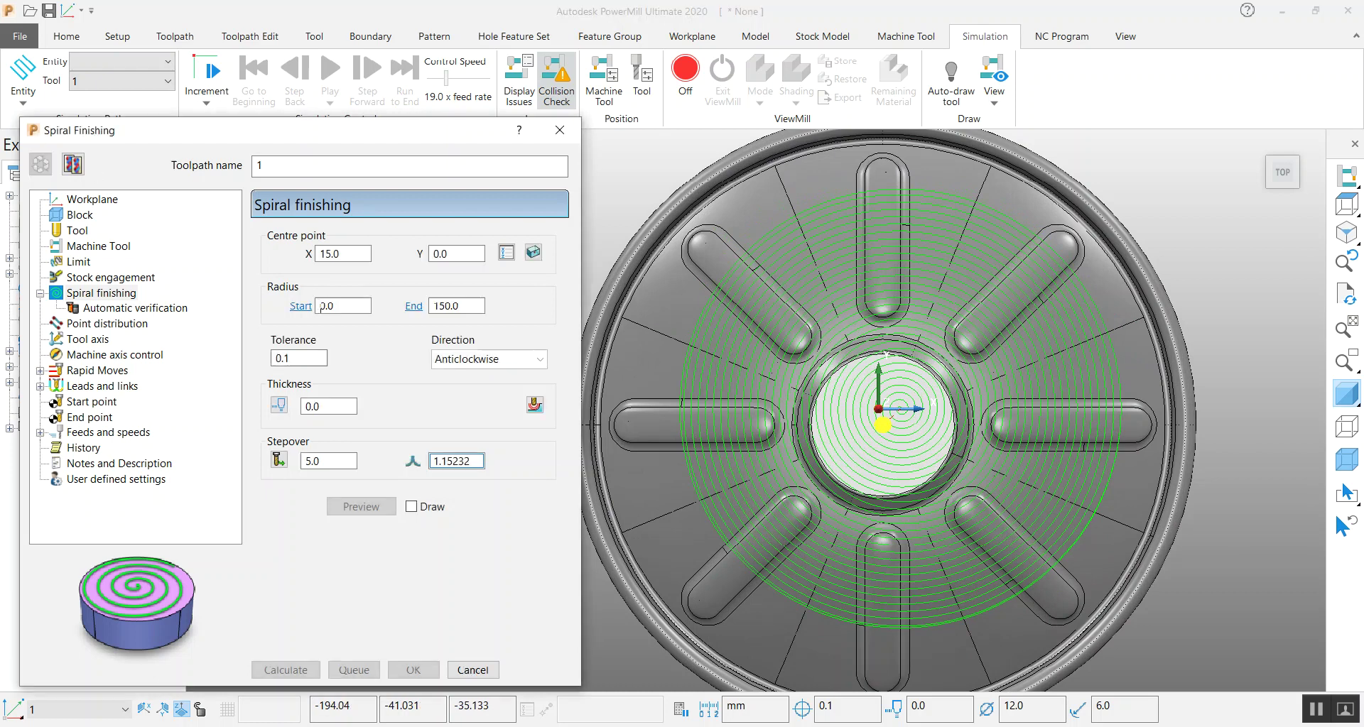
double_click(358, 254)
type("25")
left_click(277, 671)
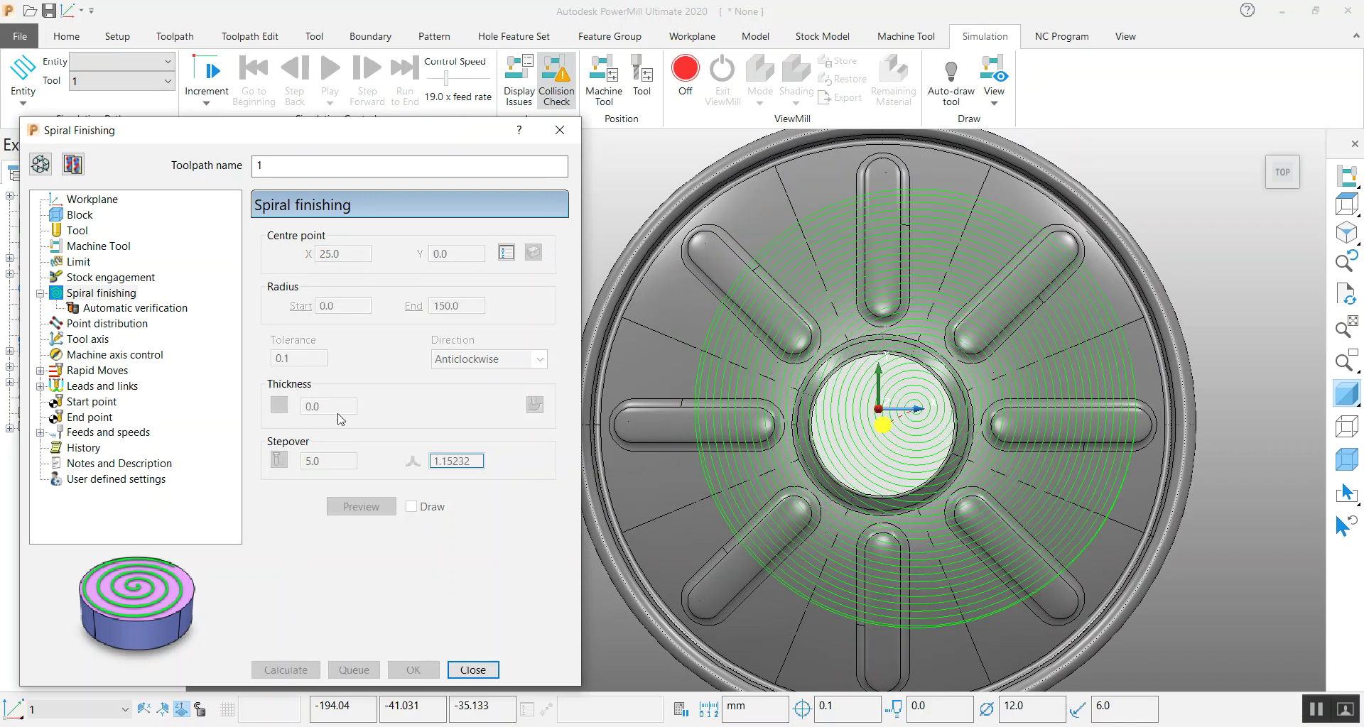
- Set the centre point's Y to 50, recalculate the toolpath and inspect the shifted spiral on the cover
left_click(41, 164)
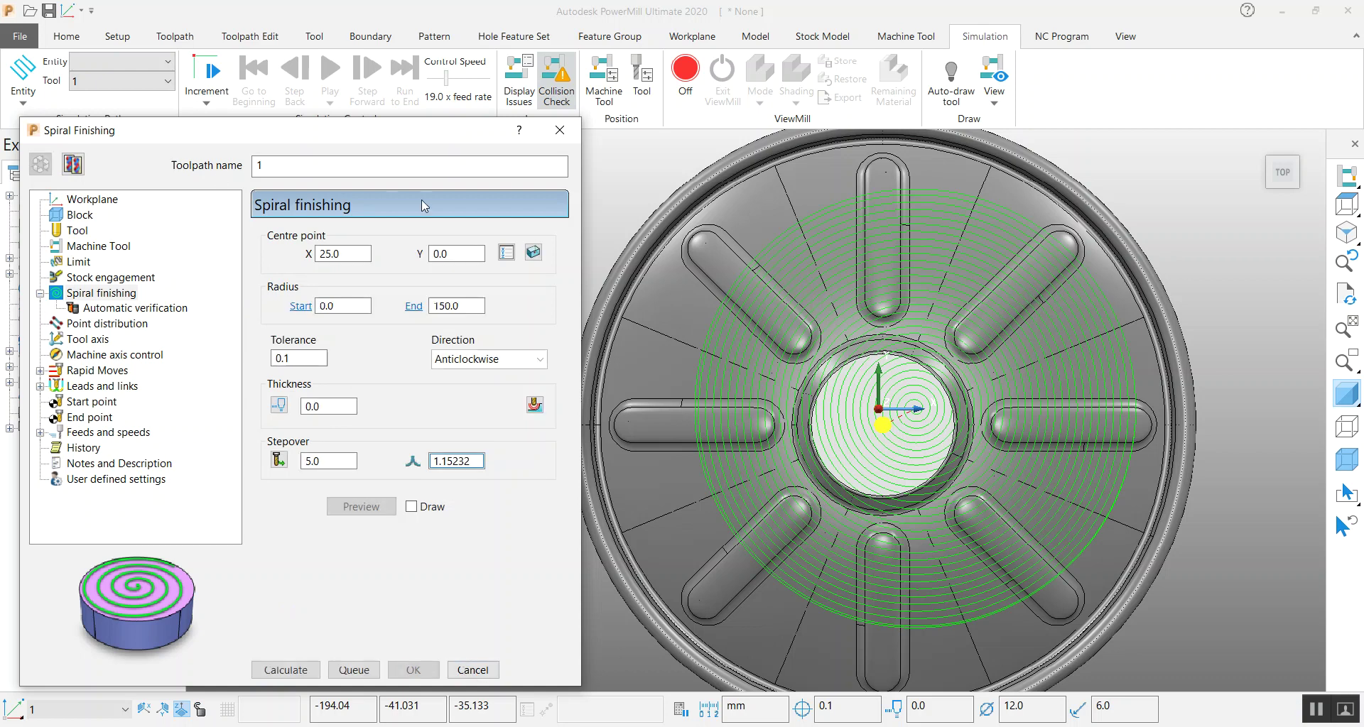
double_click(458, 254)
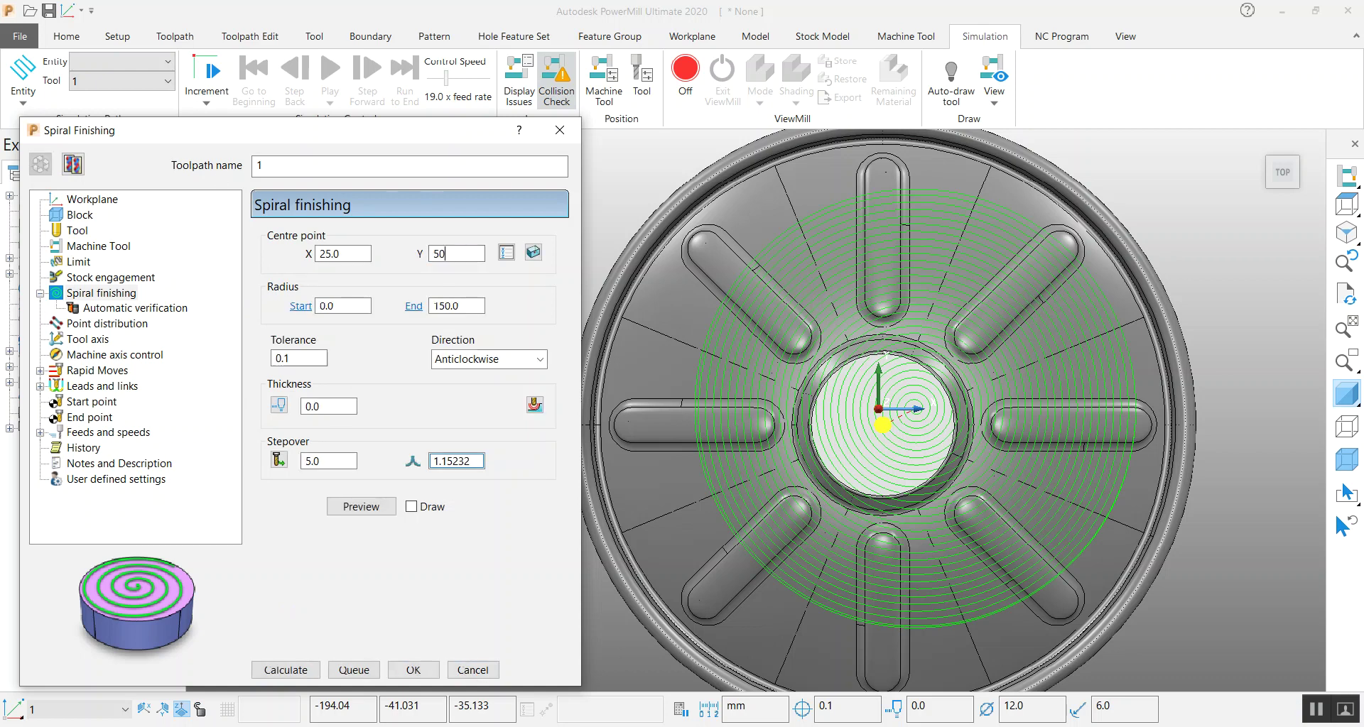
type("50")
left_click(285, 671)
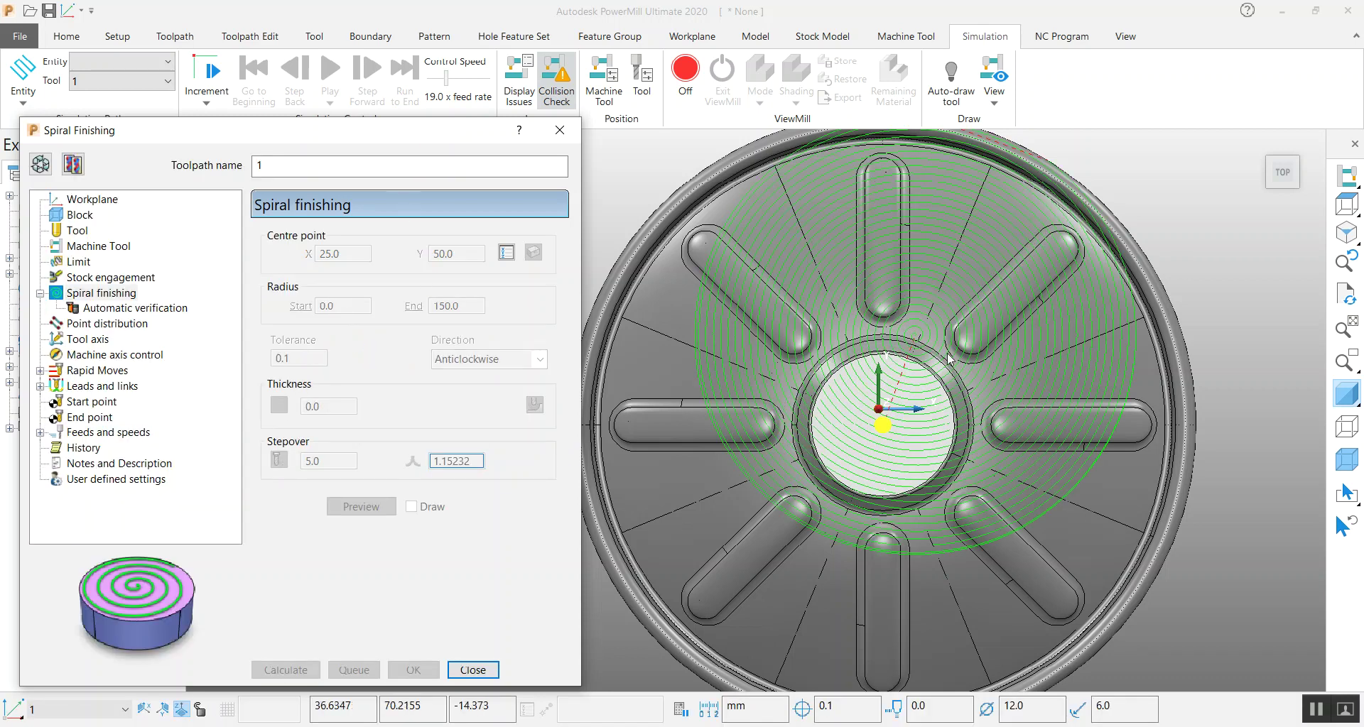
scroll(908, 323, "down", 2)
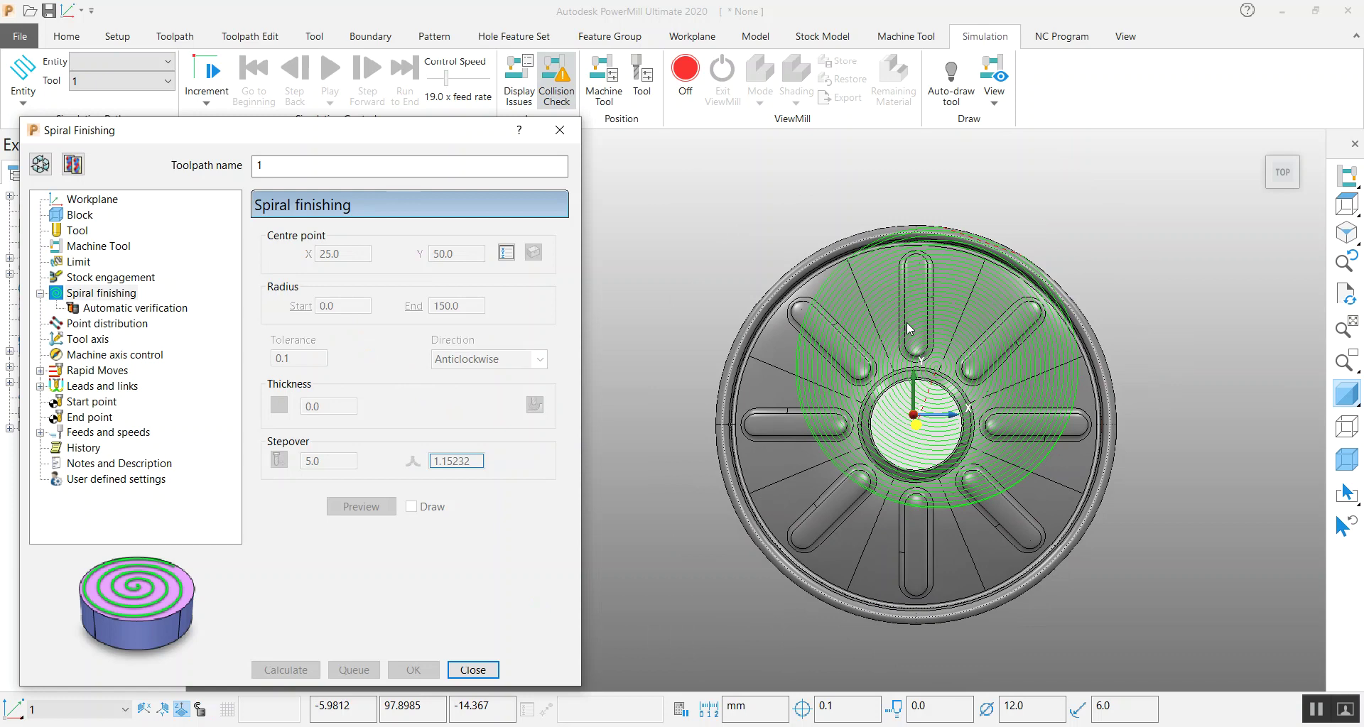
scroll(941, 435, "up", 2)
middle_click_drag(922, 419, 1054, 383)
scroll(995, 348, "down", 3)
middle_click_drag(974, 483, 985, 380)
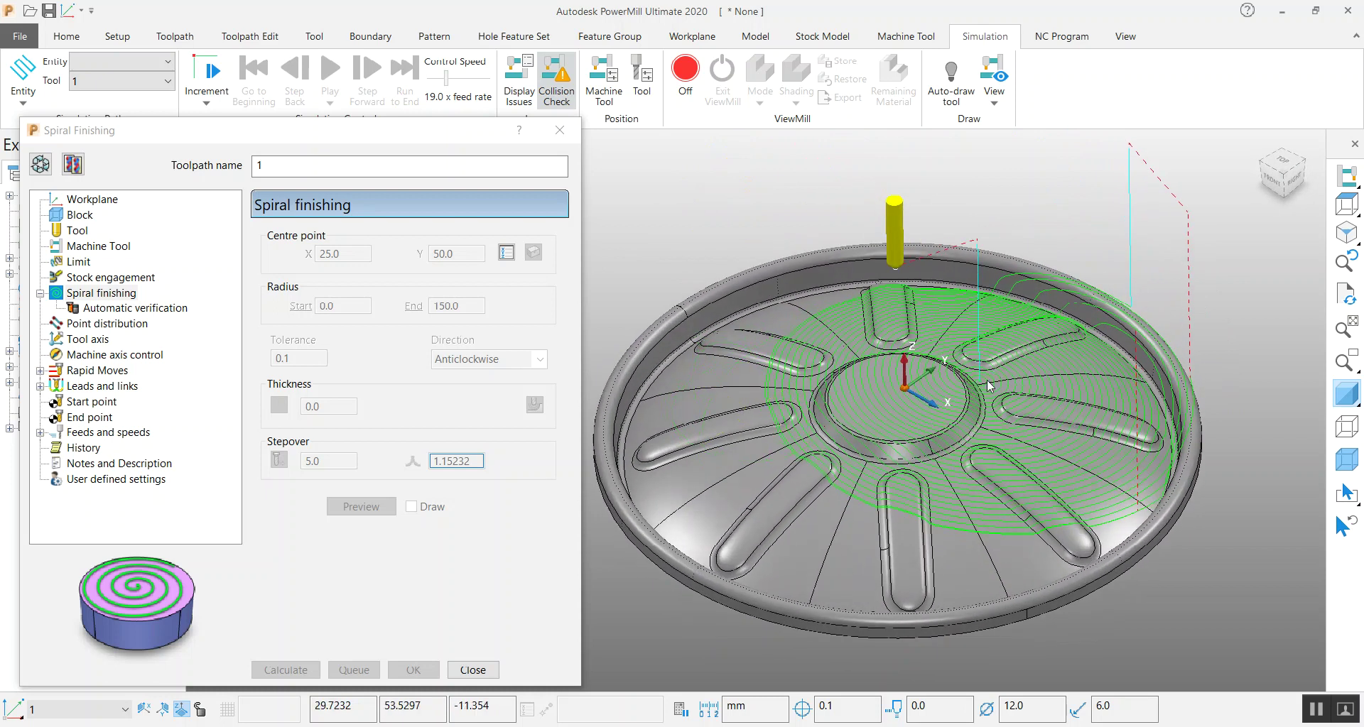
- Reset the spiral's centre point to X 0 and Y 0 and recalculate the toolpath
left_click(41, 166)
left_click(455, 305)
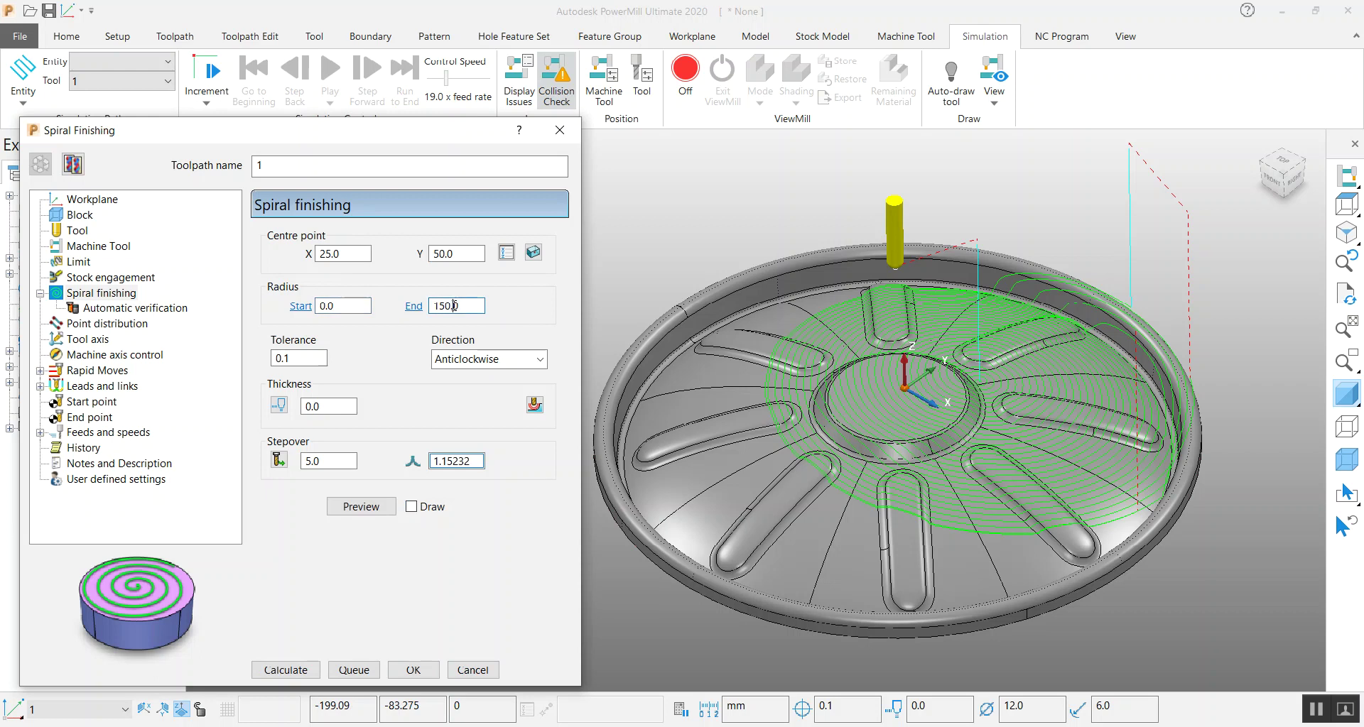
left_click(353, 256)
left_click(279, 676)
left_click(278, 672)
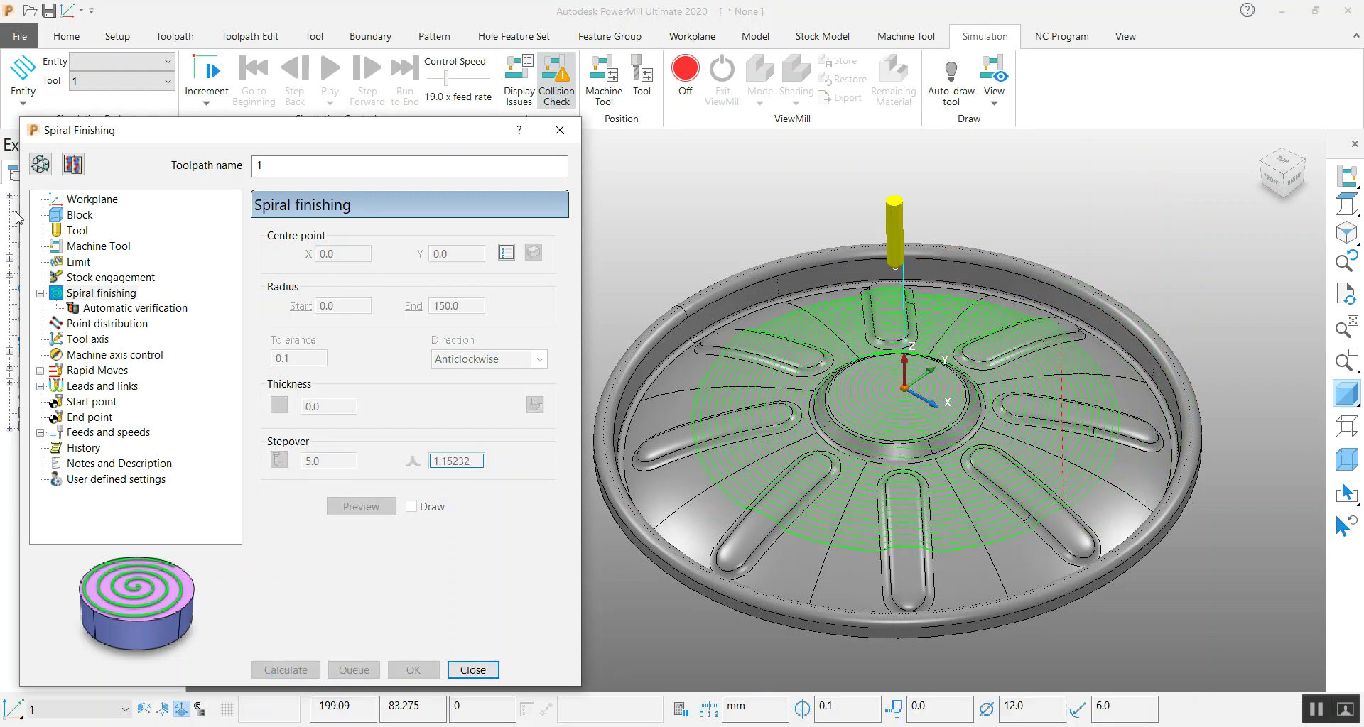
- Set the spiral's stepover to 1.0, recalculate the toolpath and inspect the pass spacing
left_click(40, 165)
double_click(331, 406)
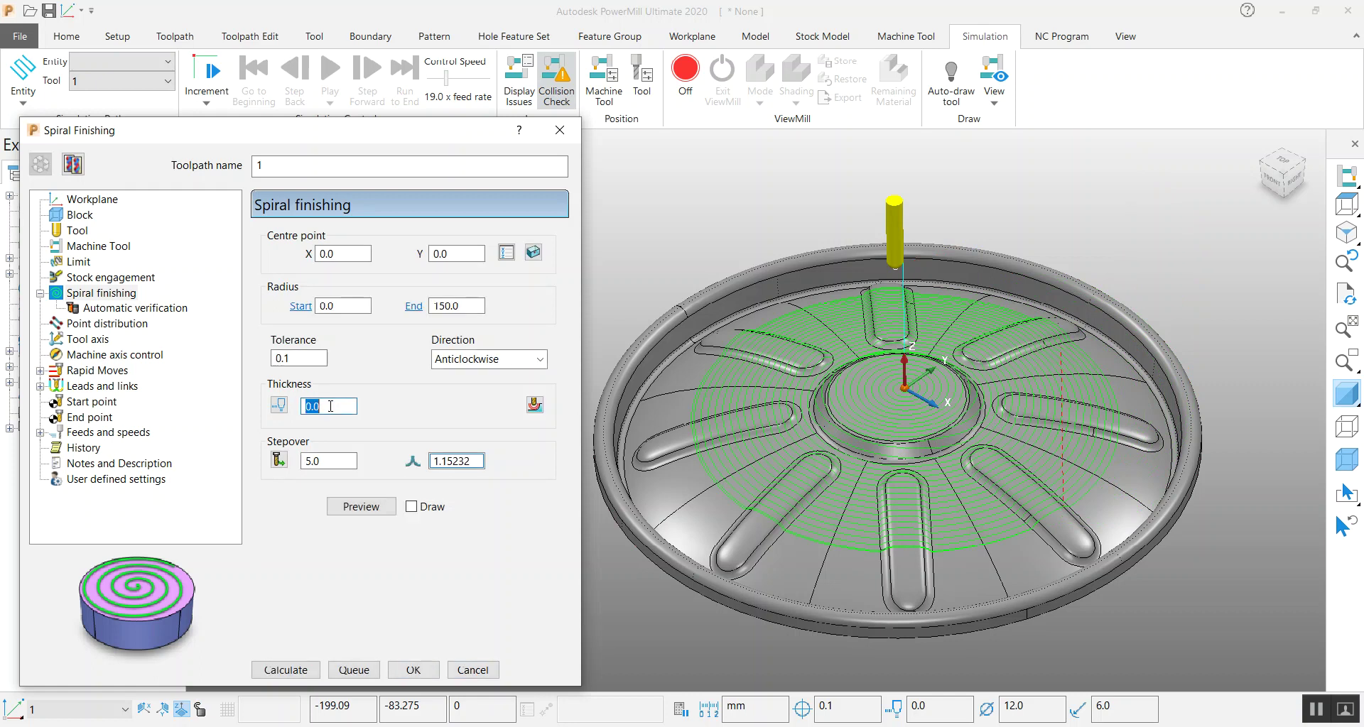
double_click(339, 460)
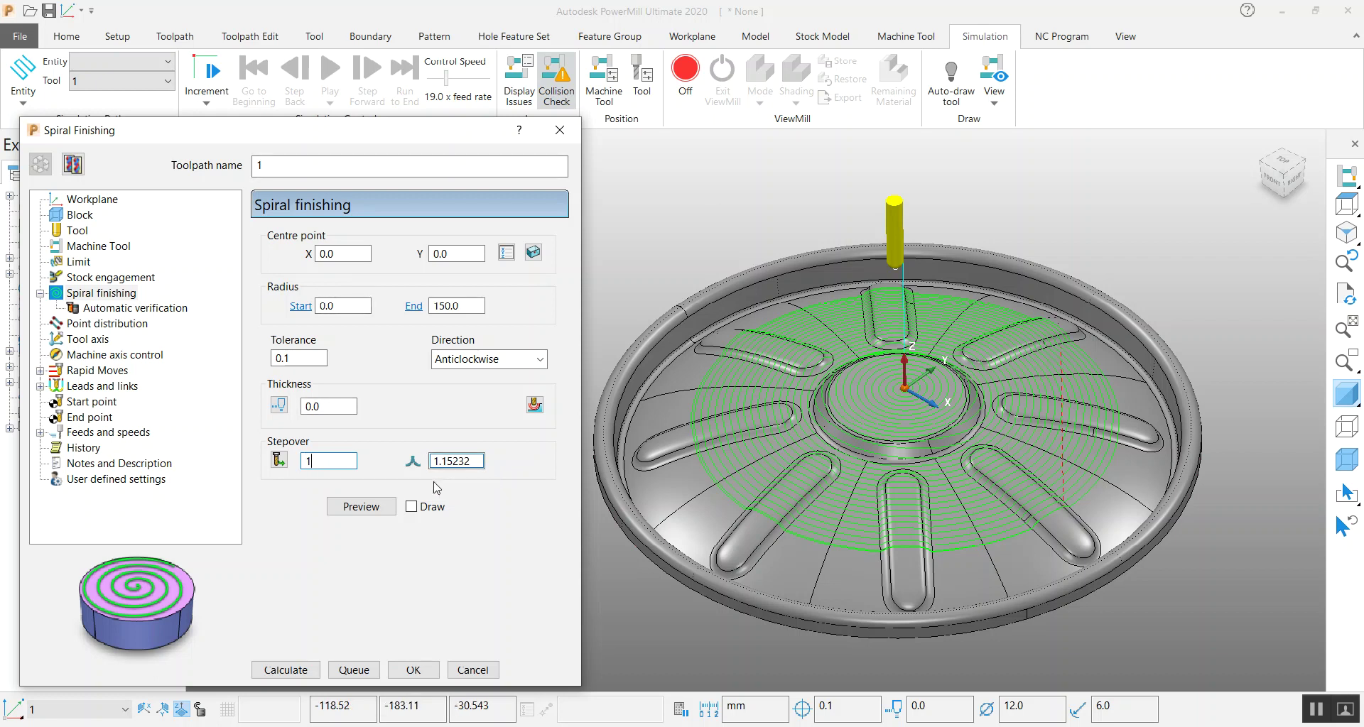
left_click(305, 670)
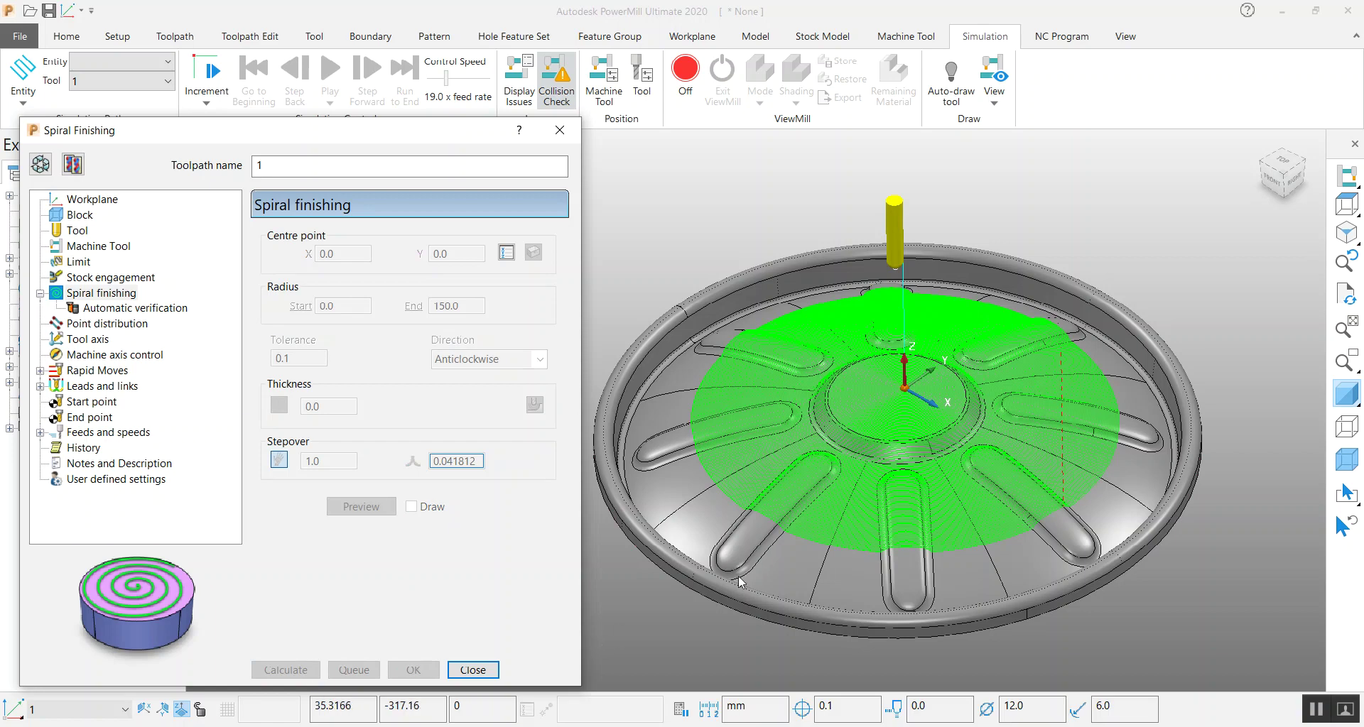
scroll(827, 465, "up", 3)
scroll(791, 486, "down", 1)
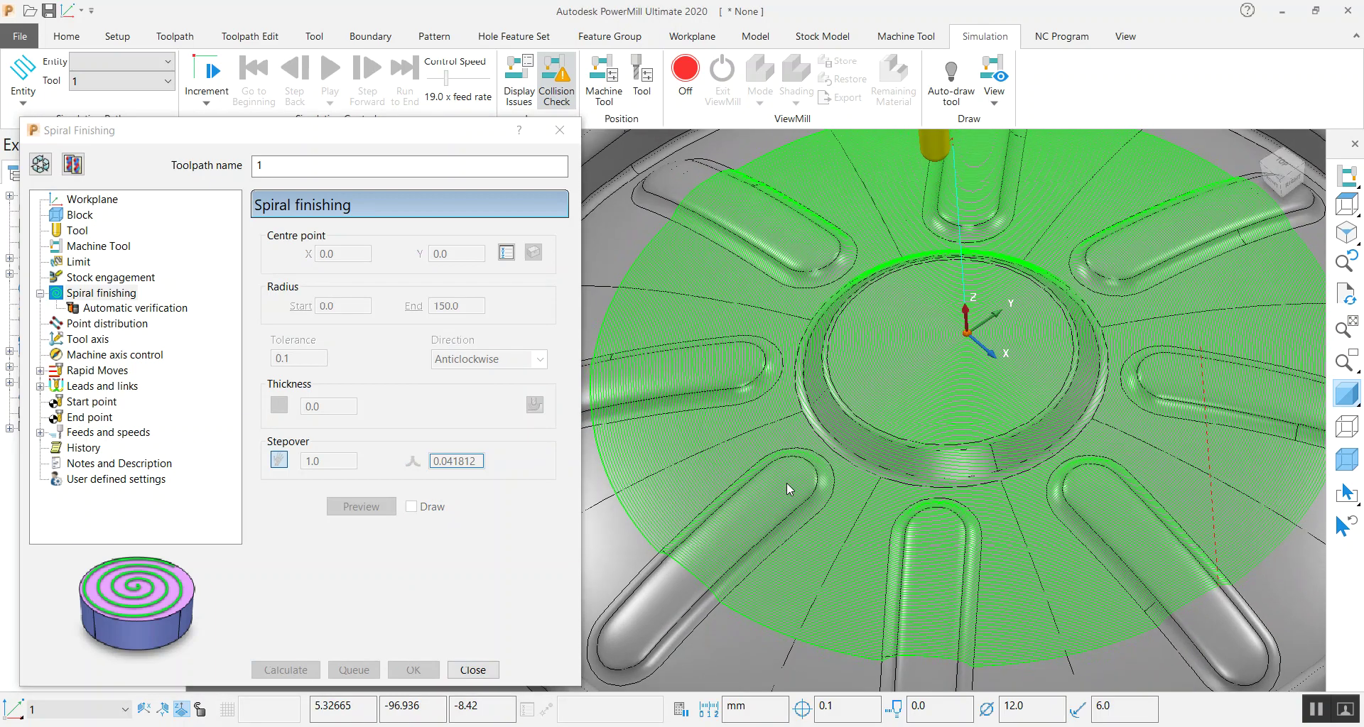
scroll(905, 382, "down", 2)
middle_click_drag(904, 382, 952, 323)
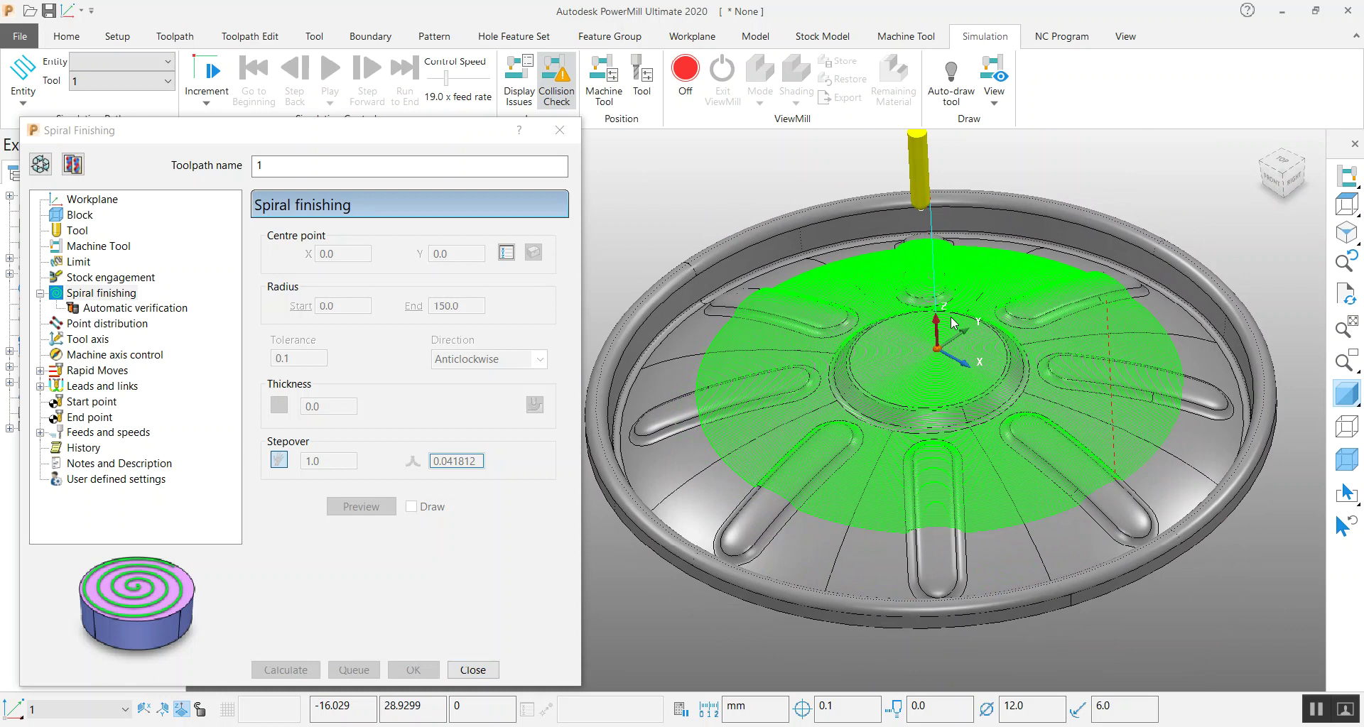
scroll(916, 320, "down", 1)
scroll(900, 316, "up", 2)
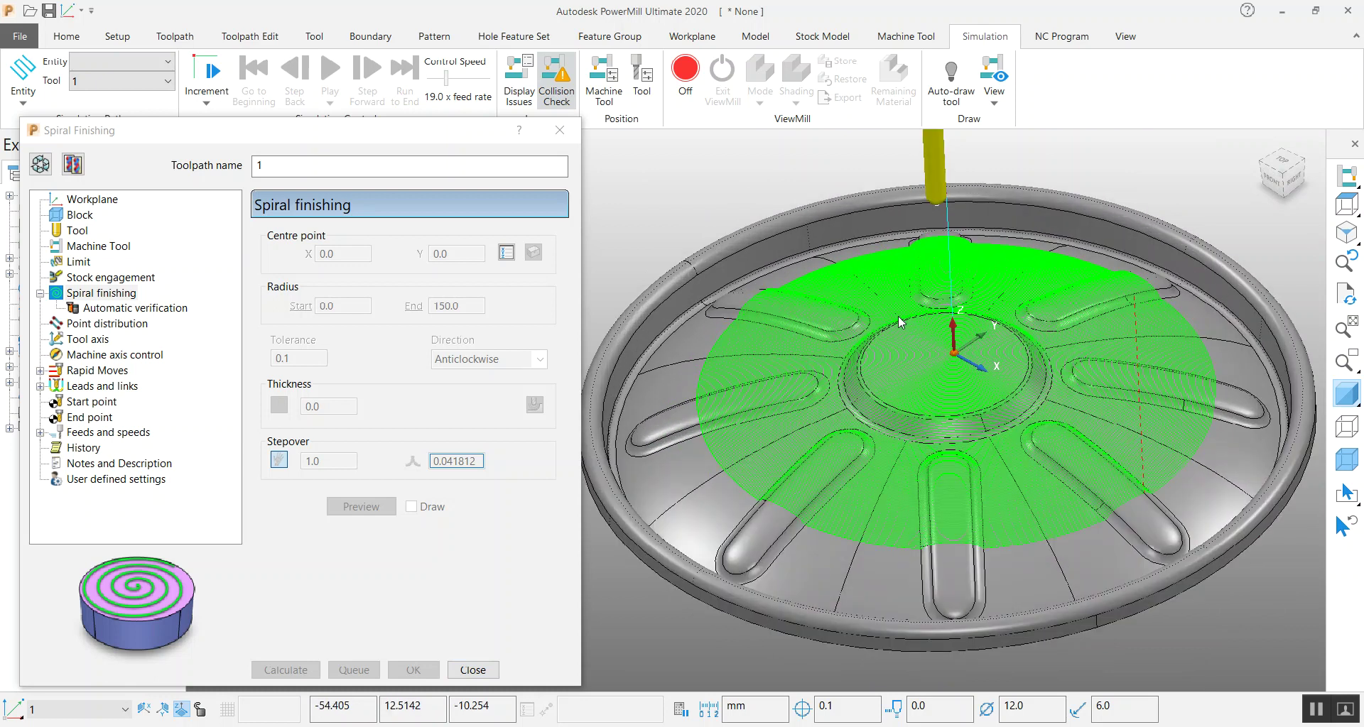
- Set the toolpath's first-choice link to On surface, recalculate and inspect the link moves
left_click(40, 165)
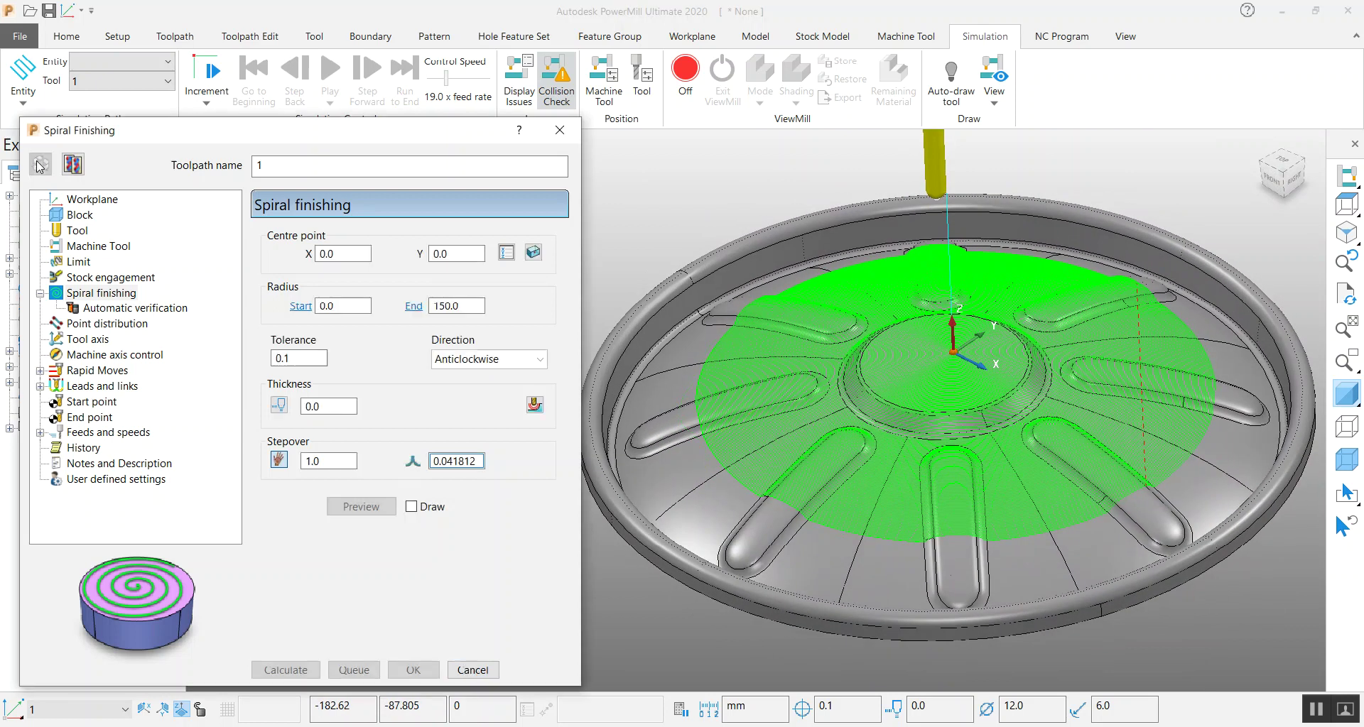
left_click(40, 388)
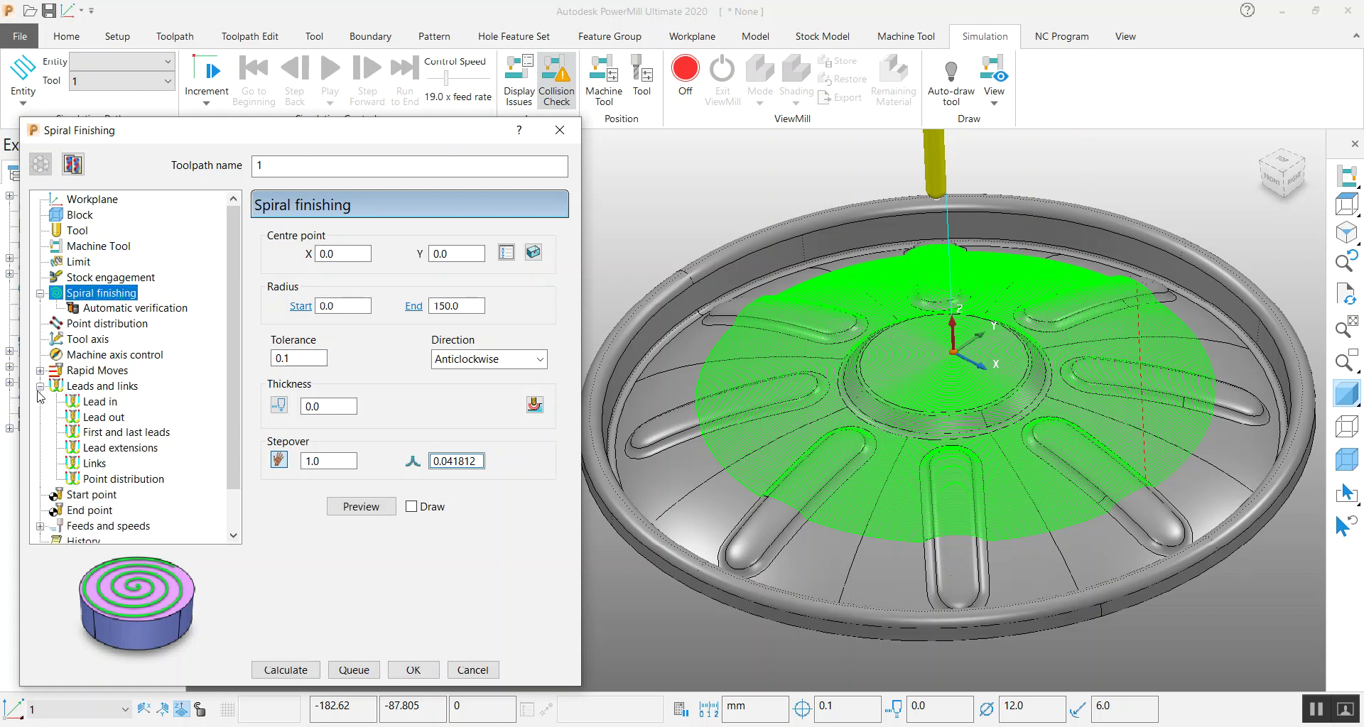
left_click(95, 464)
left_click(468, 246)
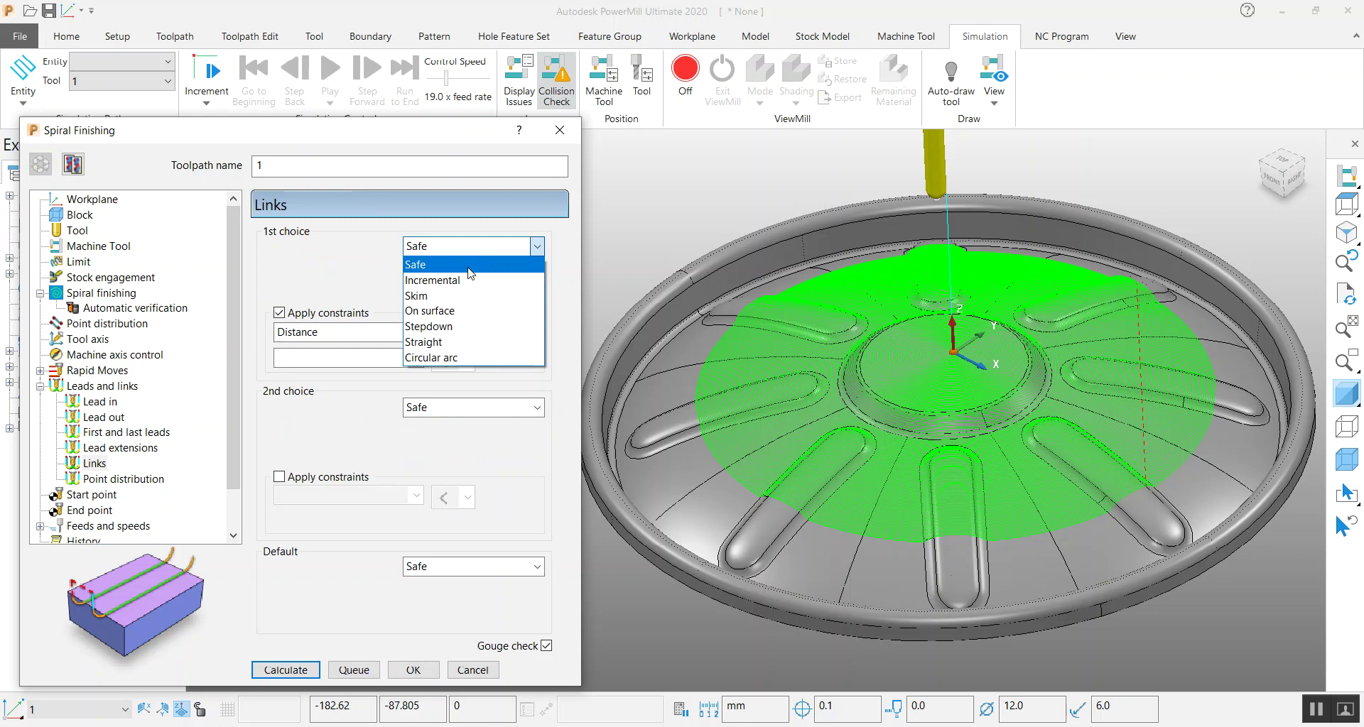
left_click(461, 310)
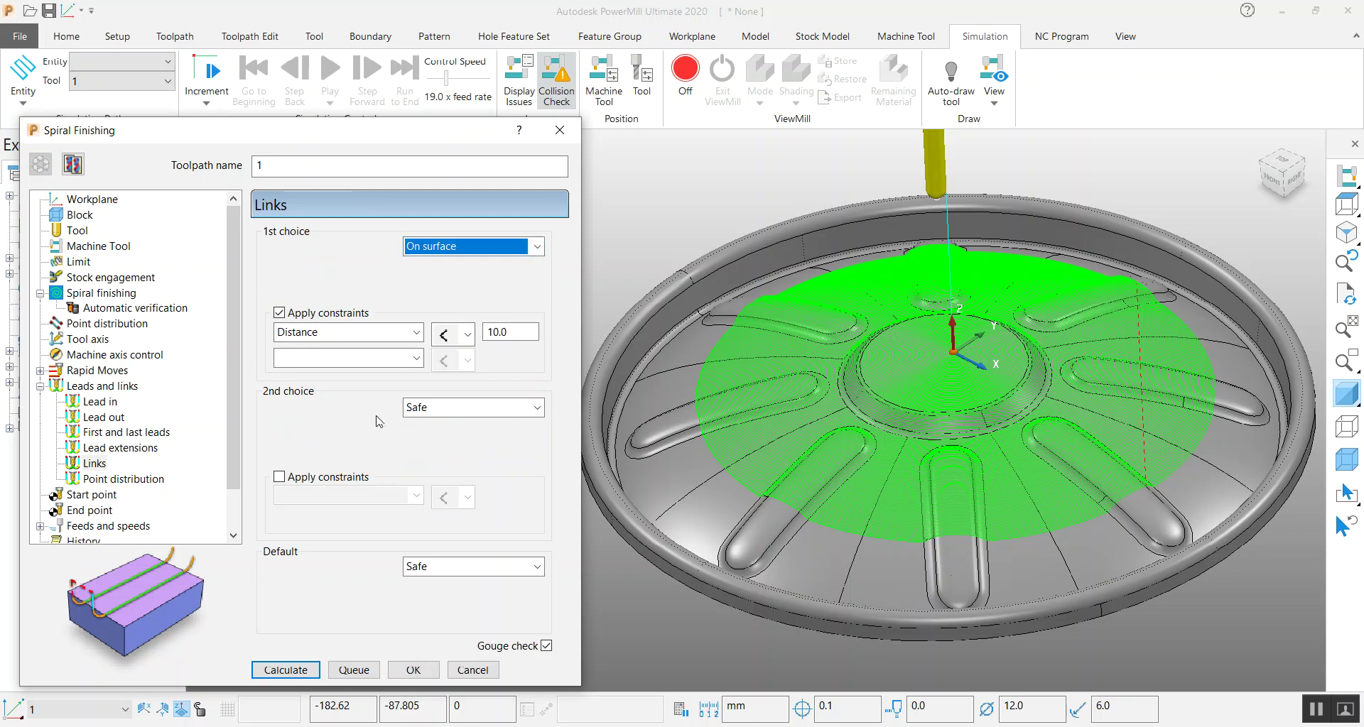
left_click(290, 671)
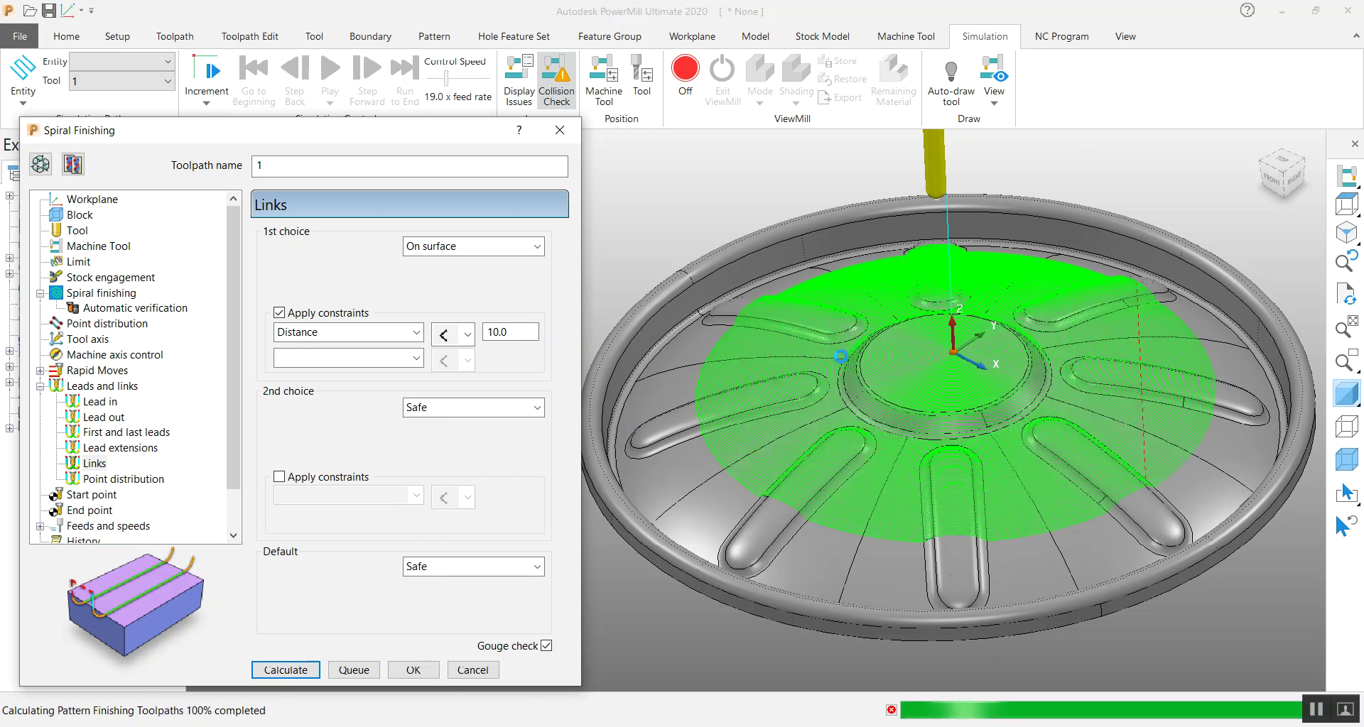
scroll(860, 416, "up", 5)
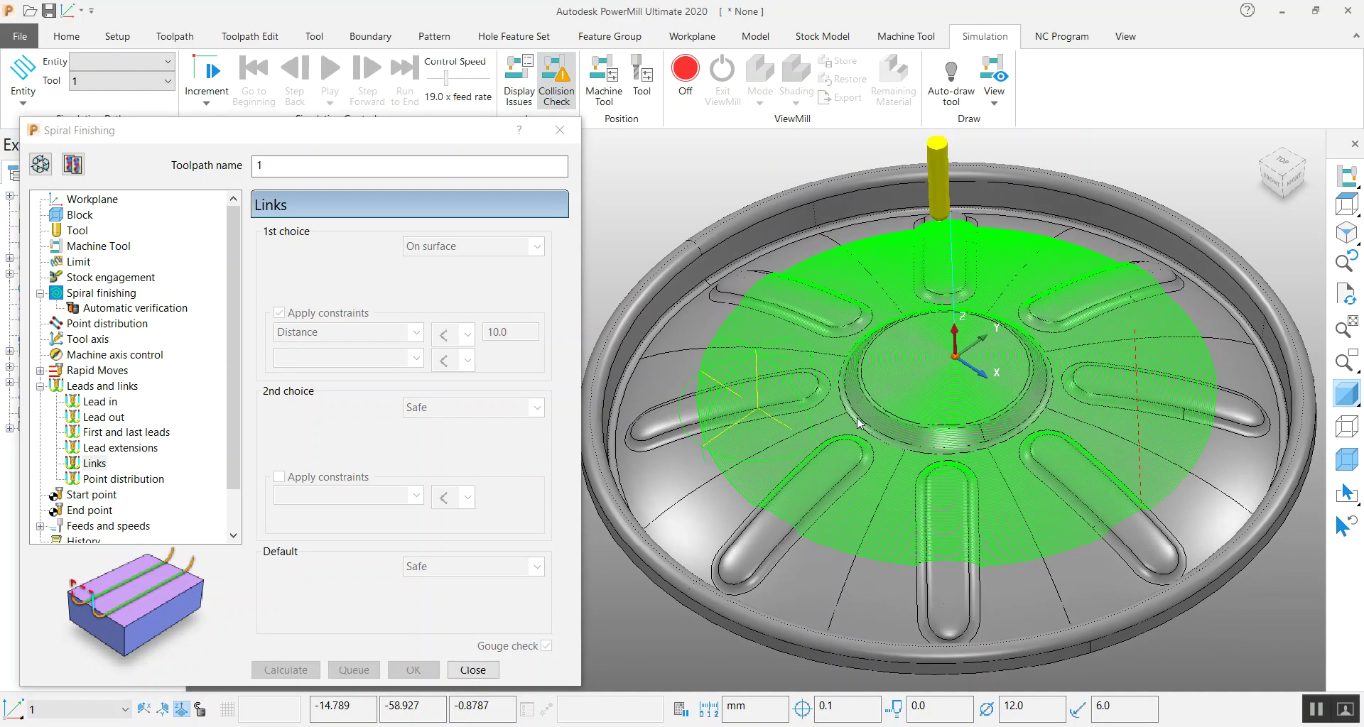
scroll(838, 414, "down", 3)
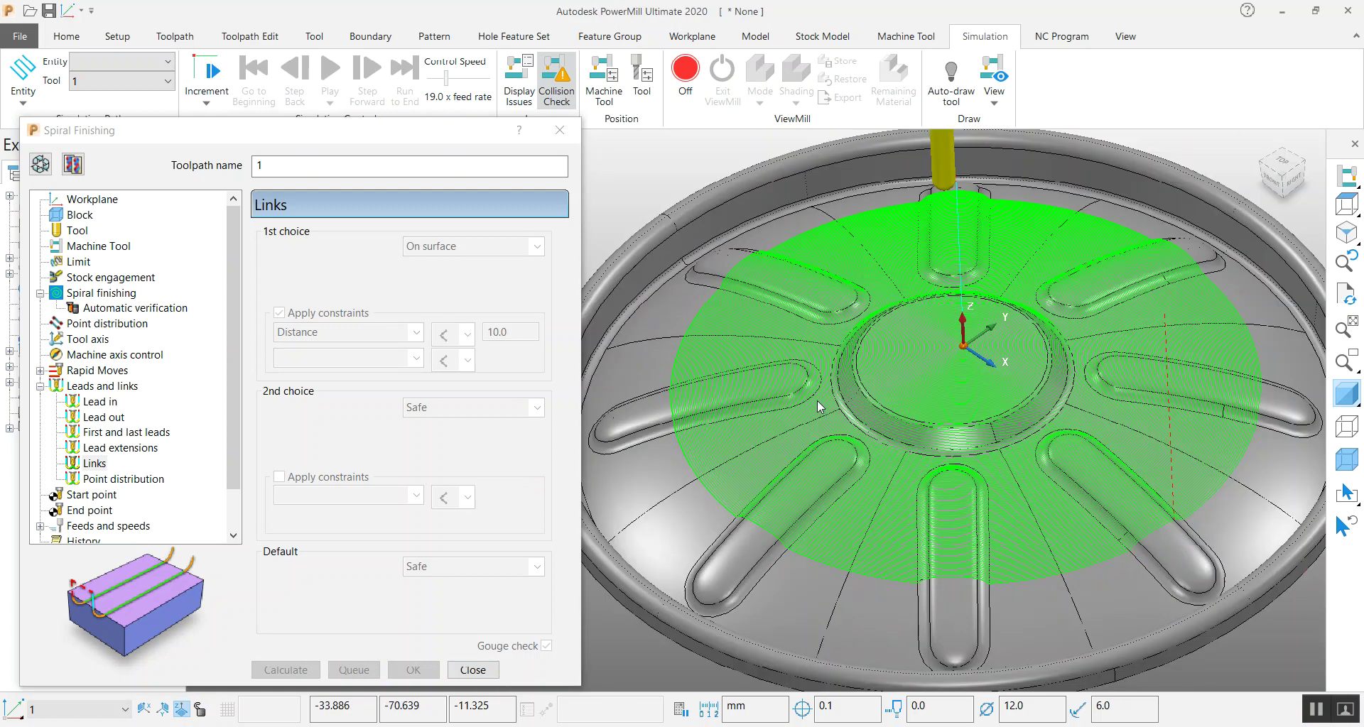
- Change the first-choice link to Incremental, recalculate the toolpath and inspect it from the side
left_click(41, 164)
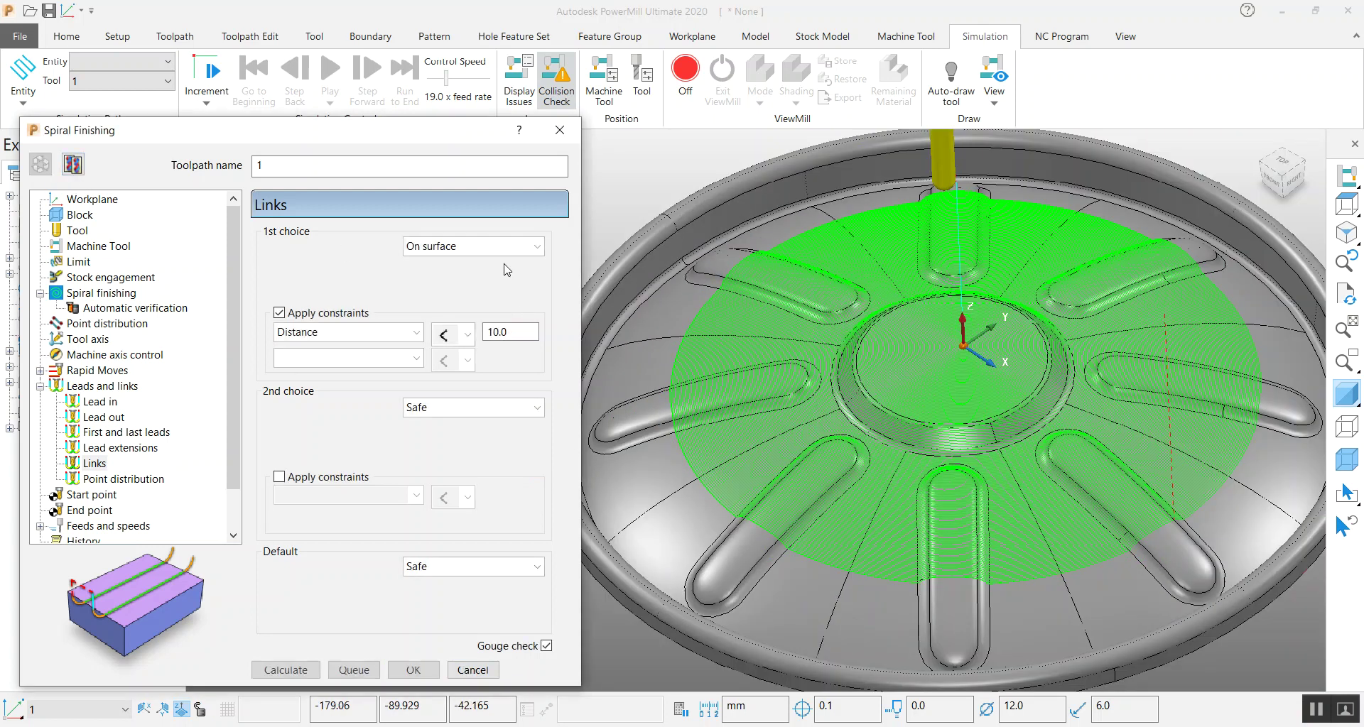
left_click(497, 246)
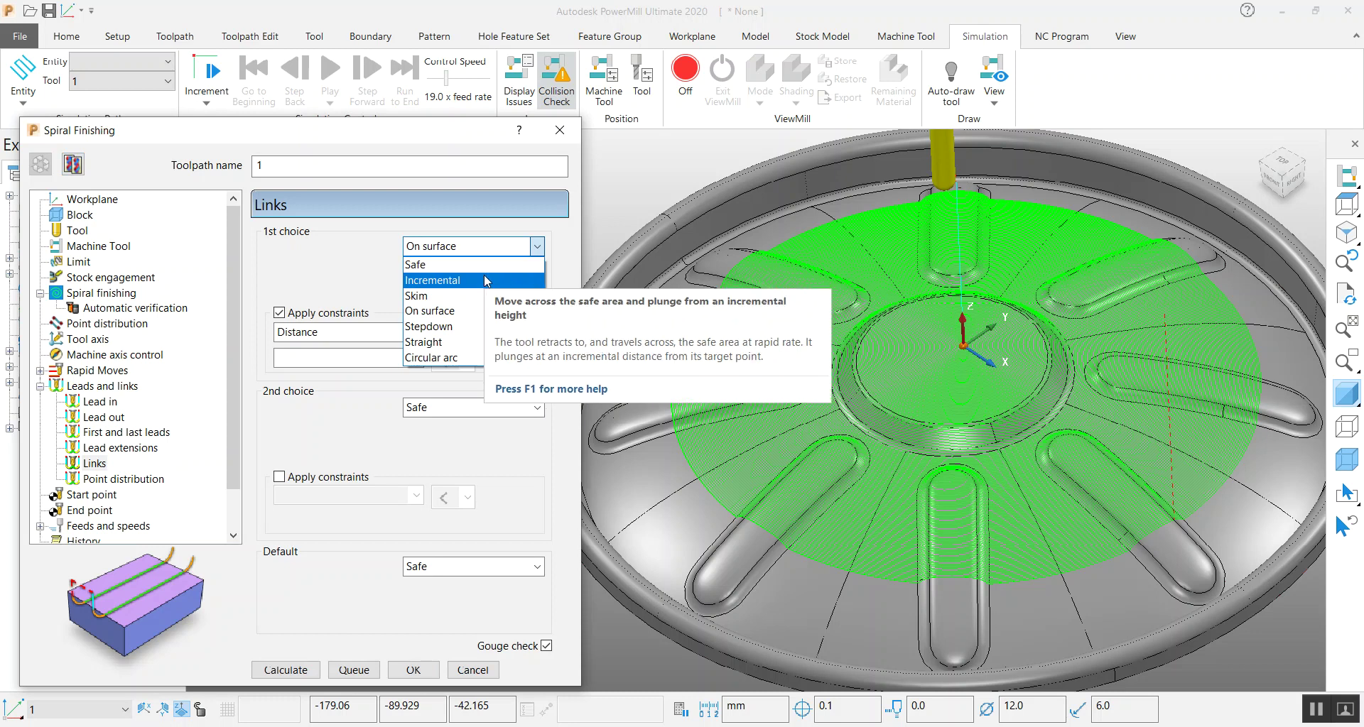
left_click(489, 280)
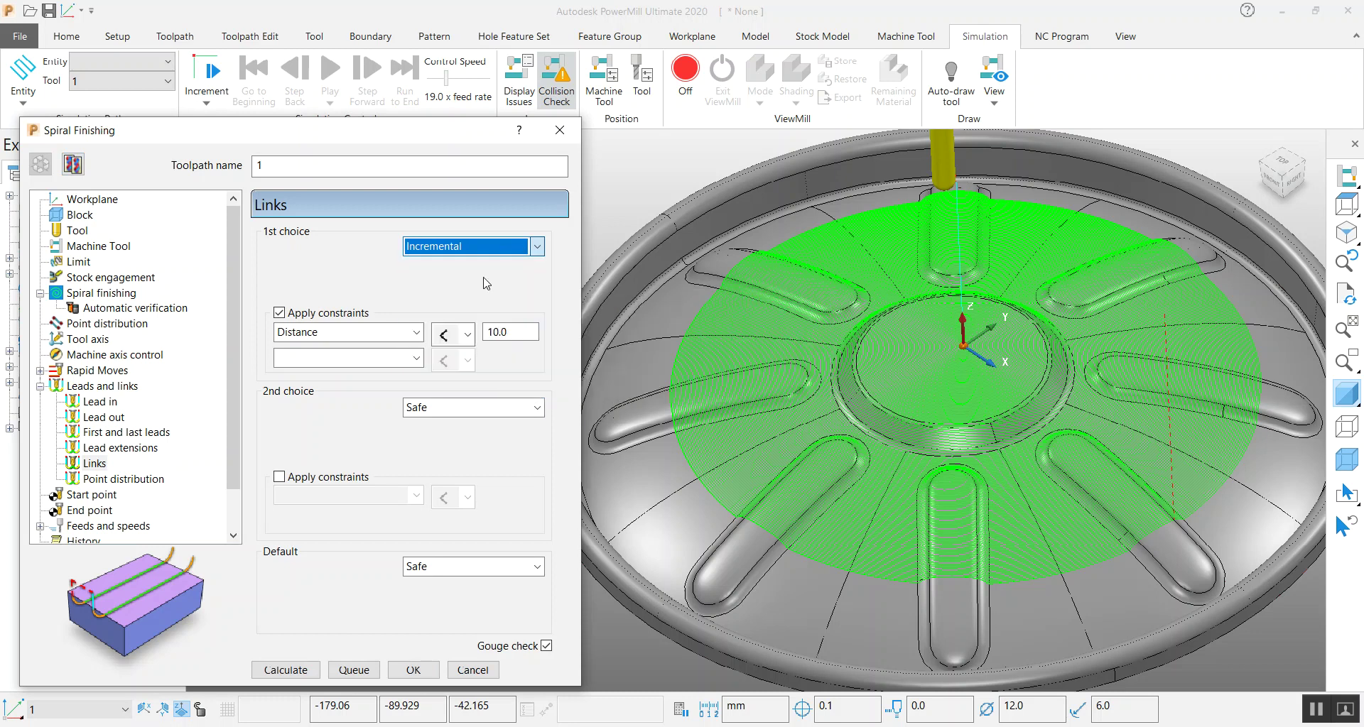
left_click(307, 671)
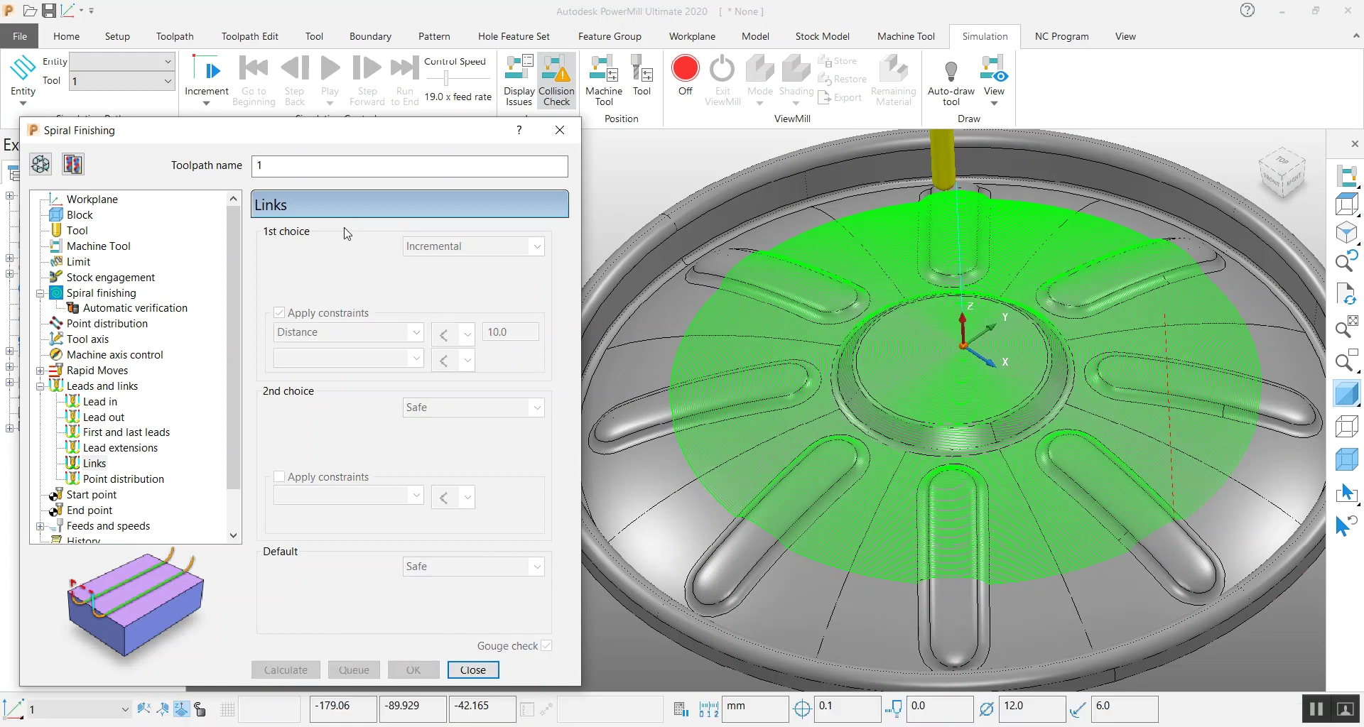
middle_click_drag(842, 347, 884, 253)
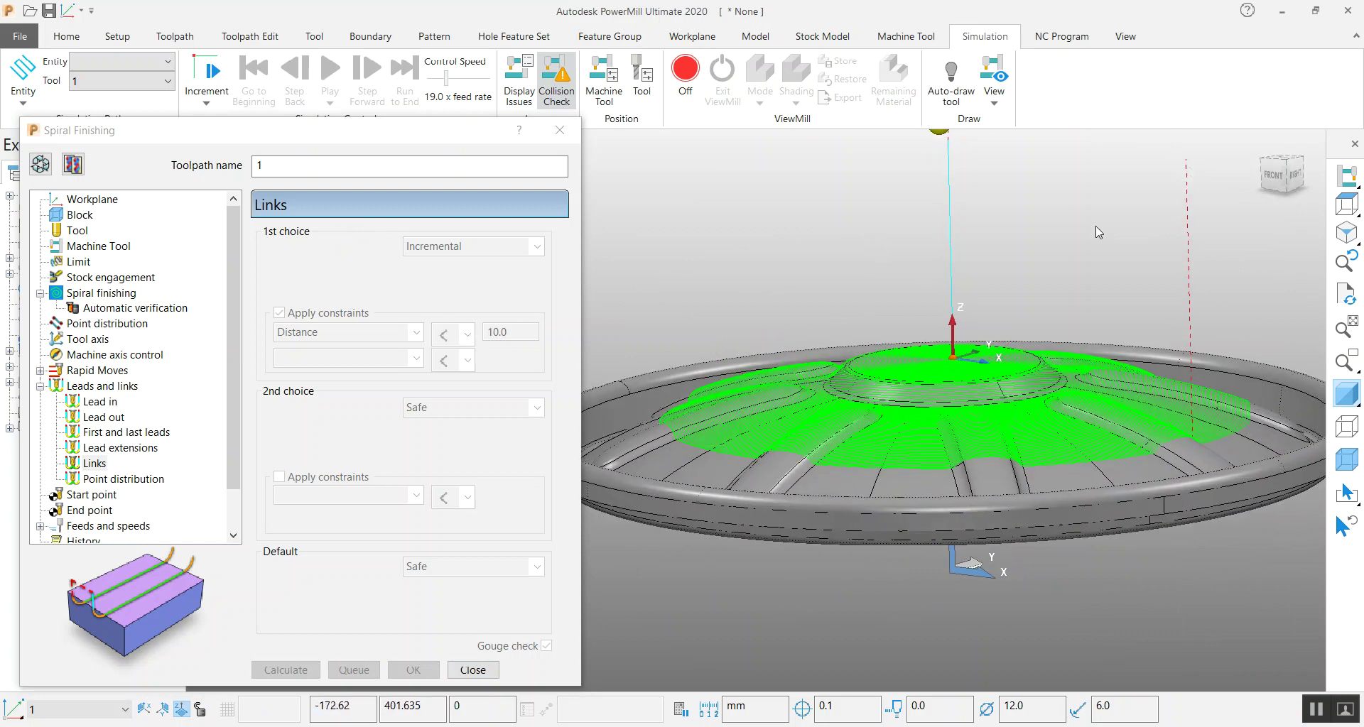
scroll(1044, 273, "down", 3)
middle_click_drag(1025, 291, 935, 365)
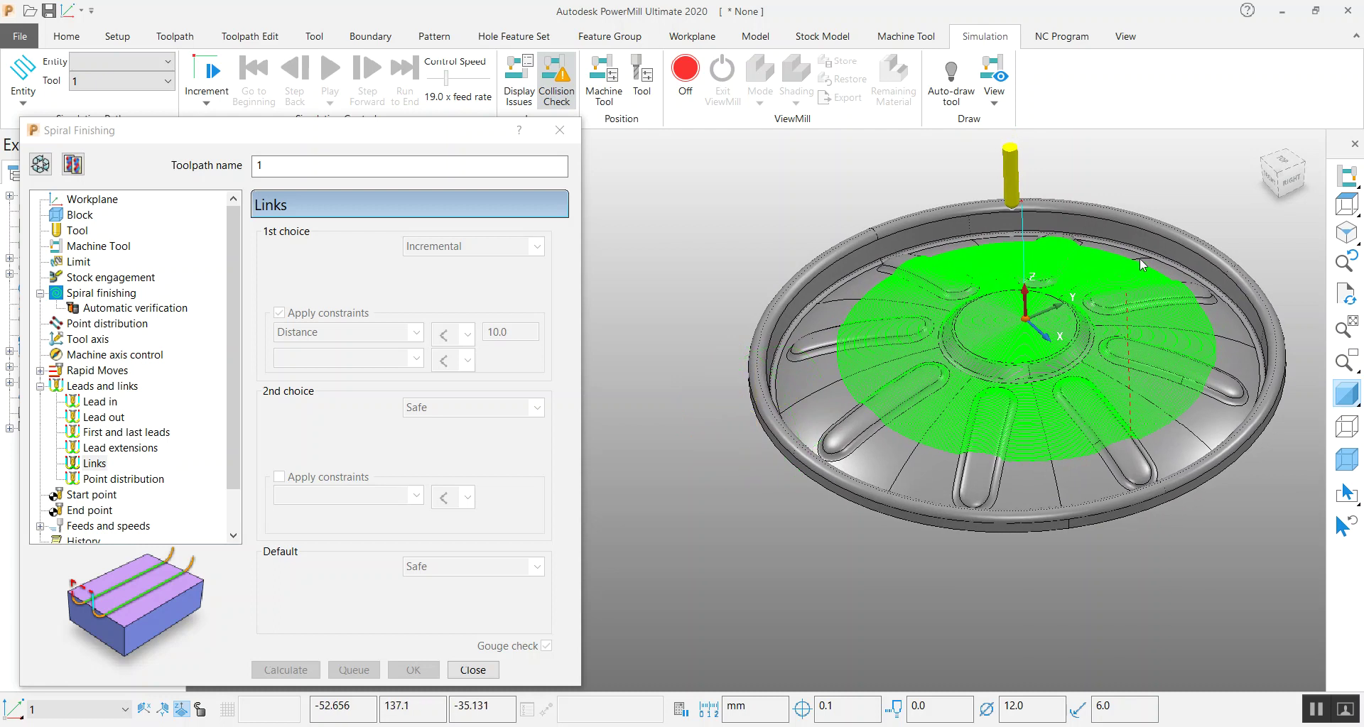
scroll(1139, 258, "up", 2)
scroll(1121, 254, "up", 1)
- Set the spiral's stepover to 2, recalculate the toolpath and close its settings
left_click(41, 164)
left_click(100, 295)
double_click(326, 461)
type("2")
left_click(299, 678)
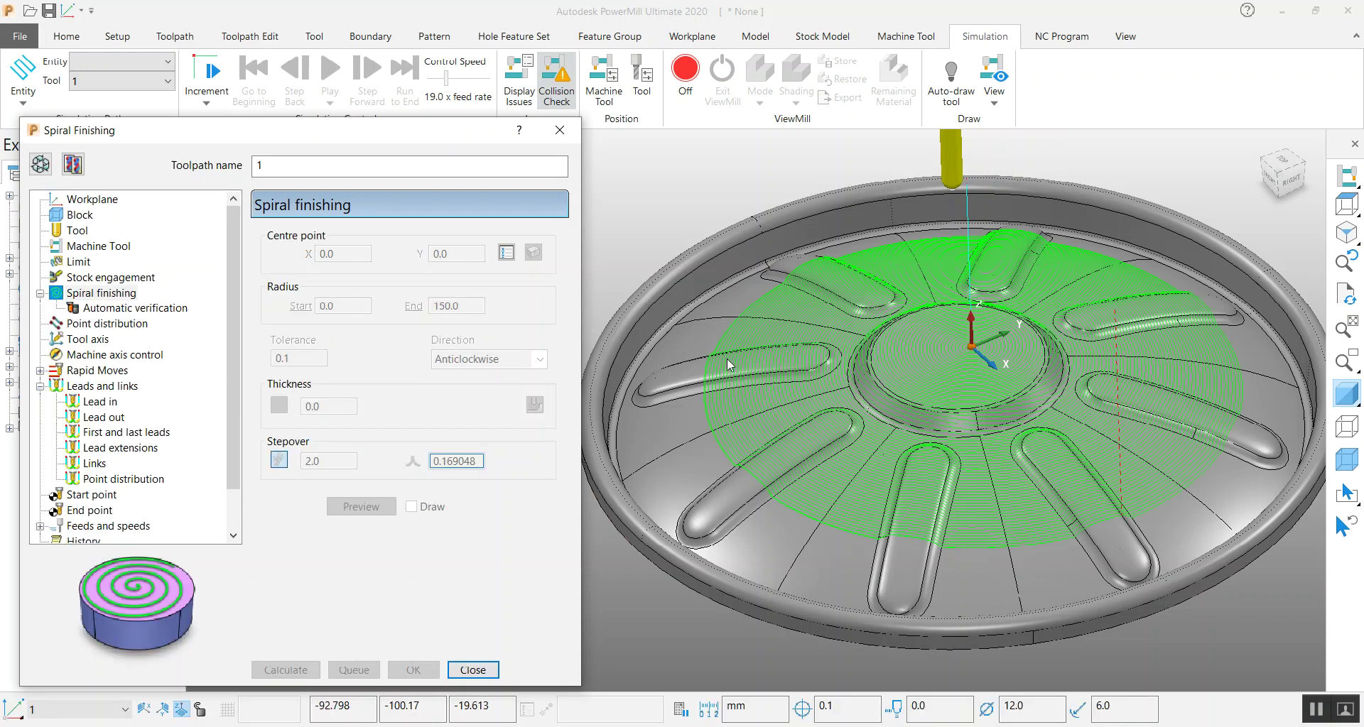
left_click(474, 668)
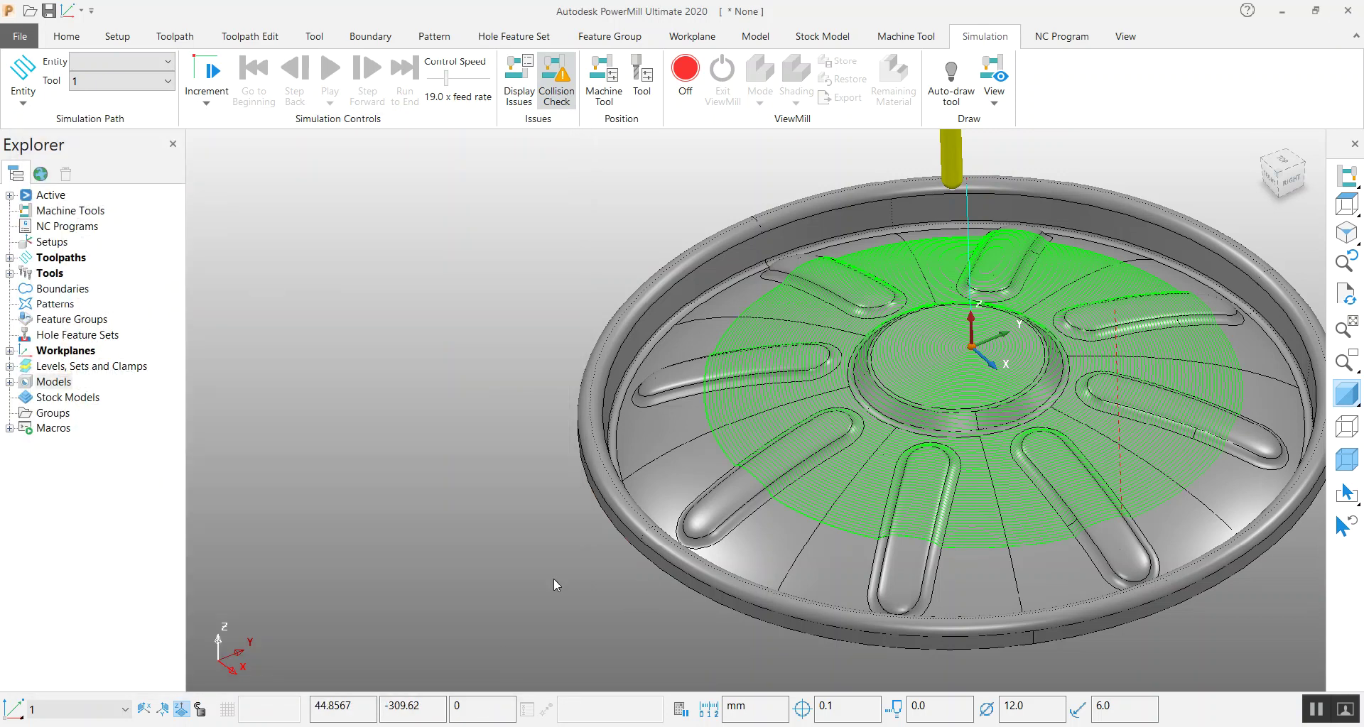
- Hide the spiral finishing toolpath 1 from the model view
left_click(9, 258)
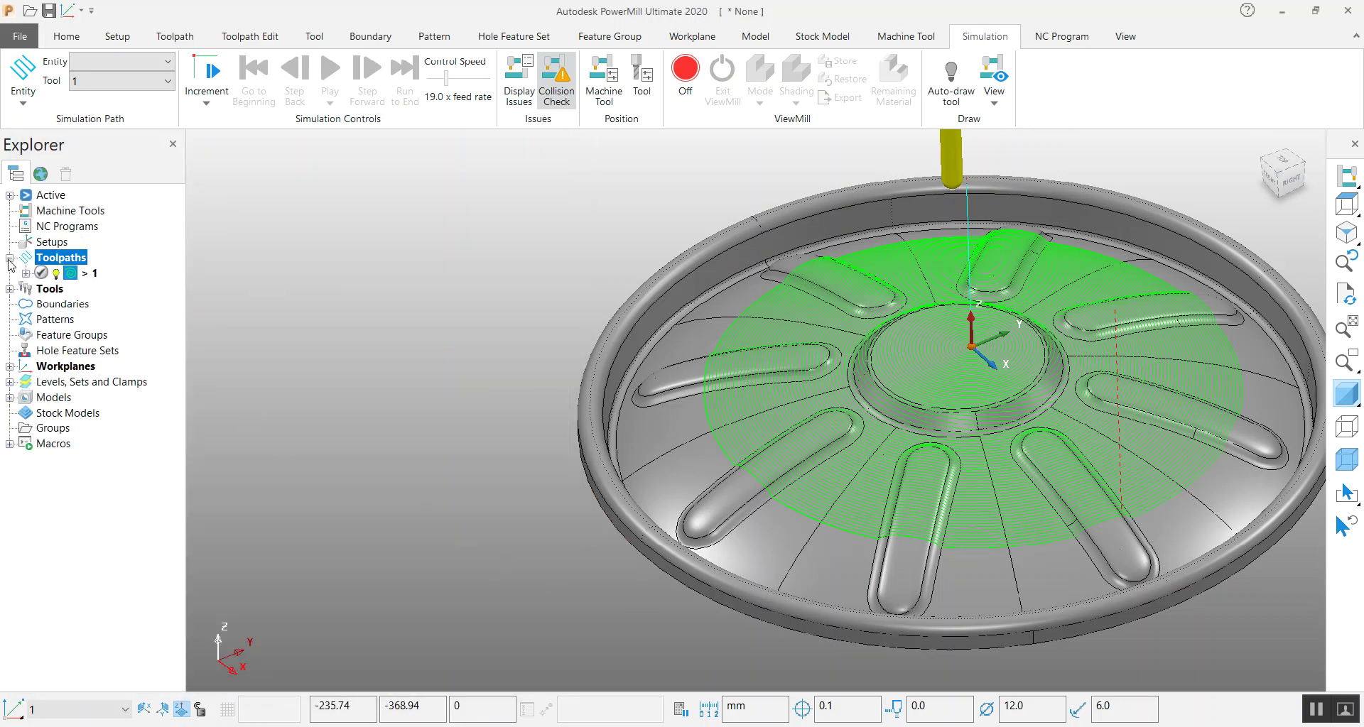
left_click(57, 274)
left_click(56, 274)
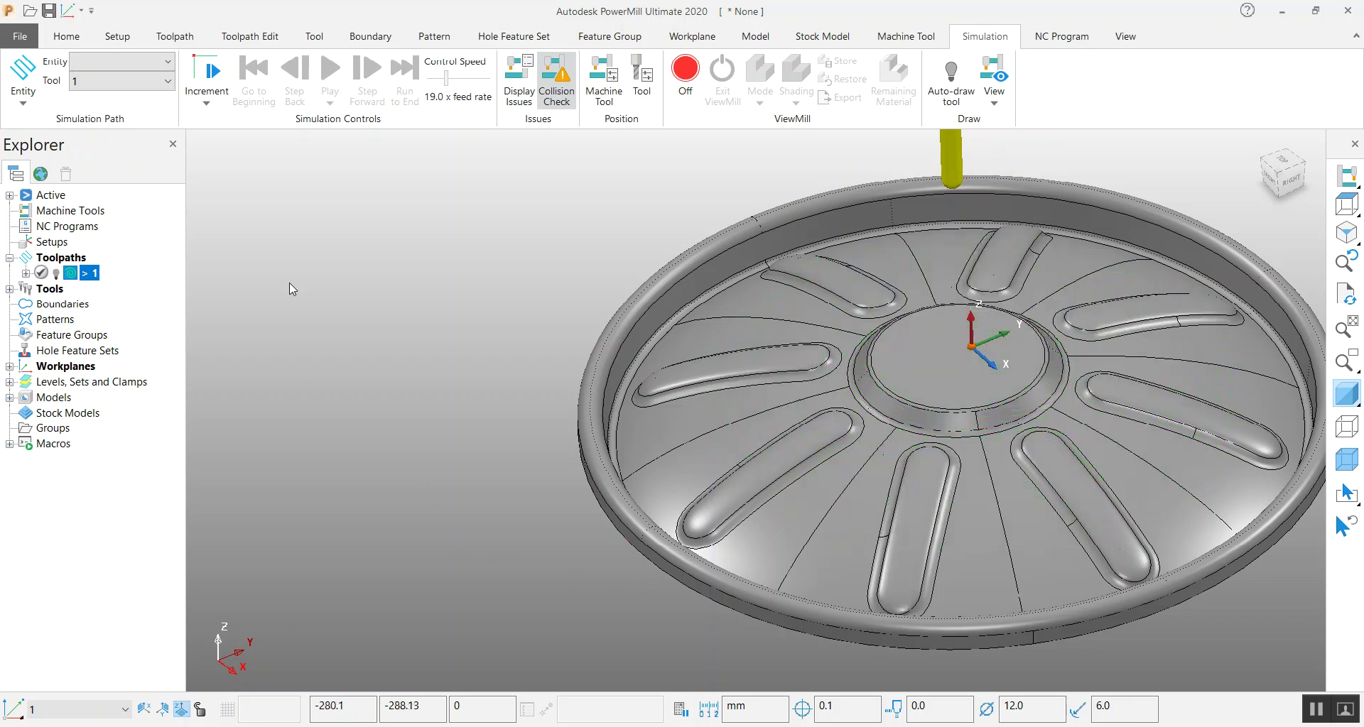
- Create a new toolpath with the Radial Finishing strategy from the Finishing category
left_click(69, 43)
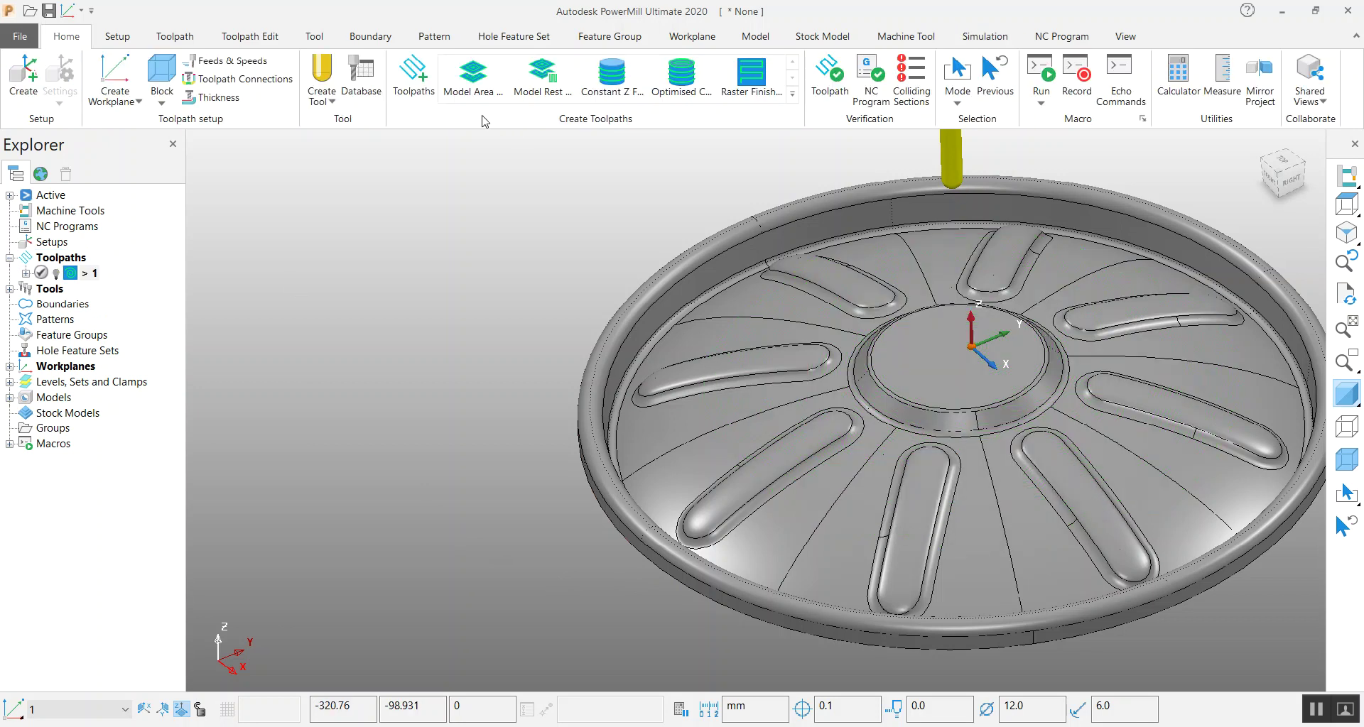
left_click(413, 73)
left_click(579, 385)
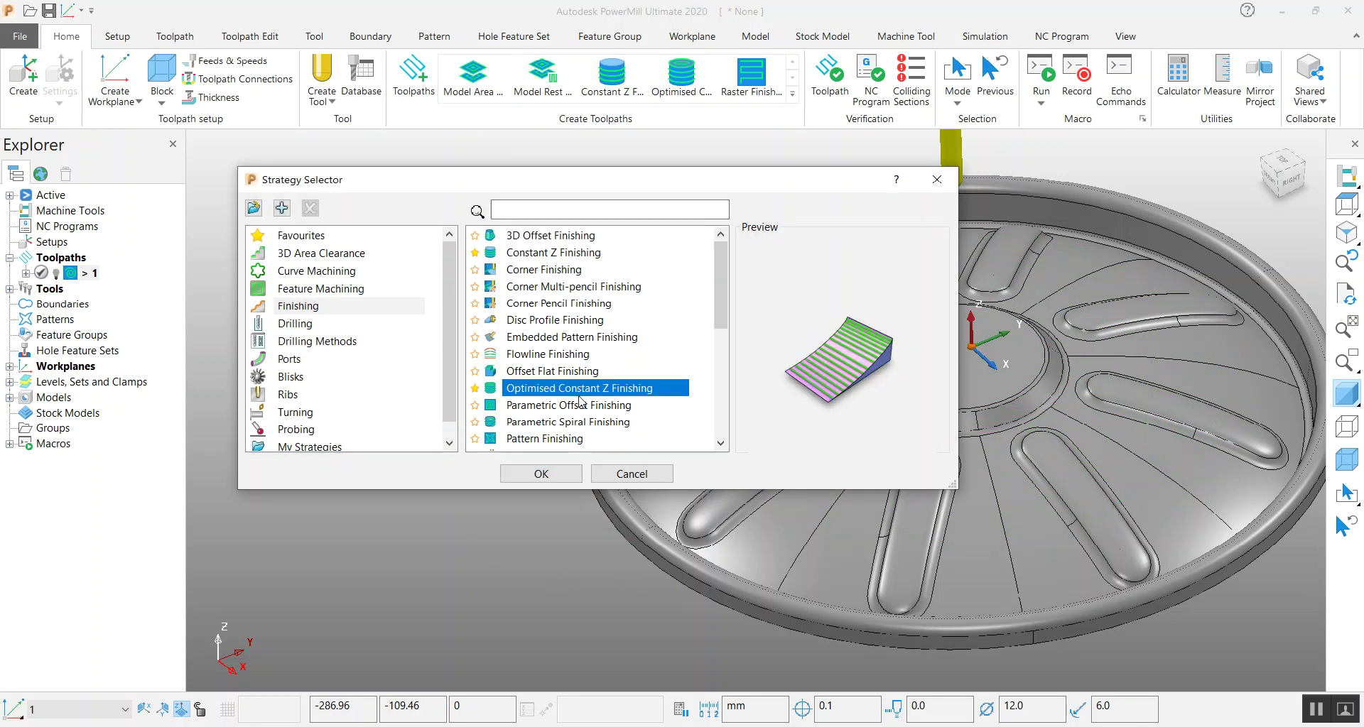
scroll(581, 398, "down", 3)
scroll(551, 305, "down", 2)
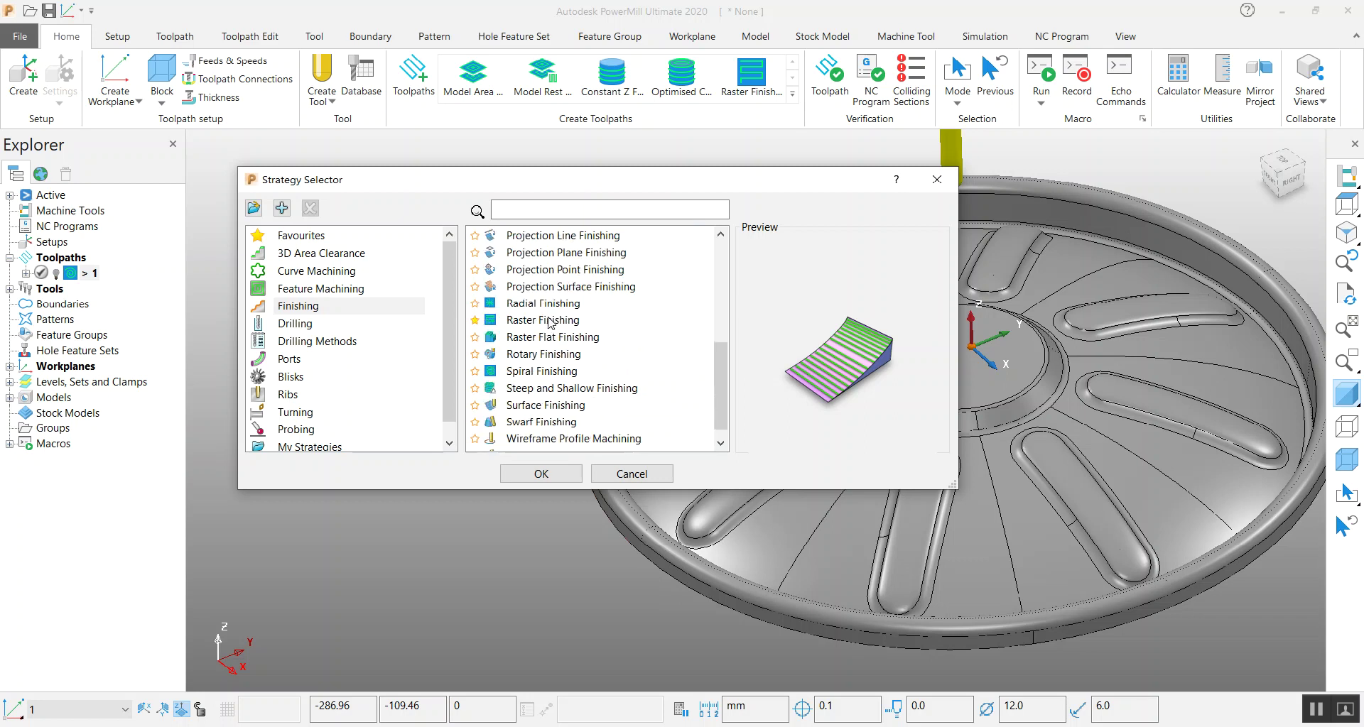
left_click(526, 305)
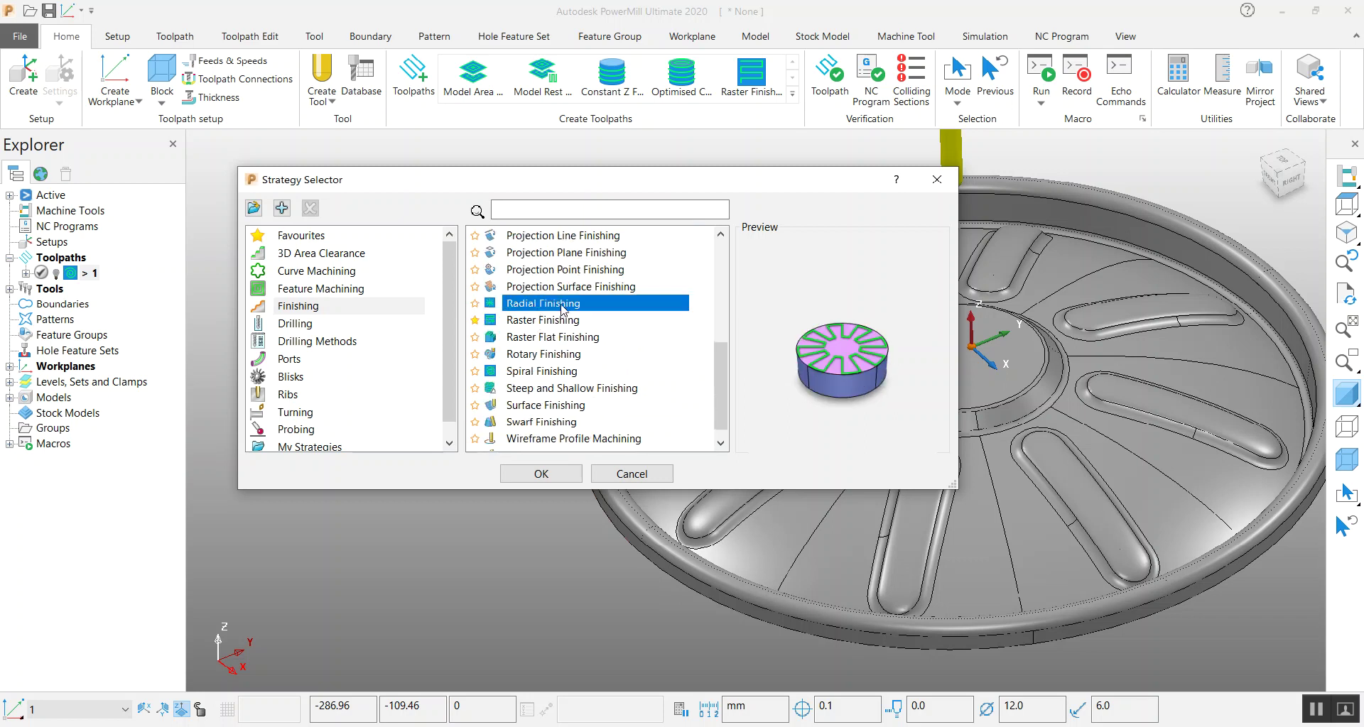
left_click(553, 324)
left_click(547, 305)
left_click(551, 483)
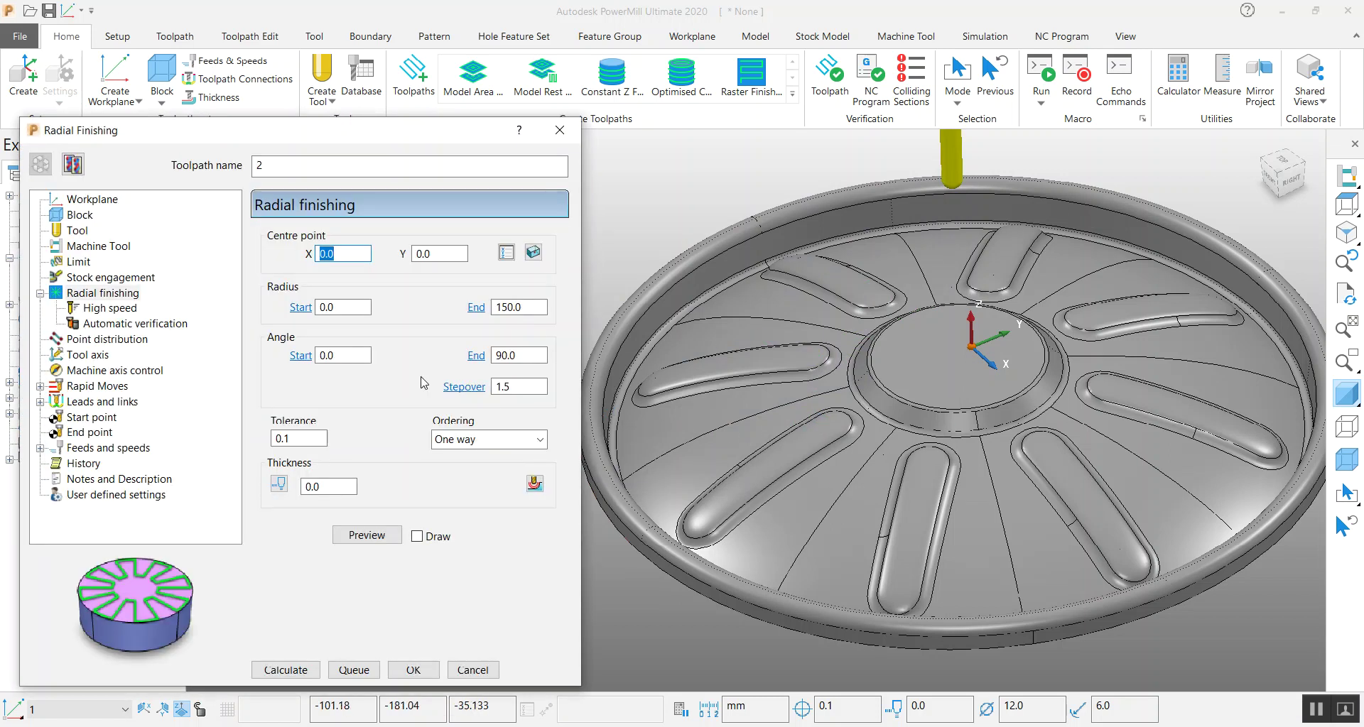
- Review the centre point, radius and angle settings, keeping their defaults, and calculate the radial toolpath
left_click(348, 259)
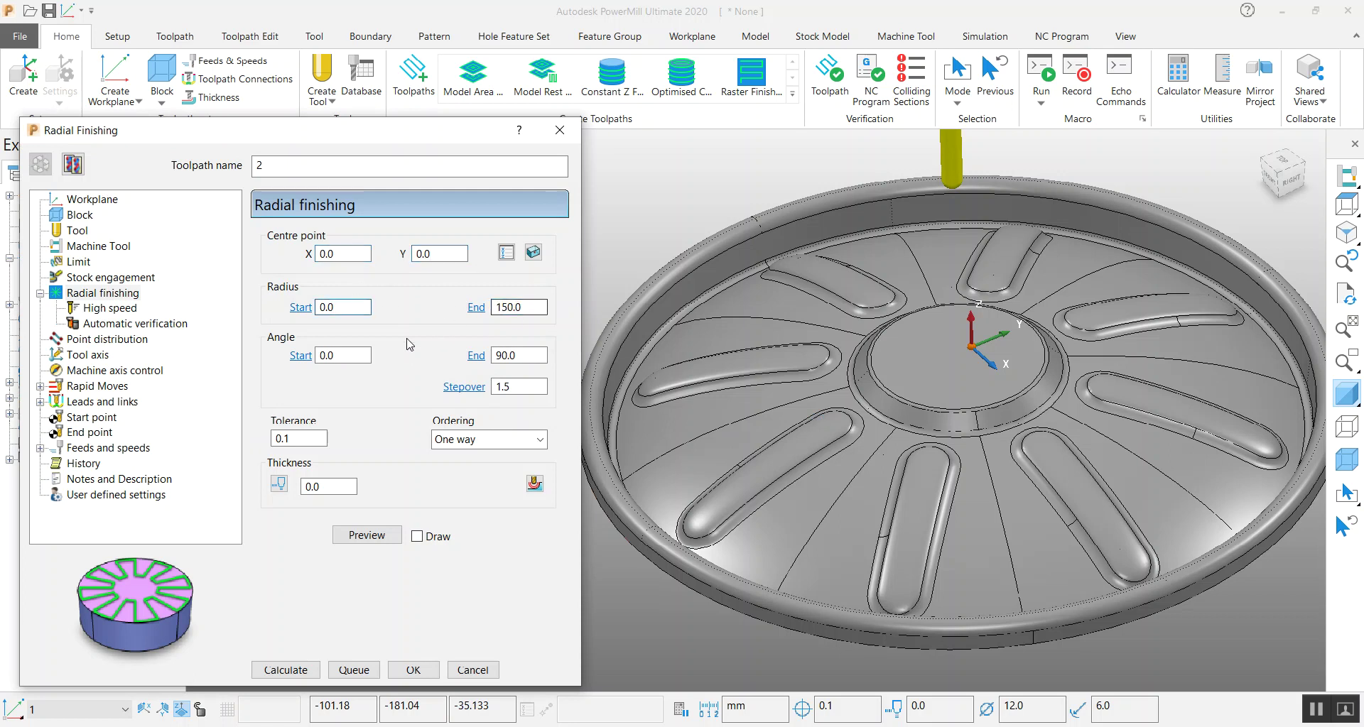
left_click(339, 355)
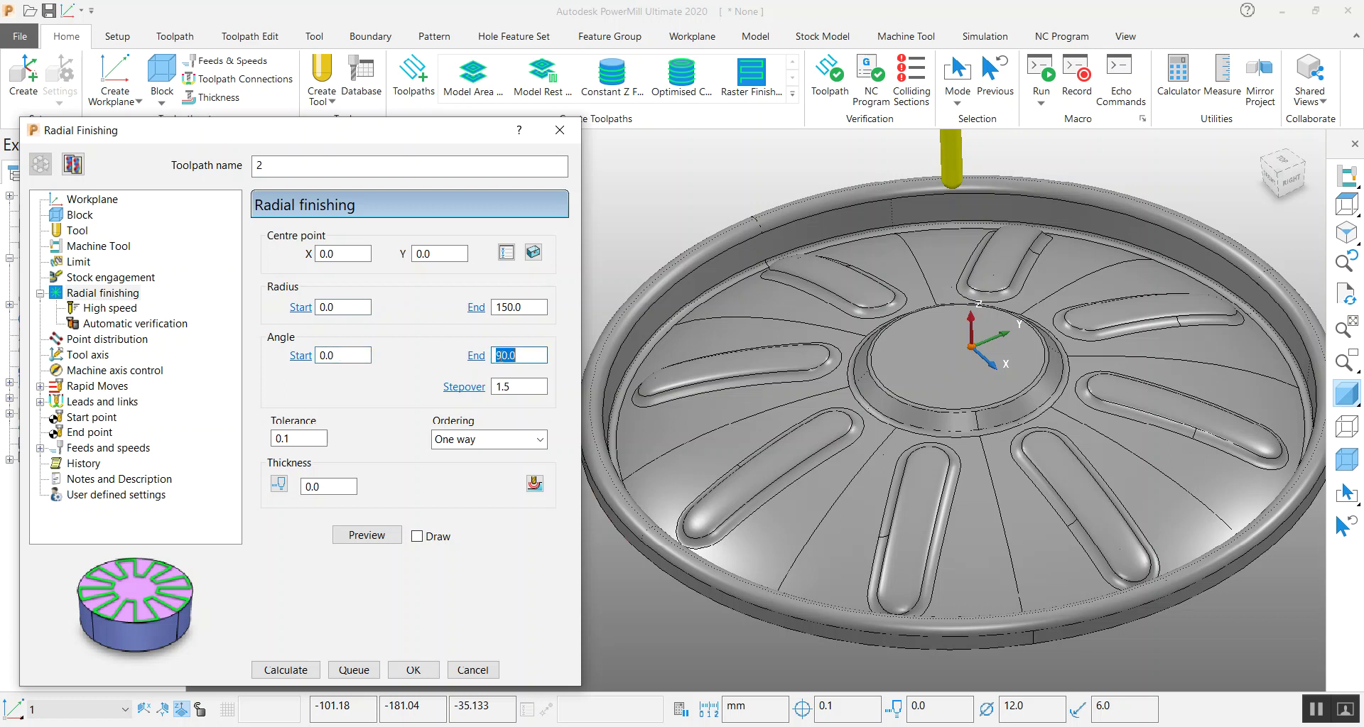
left_click(344, 353)
left_click(315, 672)
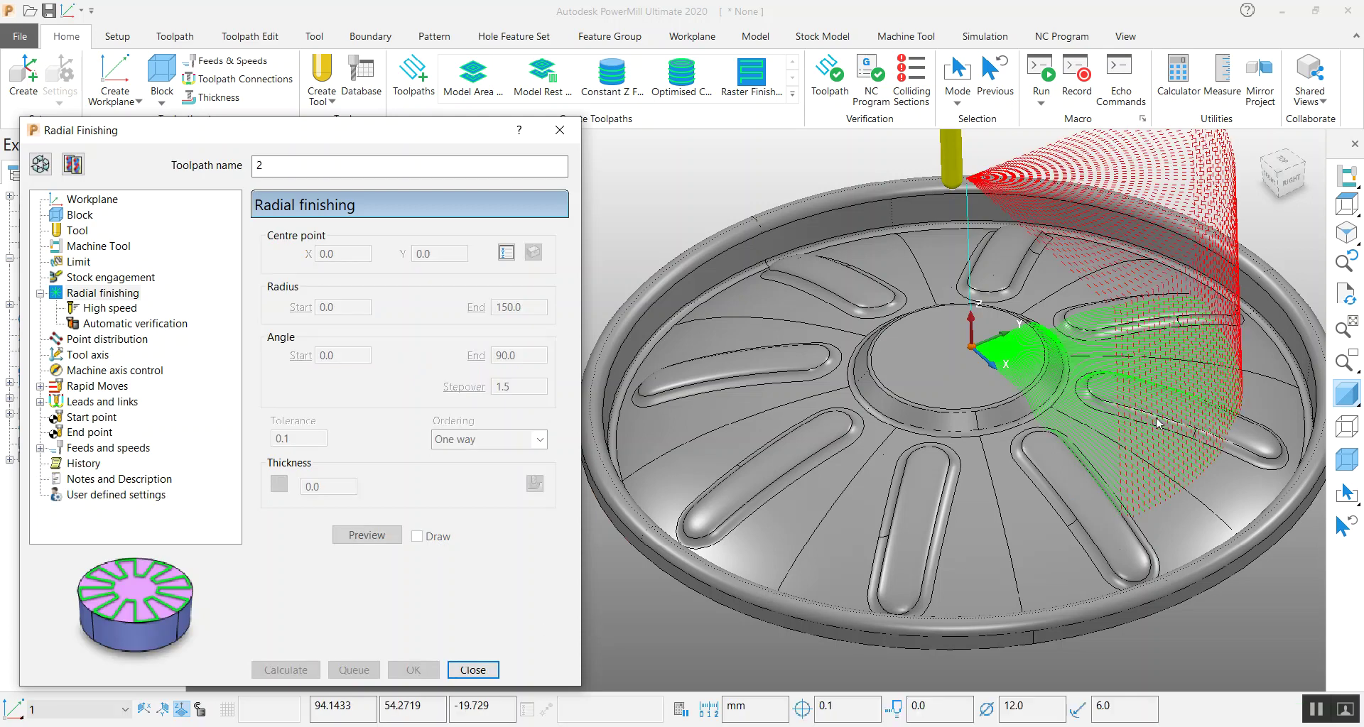
- Reopen the radial toolpath for editing, set its ordering to Two way joined and recalculate it
left_click(41, 164)
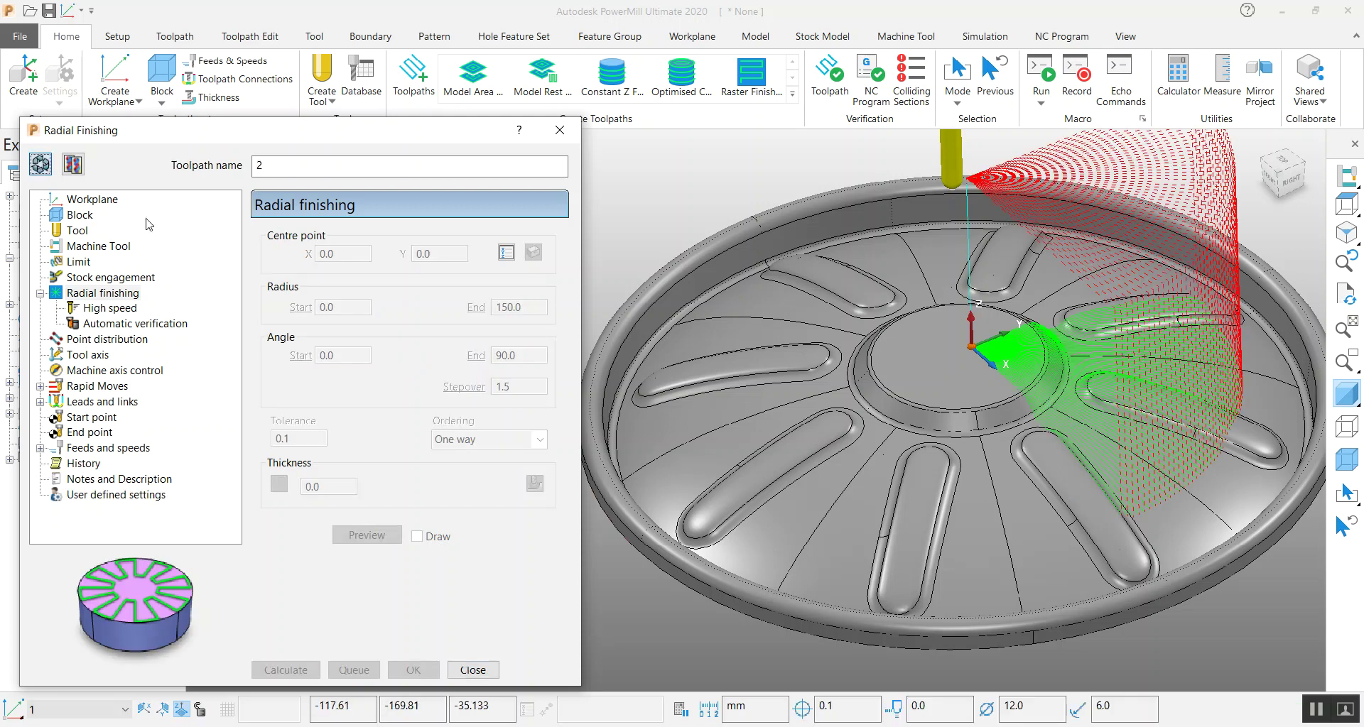
left_click(480, 439)
left_click(475, 474)
left_click(285, 669)
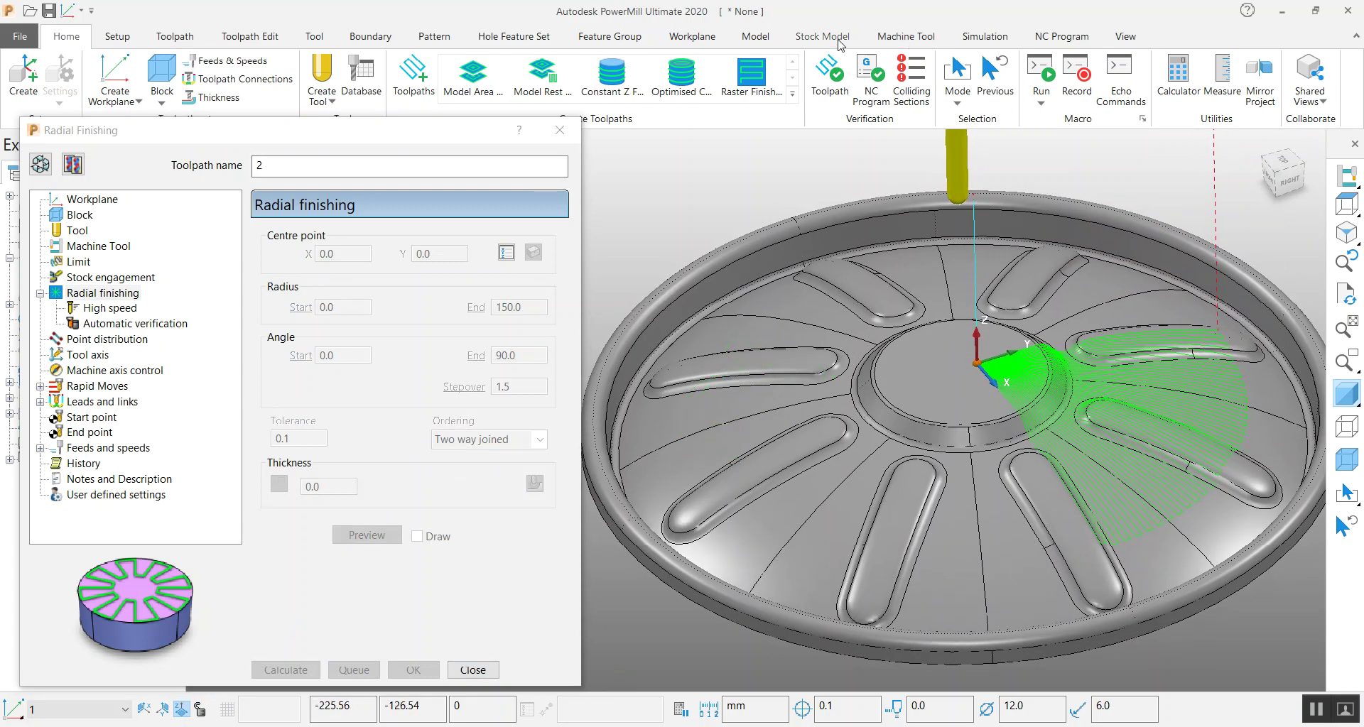
- Simulate the radial toolpath 2 and watch the tool's motion over the cover
left_click(982, 37)
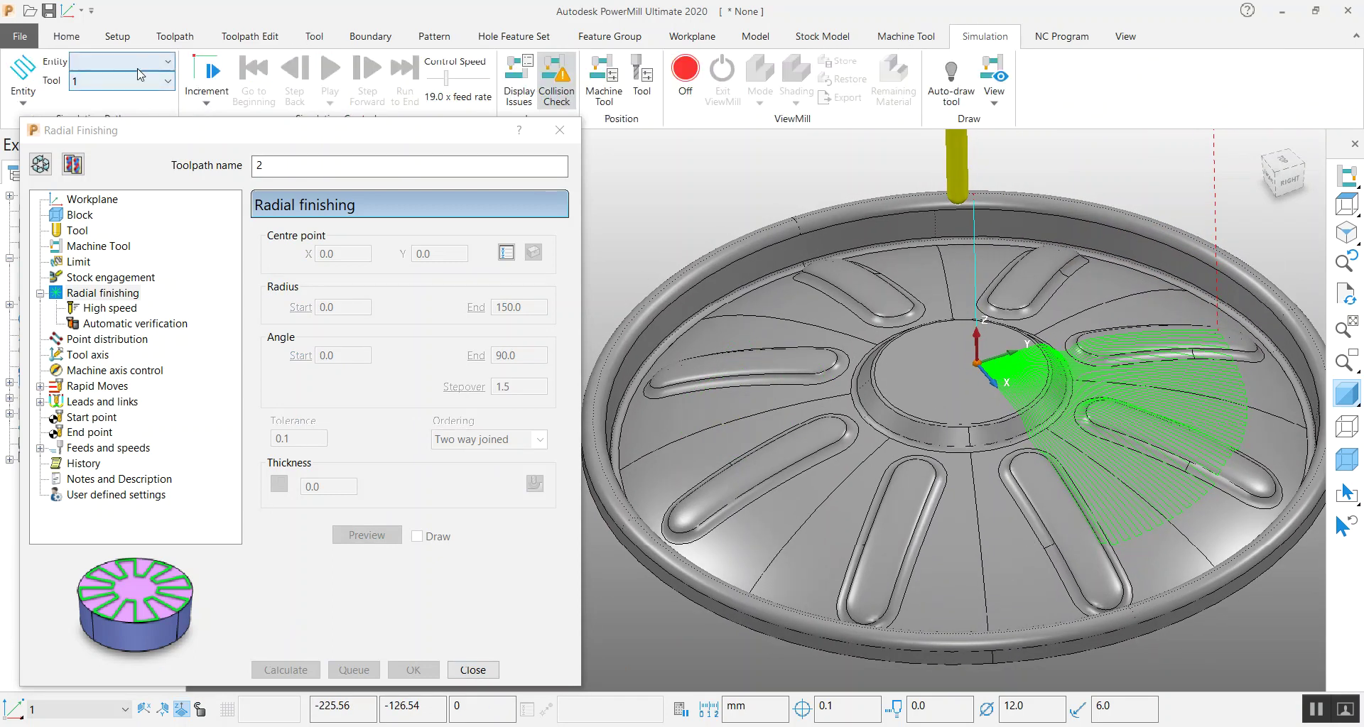
left_click(167, 61)
left_click(121, 135)
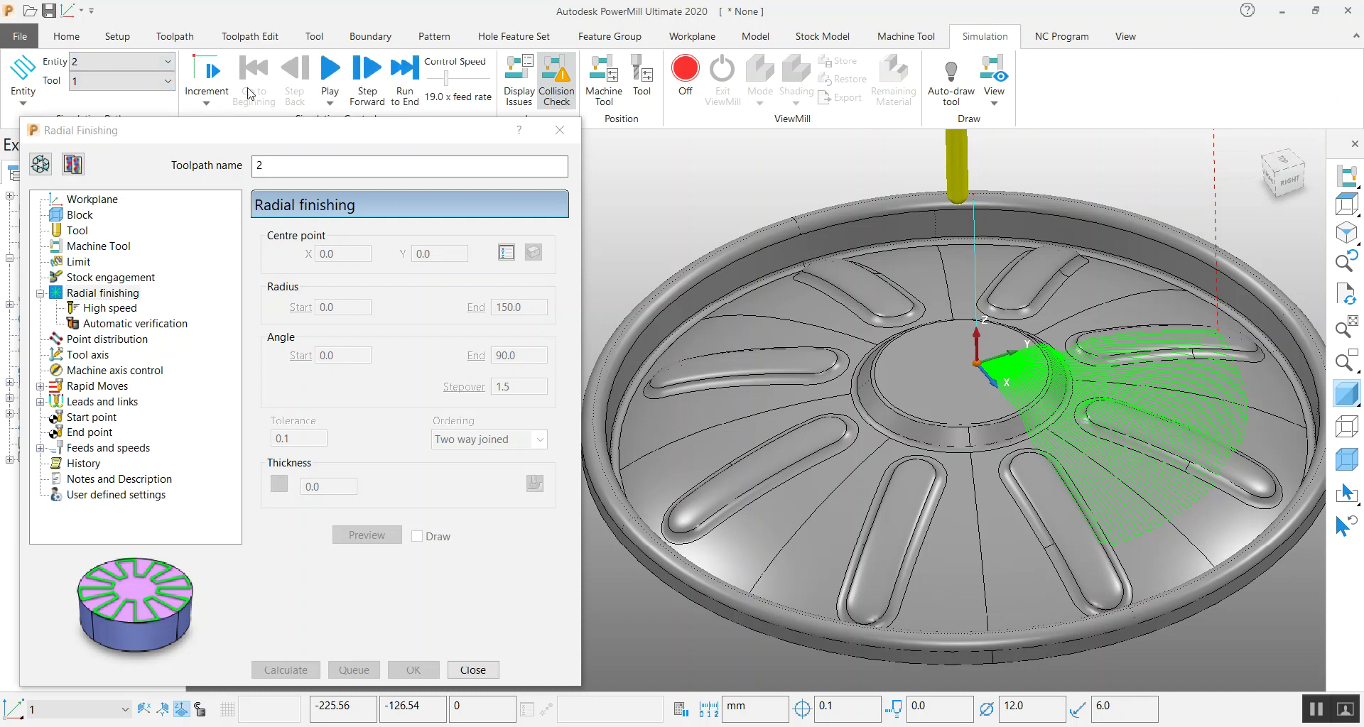
left_click(330, 78)
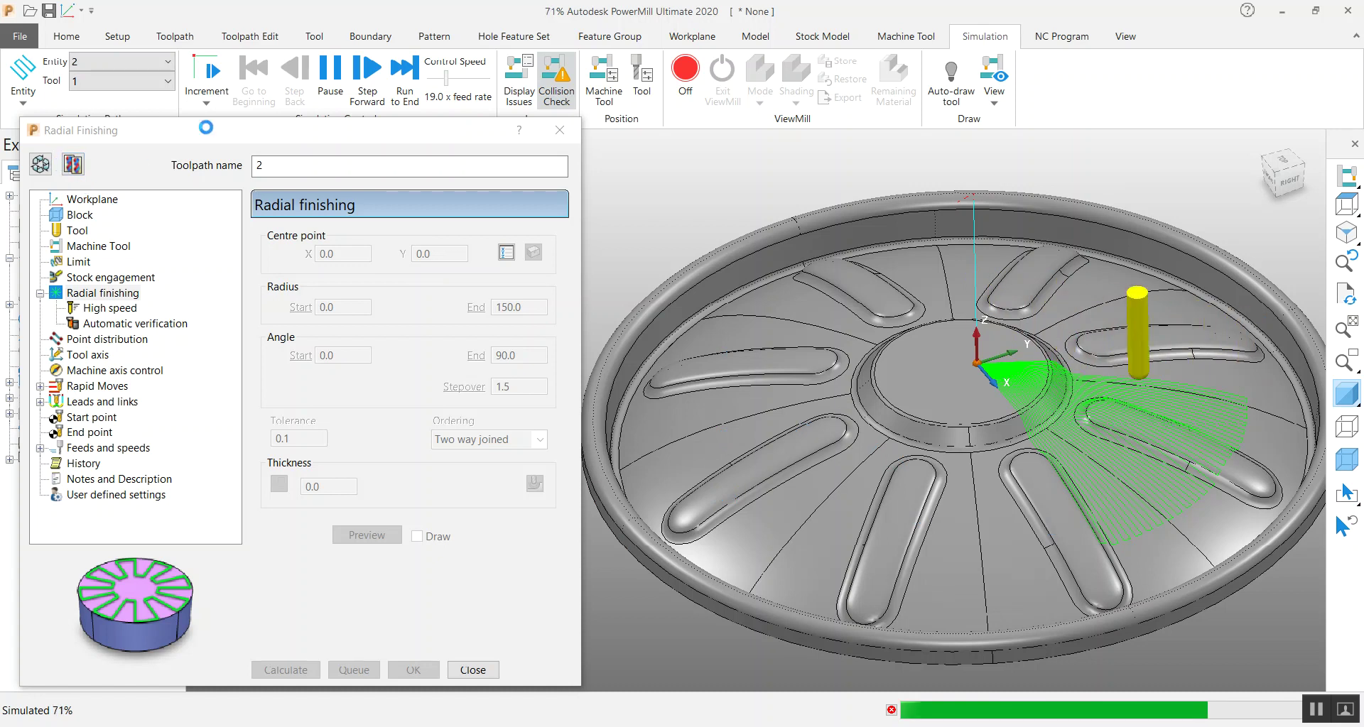
- Set the radial toolpath's end angle to 360 and recalculate it
left_click(40, 165)
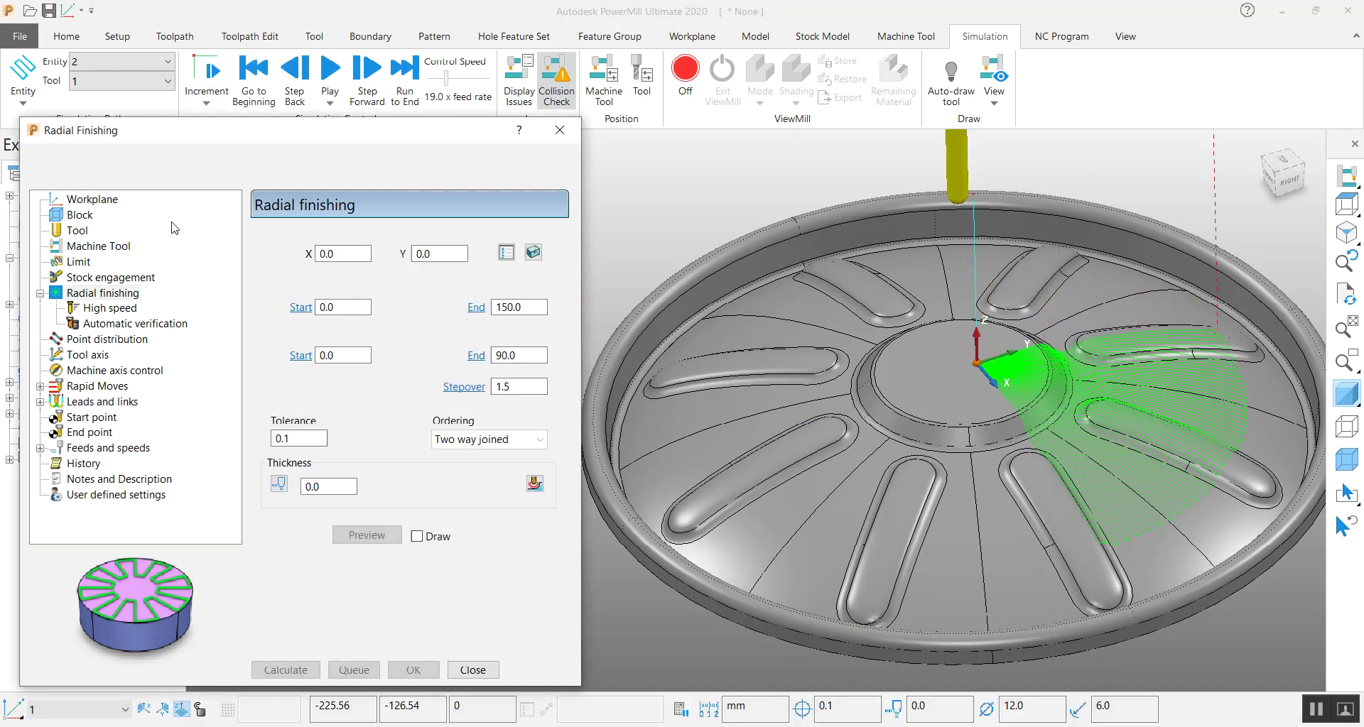
double_click(536, 356)
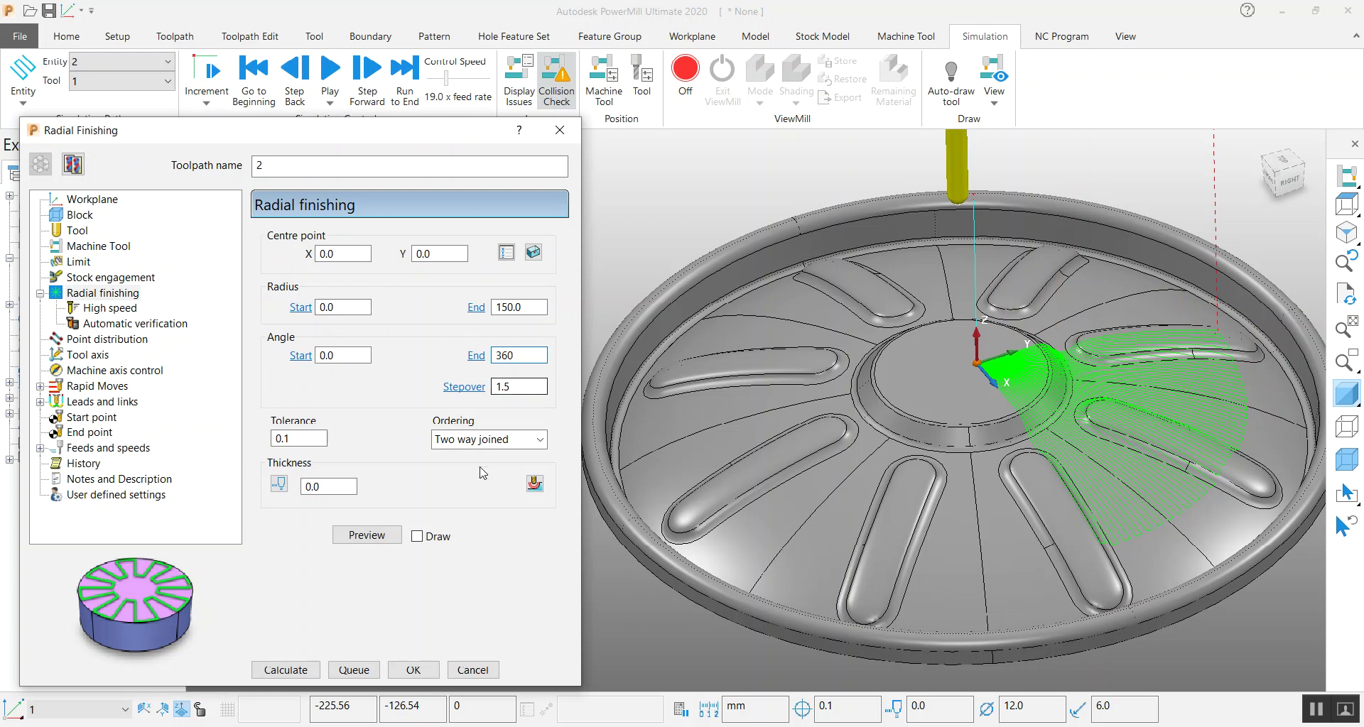
left_click(291, 671)
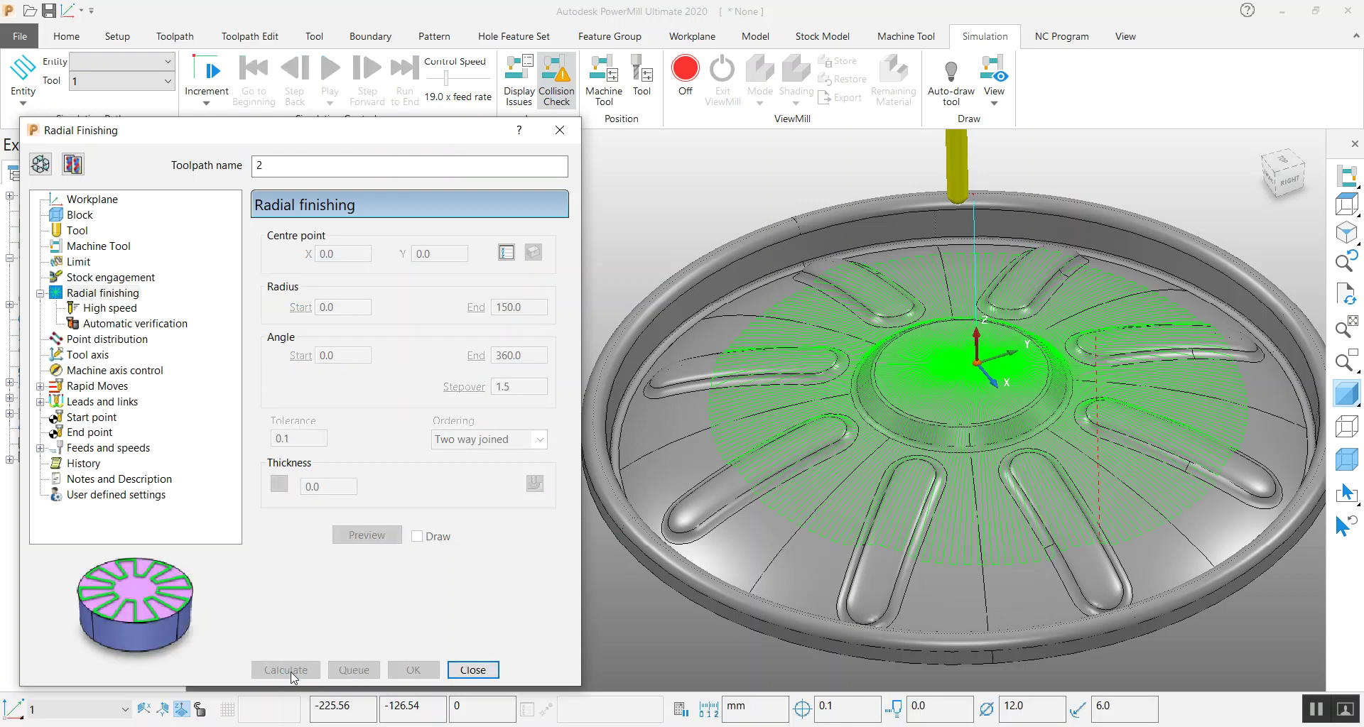
- Set the radial toolpath's centre point to X 15 and Y 25, and recalculate it
left_click(61, 164)
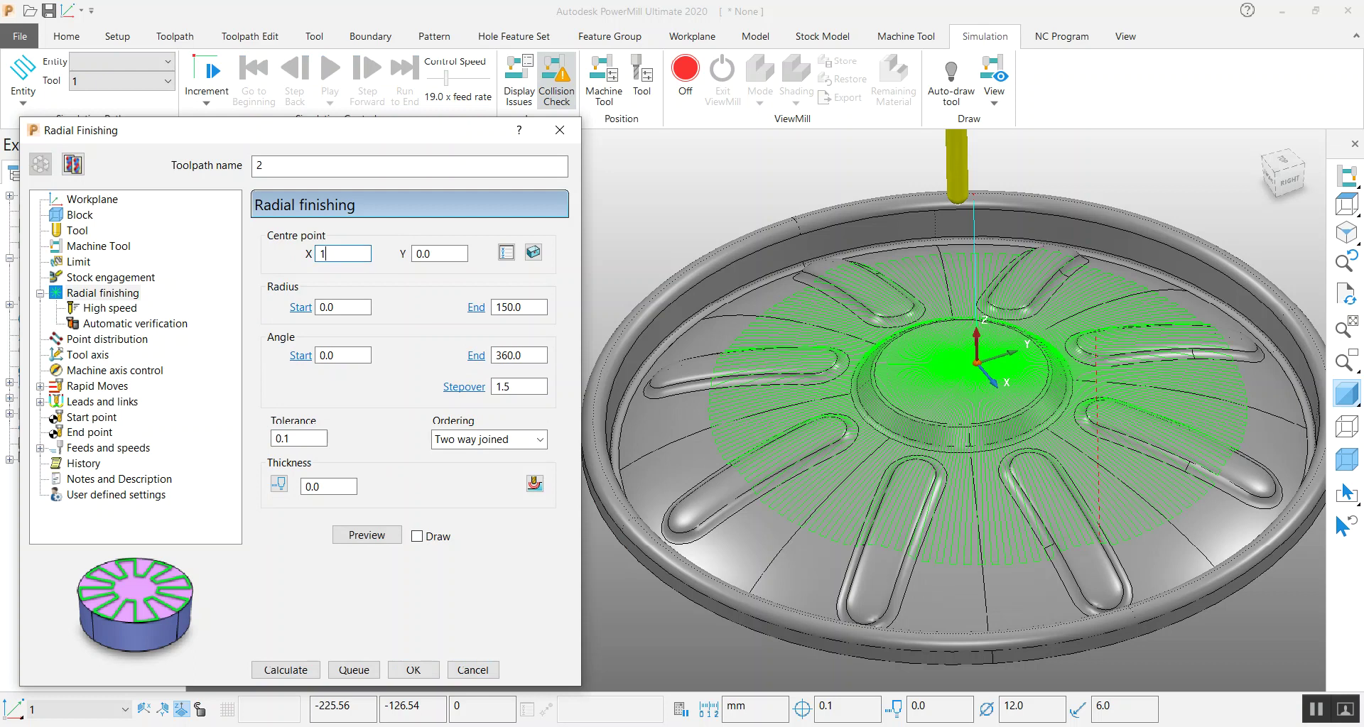
left_click(441, 254)
left_click(287, 671)
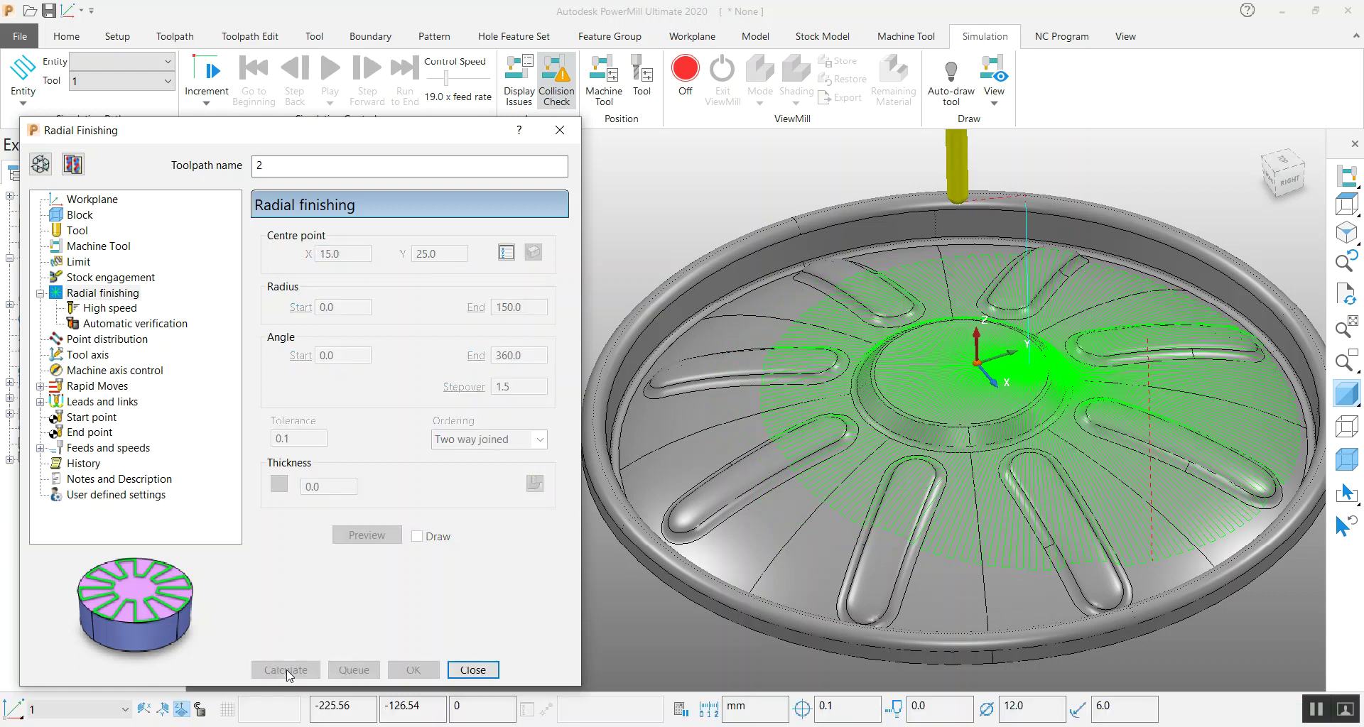
- Set the radial toolpath's start radius to 25, recalculate it, close its settings and inspect the passes
left_click(41, 164)
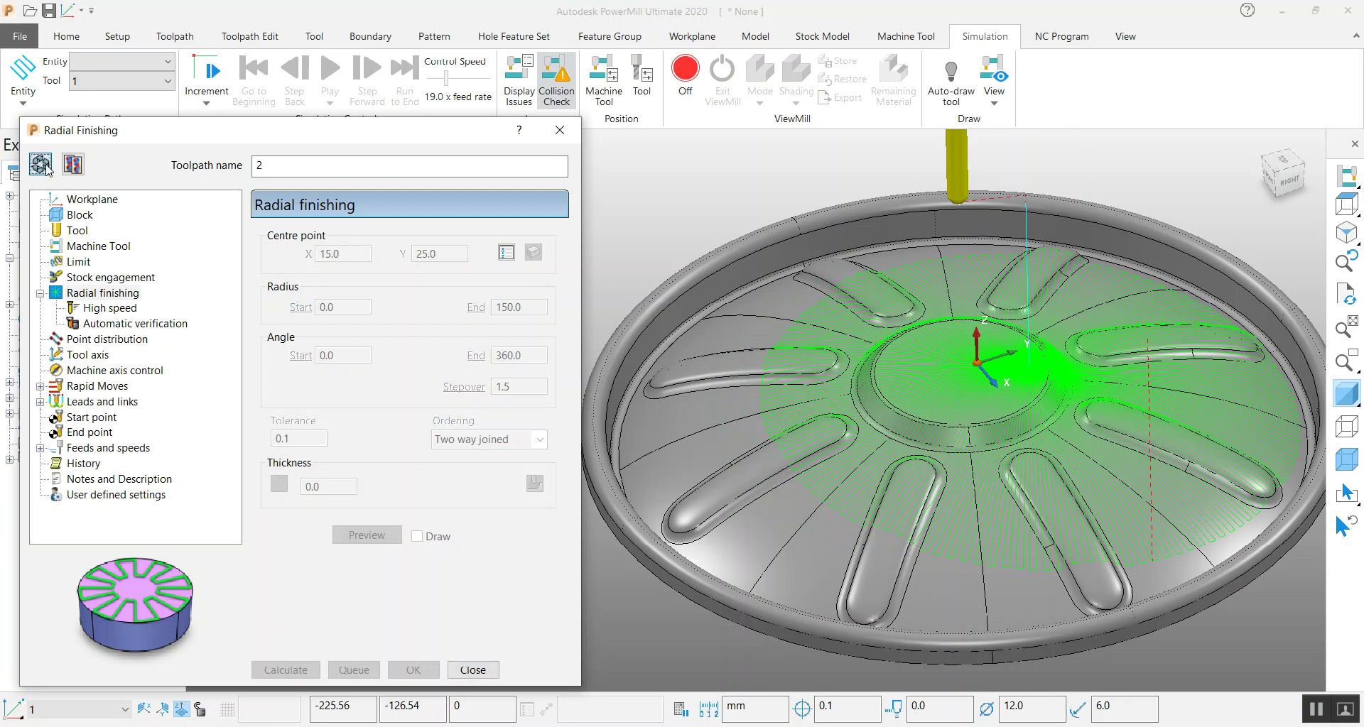
left_click(358, 311)
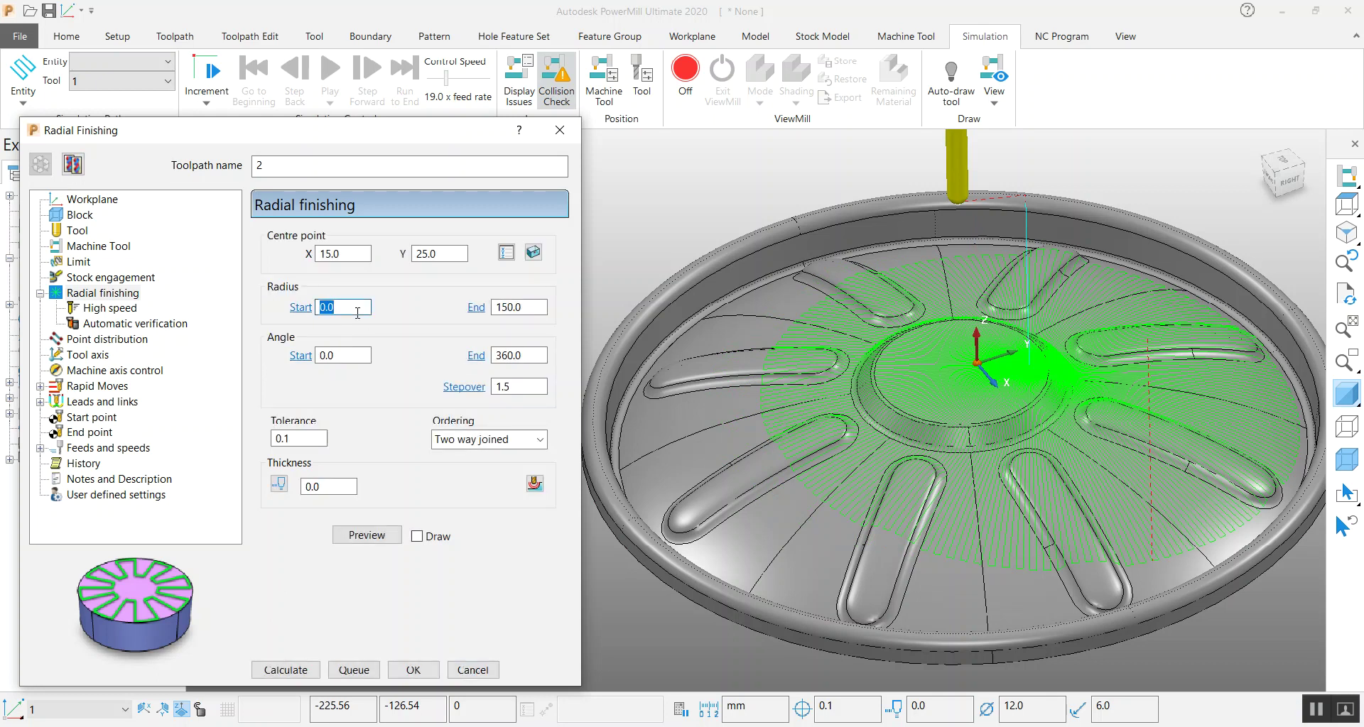
type("25")
left_click(287, 670)
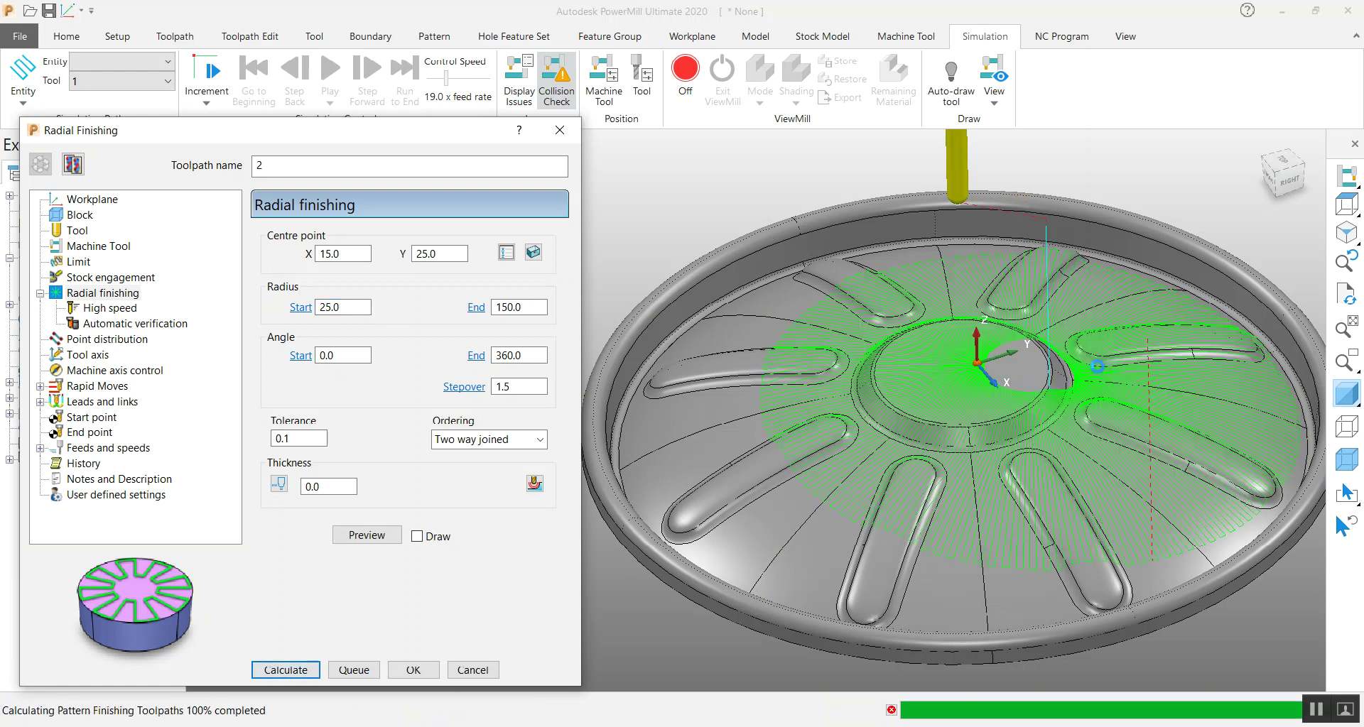
middle_click_drag(1089, 357, 1072, 378)
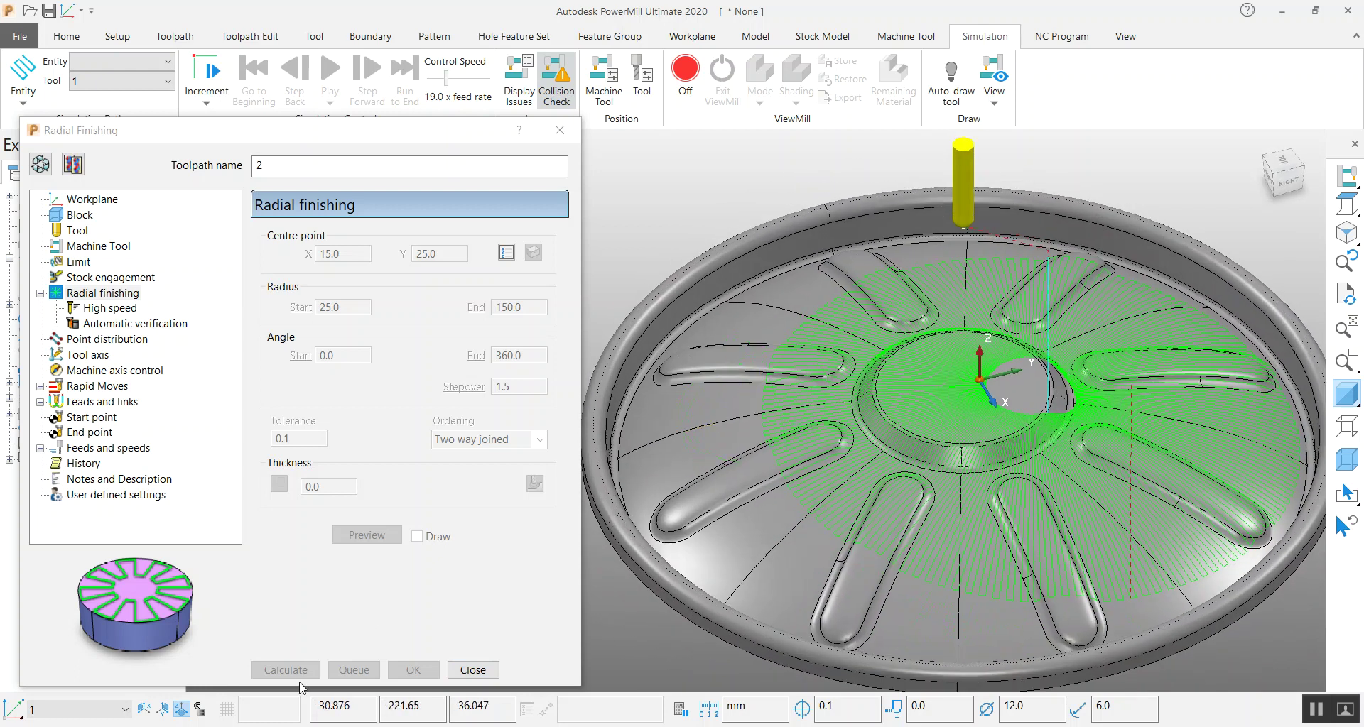
left_click(472, 670)
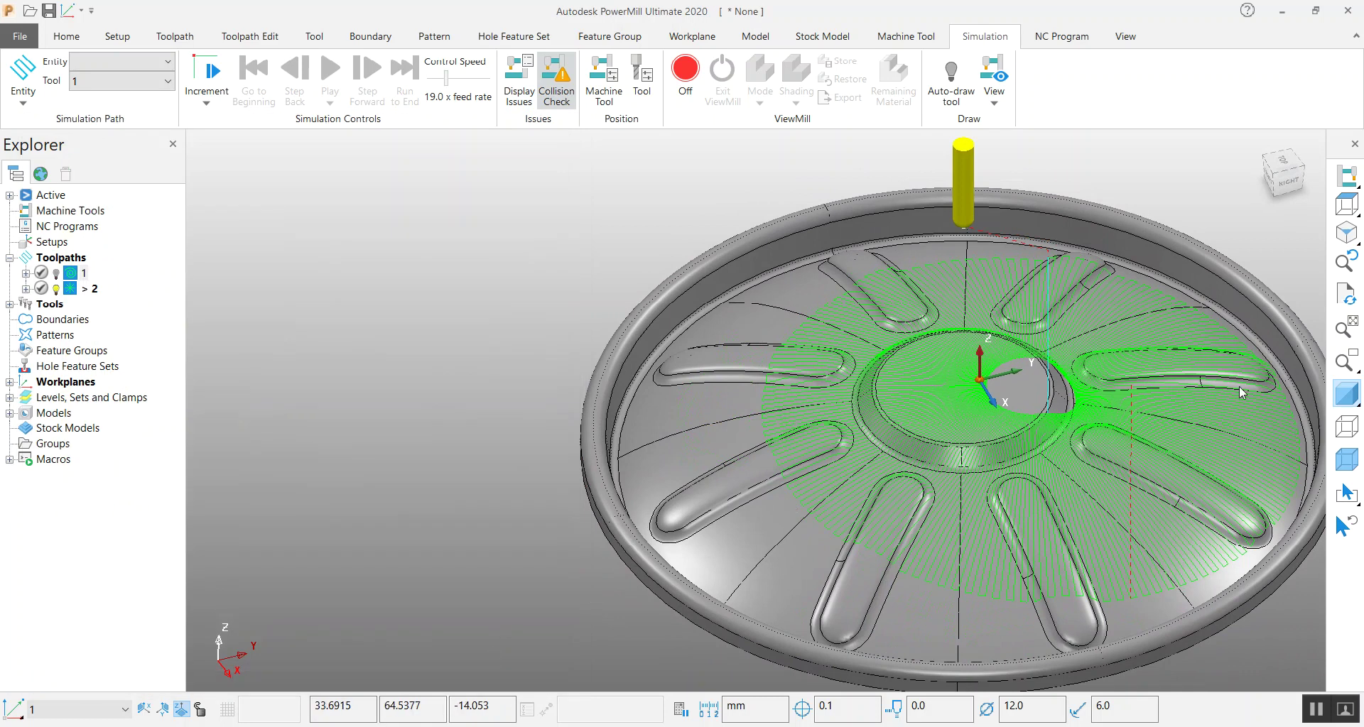
scroll(1126, 397, "up", 3)
scroll(974, 373, "down", 2)
mouse_move(984, 388)
middle_mouse_down()
mouse_move(980, 341)
mouse_move(978, 372)
middle_mouse_up()
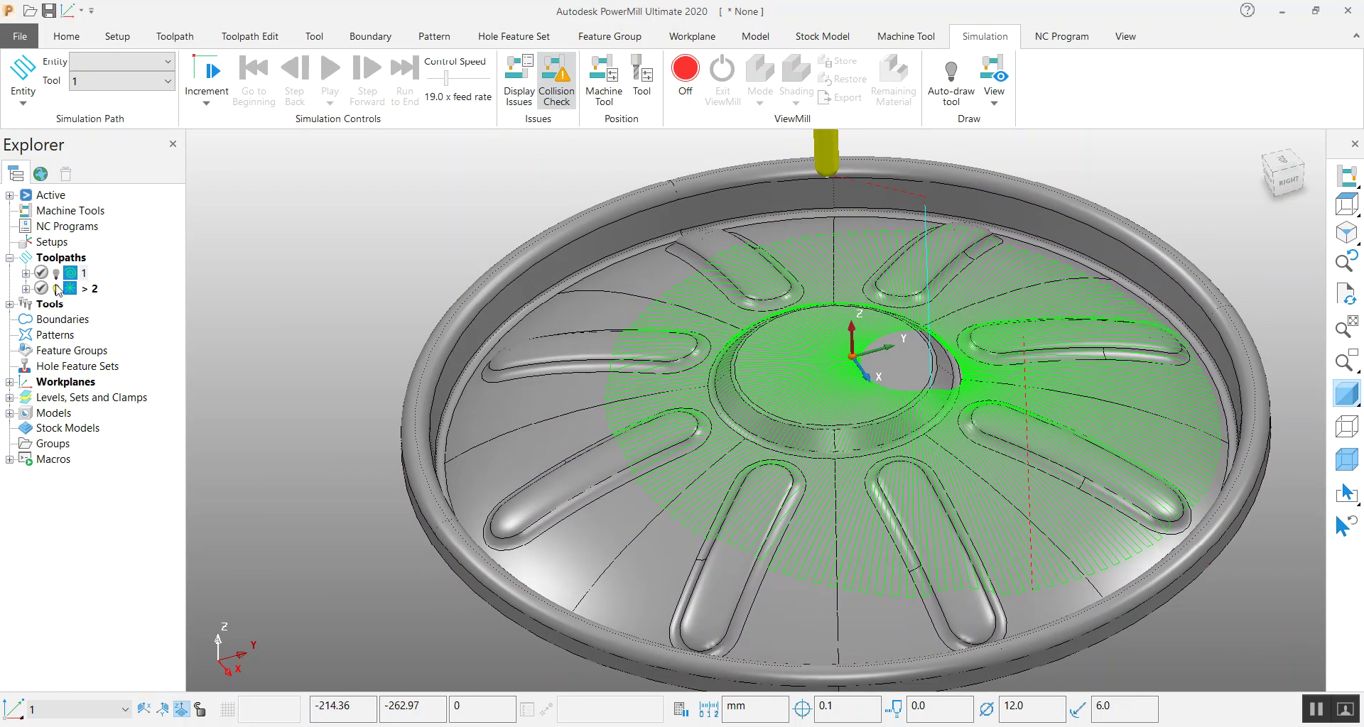
- Hide the radial toolpath 2, and show and activate the spiral toolpath 1
left_click(55, 287)
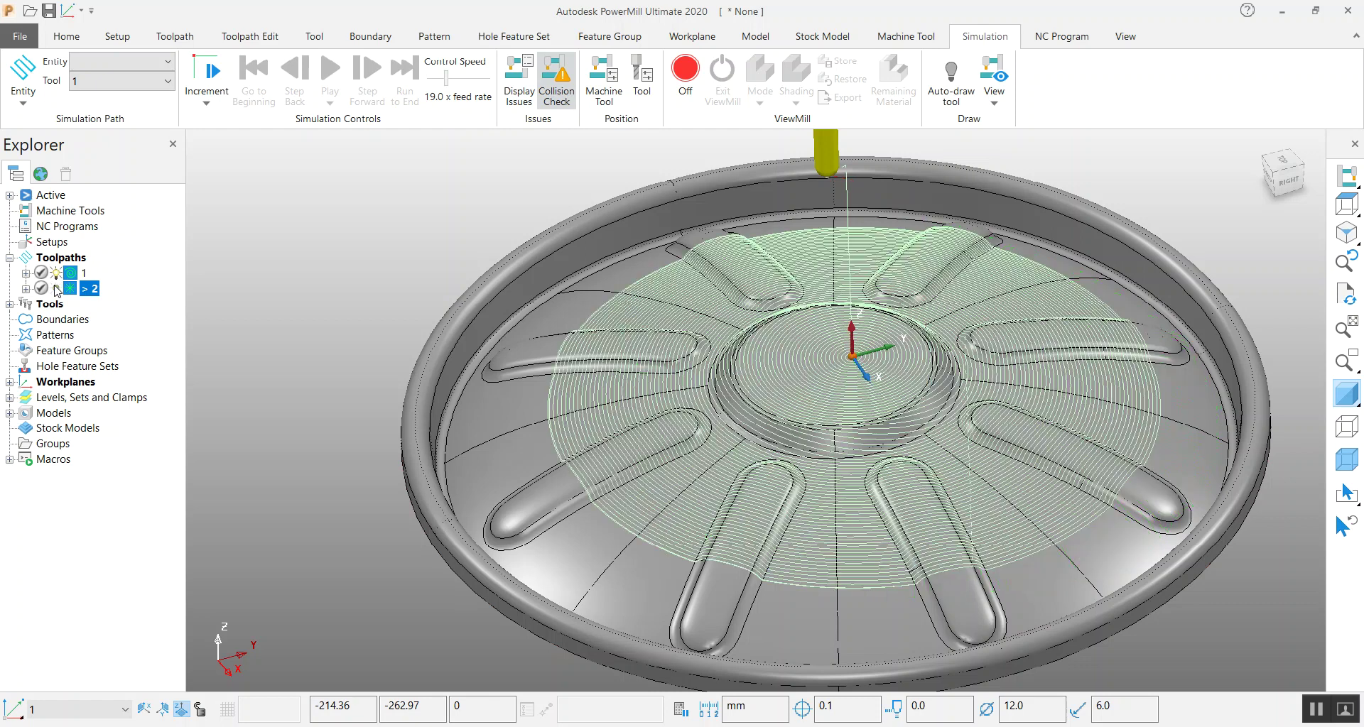
left_click(59, 274)
right_click(75, 280)
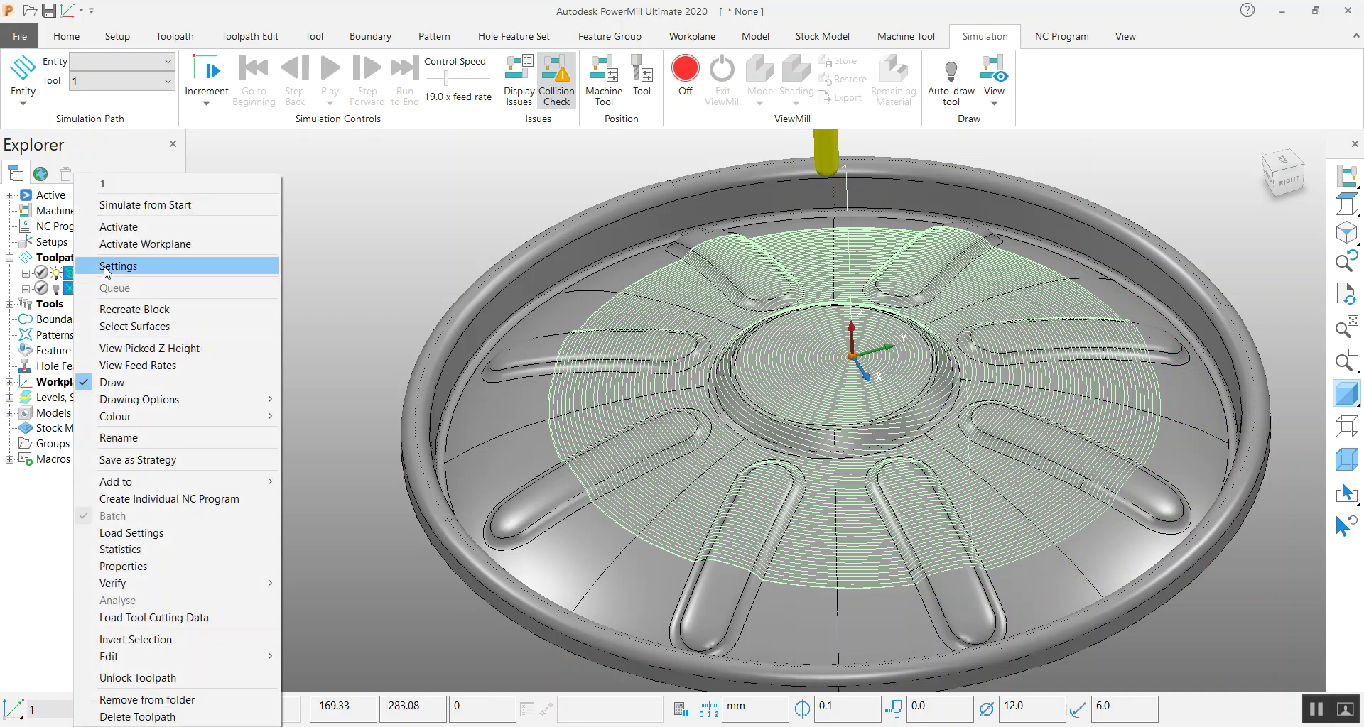
left_click(106, 225)
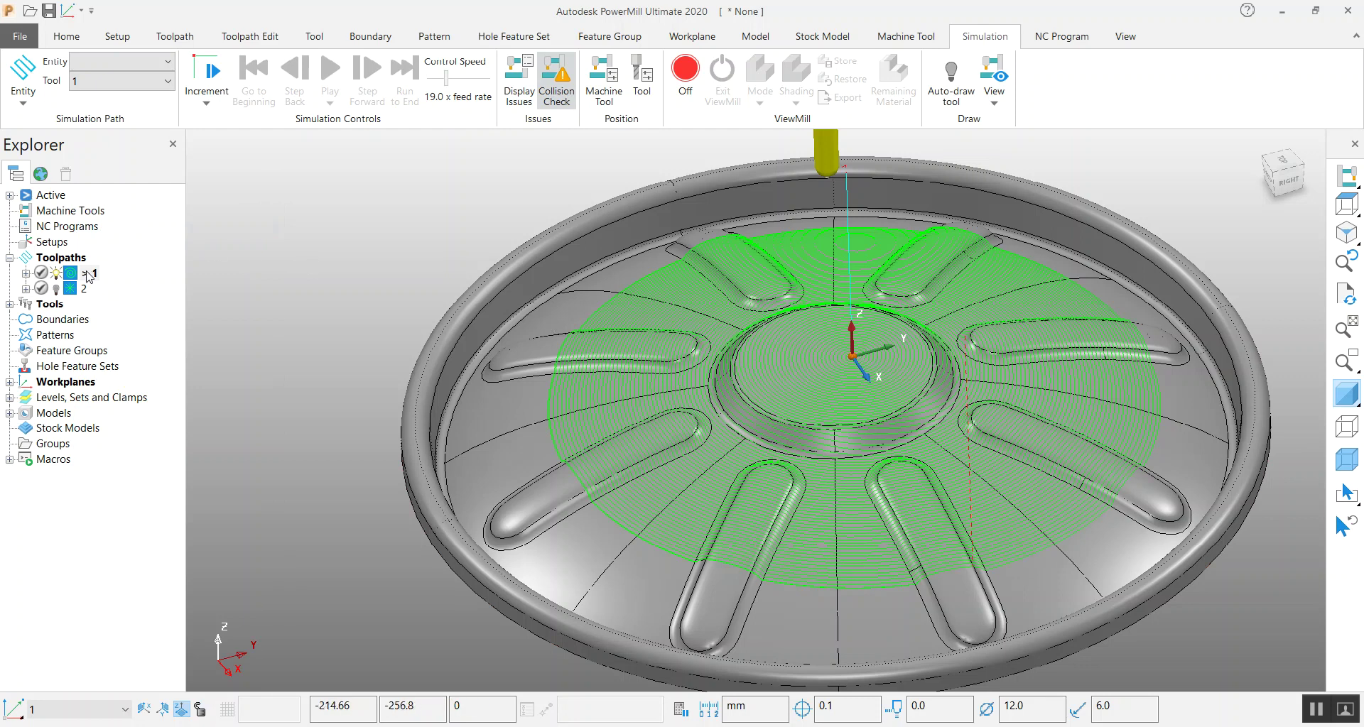
- Inspect the spiral passes on the cover, and minimise PowerMill to switch to the cover part in SOLIDWORKS
scroll(860, 394, "up", 2)
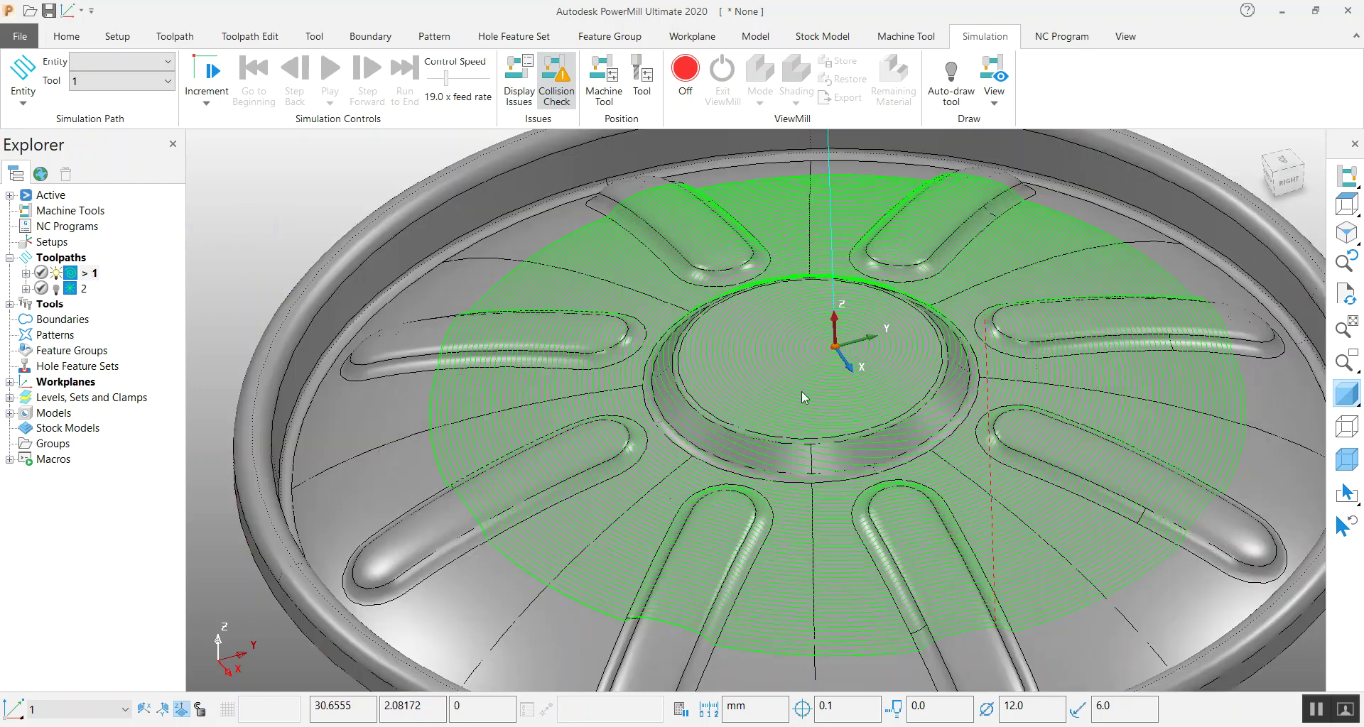
scroll(859, 394, "down", 3)
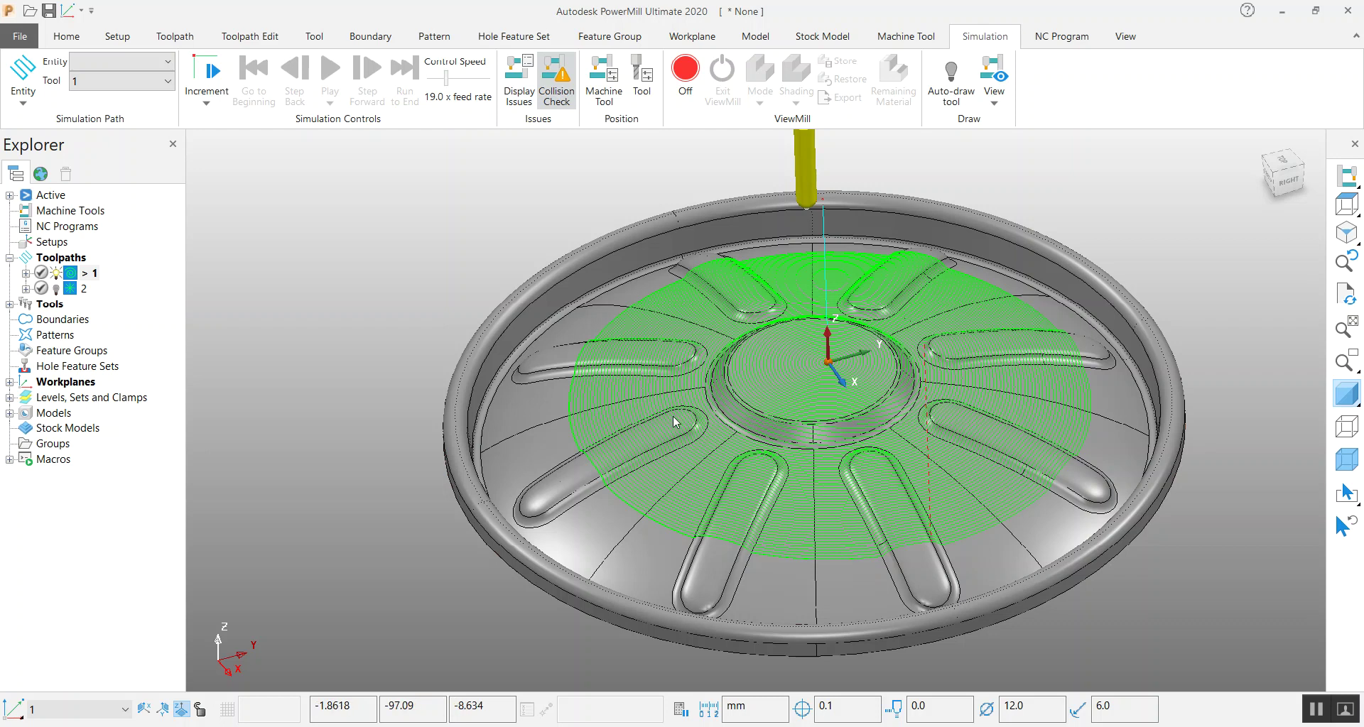
scroll(675, 422, "up", 2)
scroll(674, 422, "down", 1)
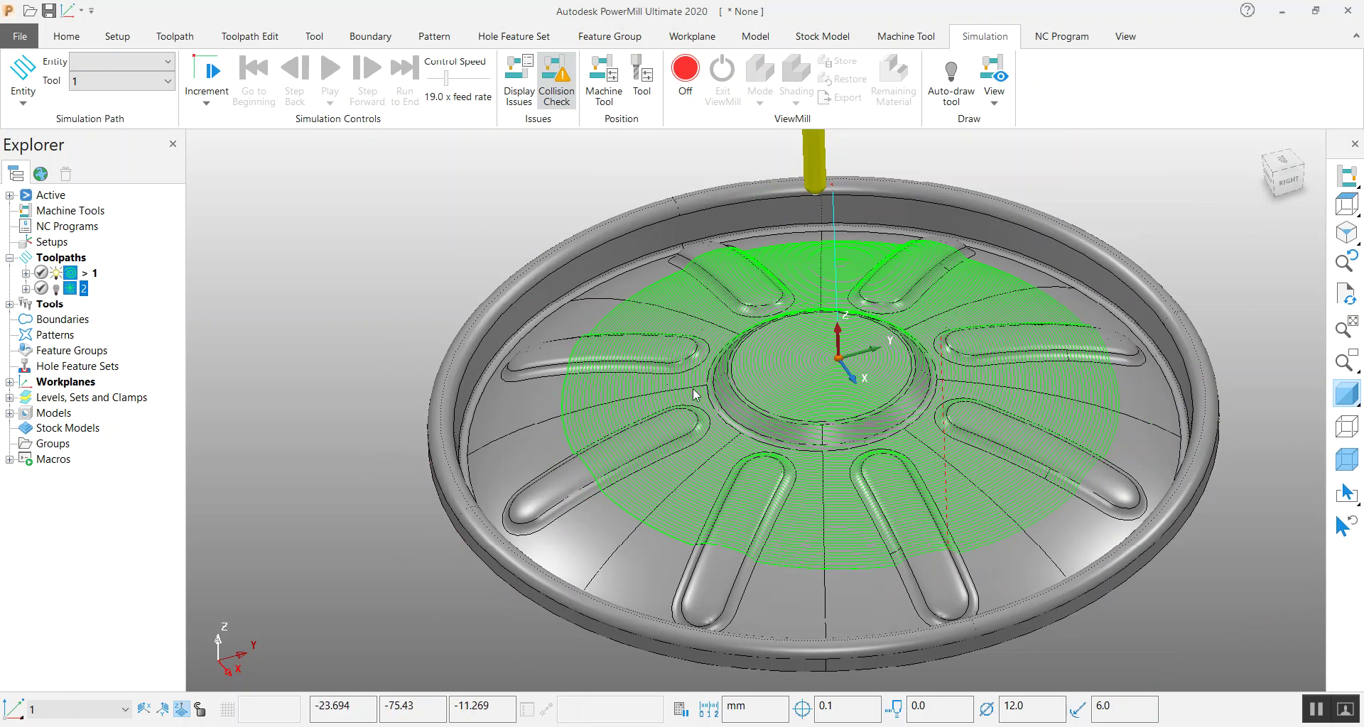
middle_click_drag(733, 253, 732, 260)
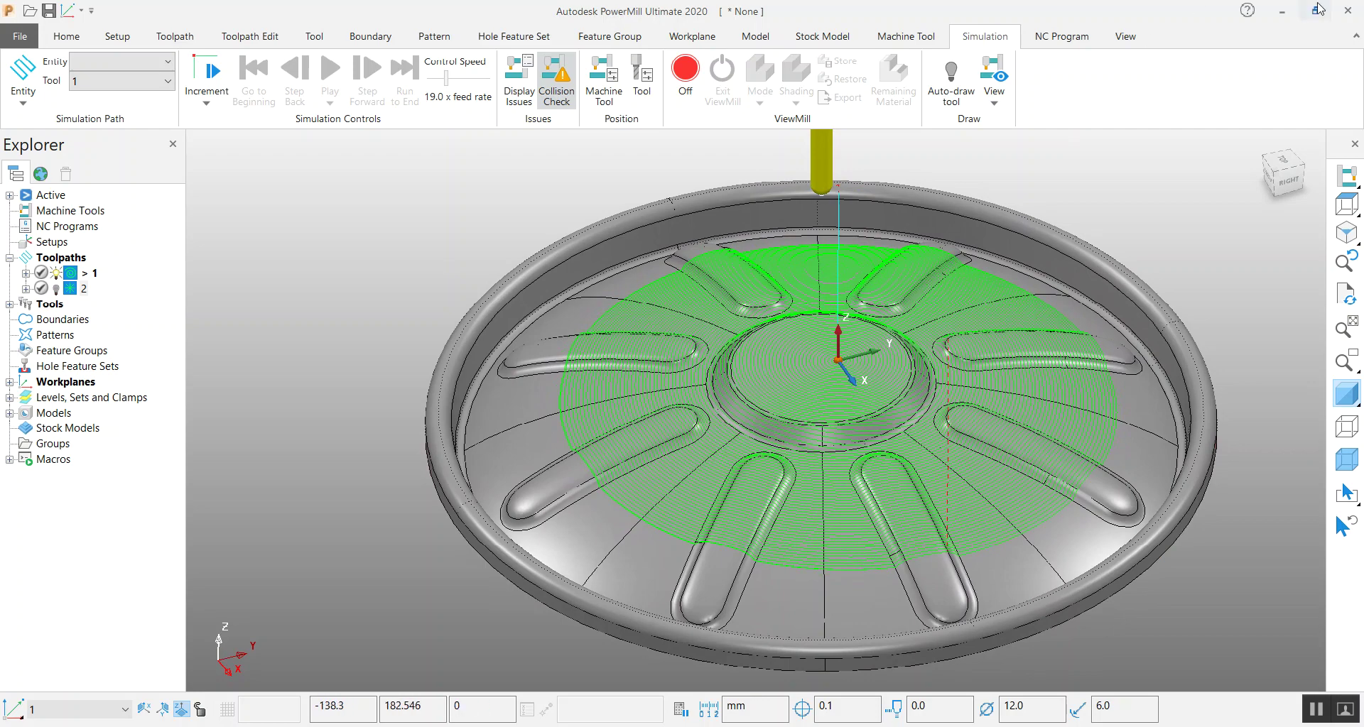
left_click(1285, 12)
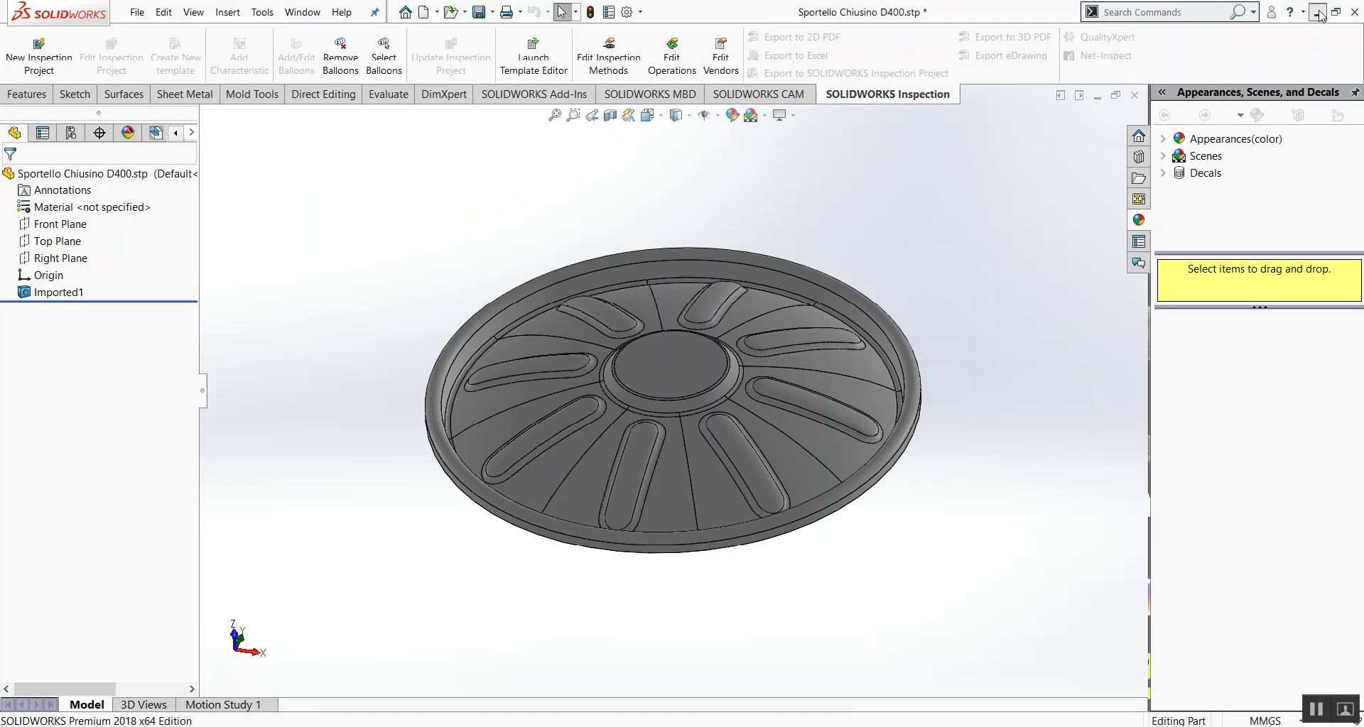